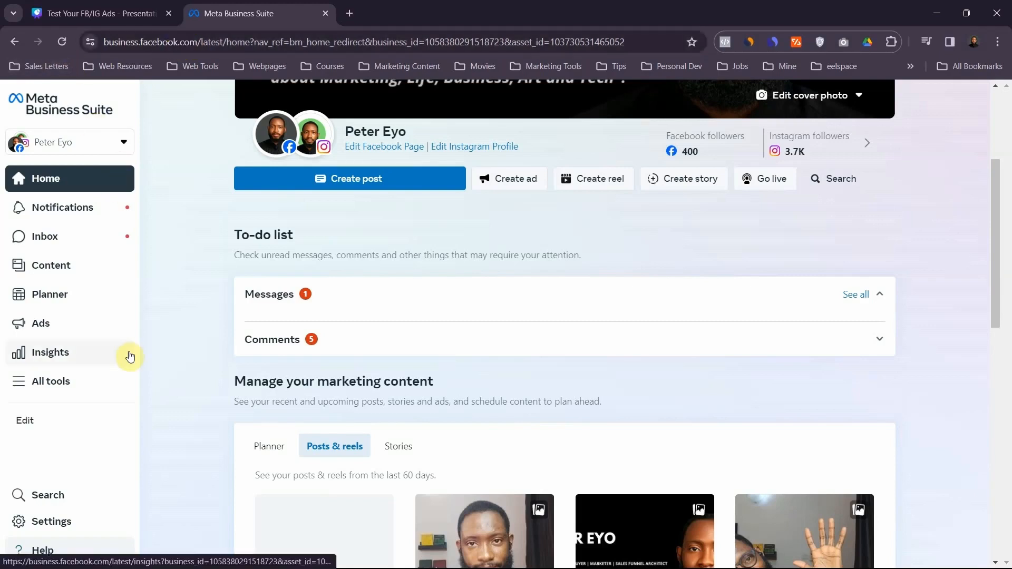
- Open Ads Manager and create a new campaign with the Leads objective, using the Manual leads campaign setup
left_click(65, 388)
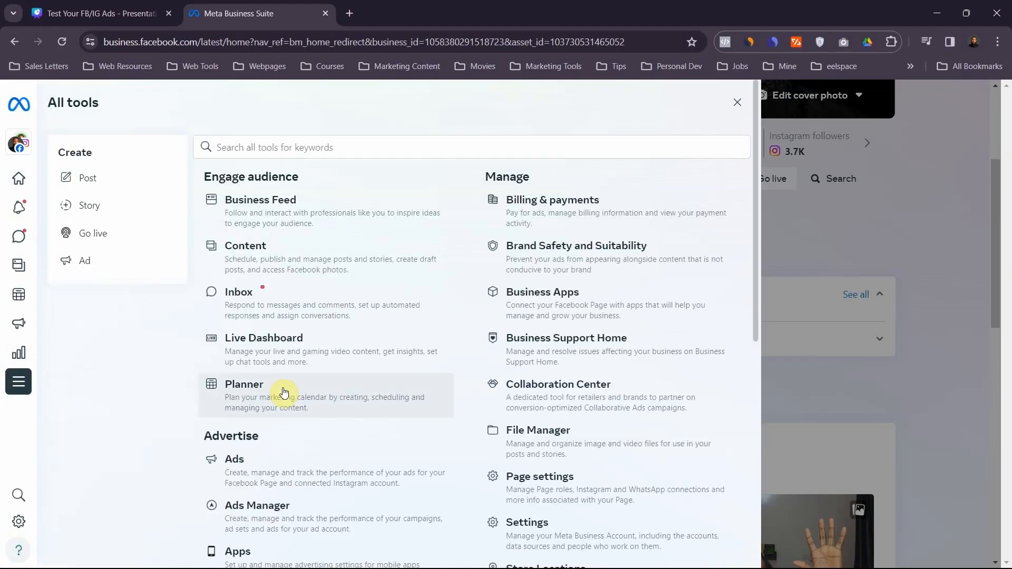
left_click(297, 514)
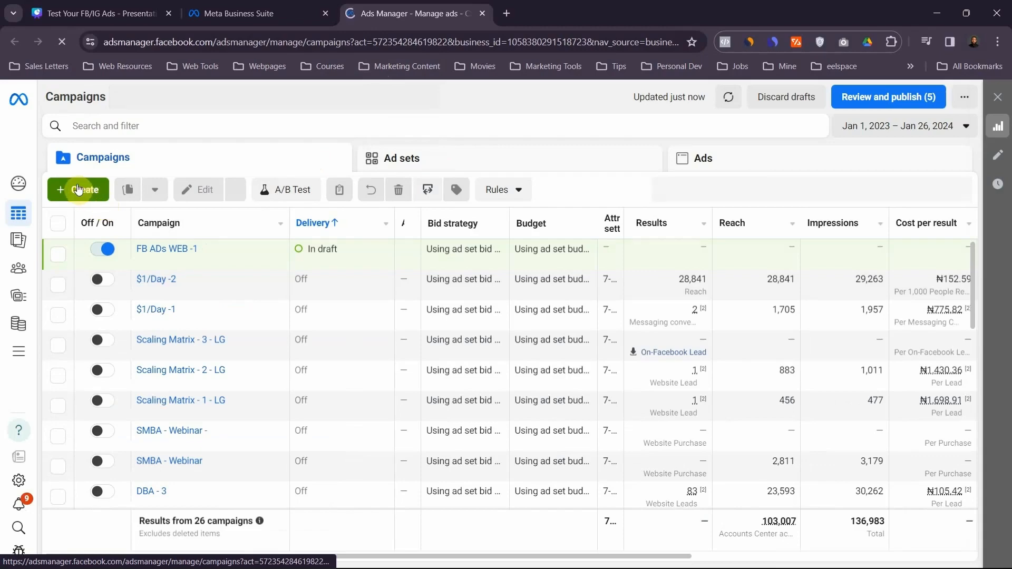
left_click(78, 188)
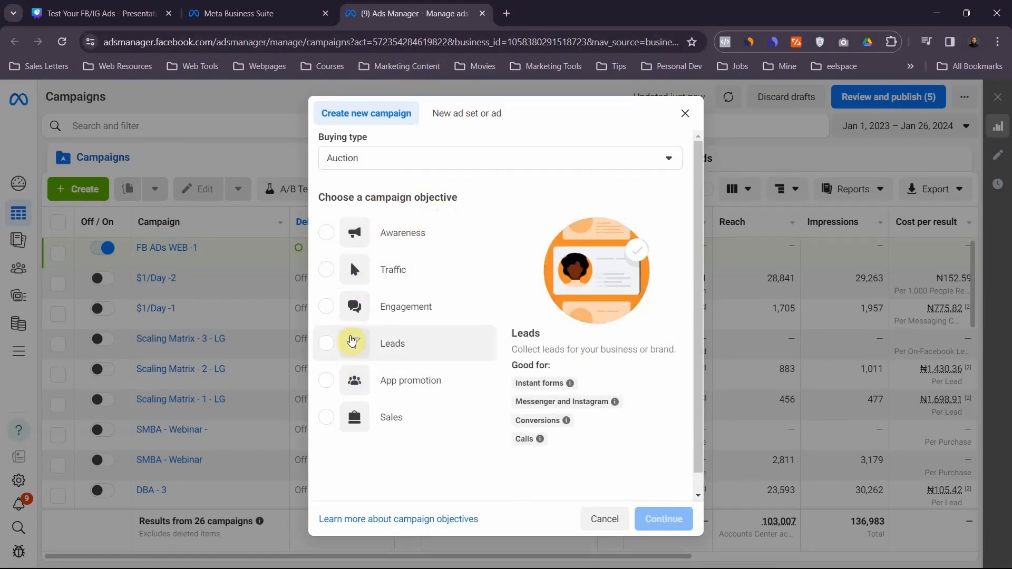
left_click(327, 344)
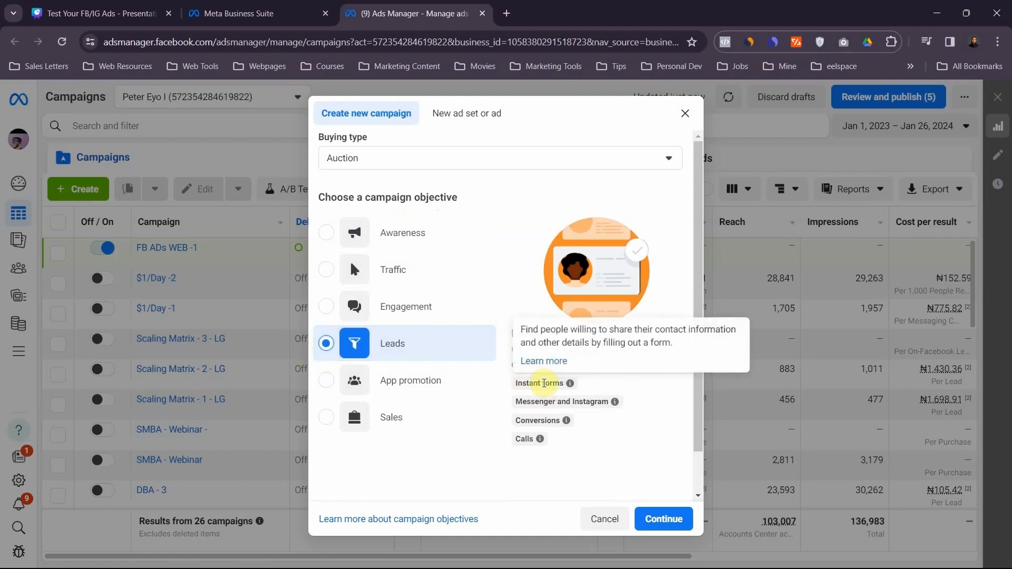
mouse_move(580, 411)
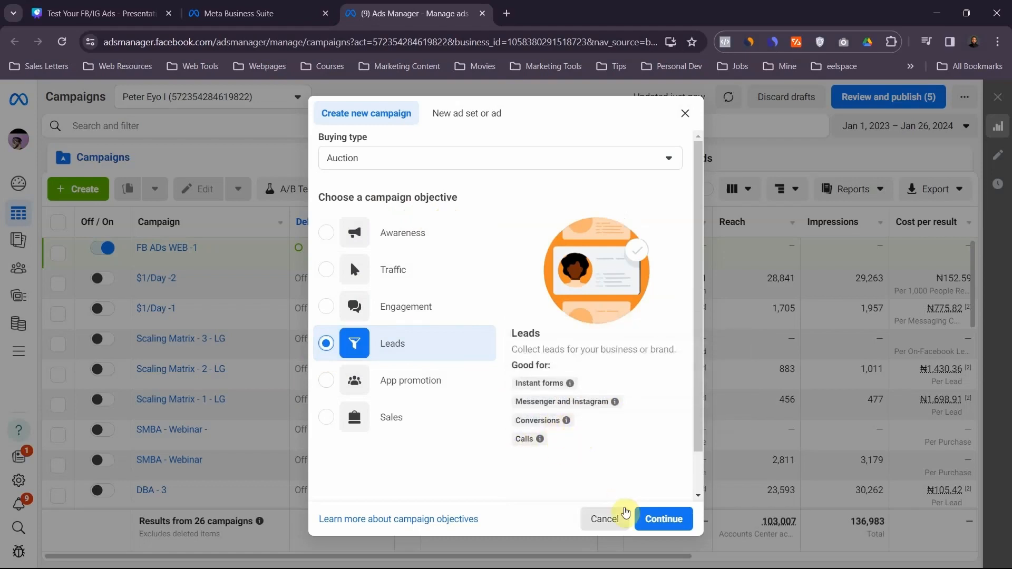
left_click(658, 526)
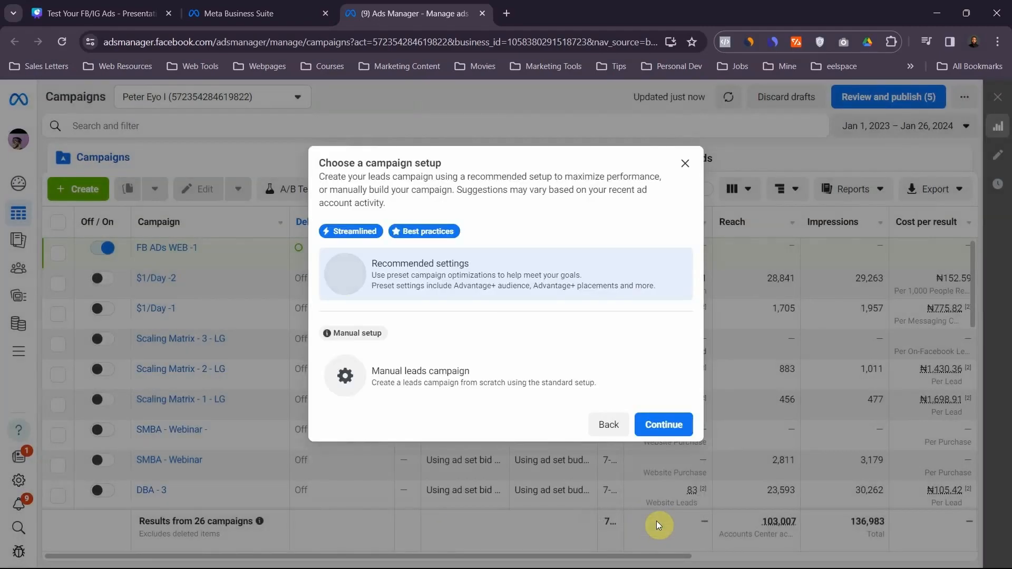
left_click(462, 386)
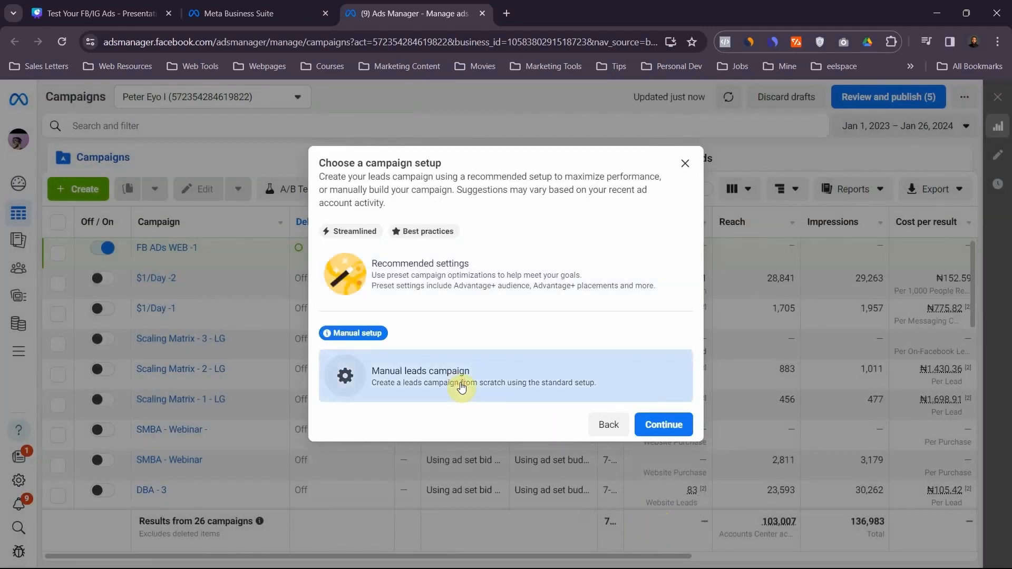
left_click(649, 419)
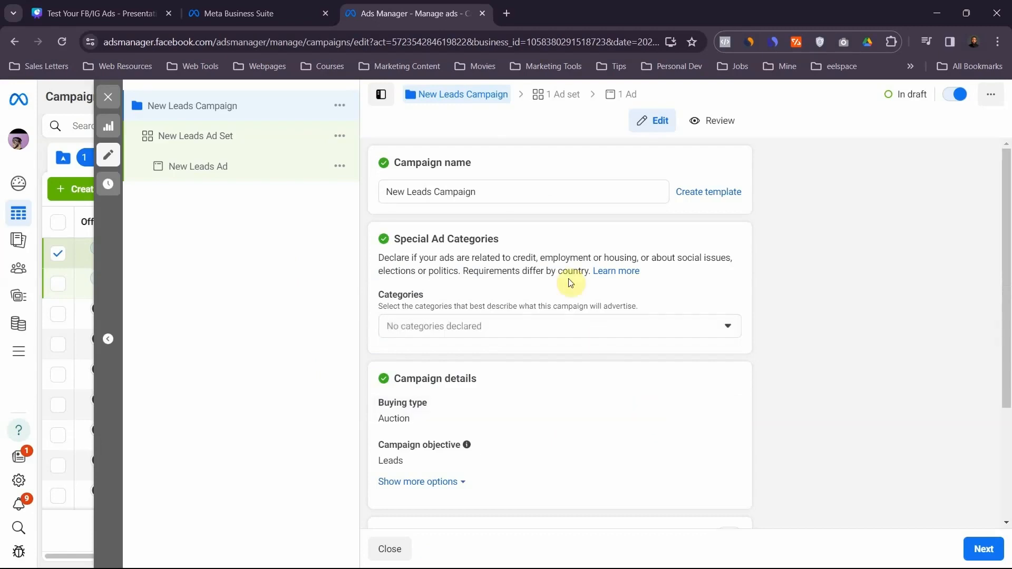
- Rename the new leads campaign as "FB ADS WEB - 1"
left_click_drag(479, 192, 371, 197)
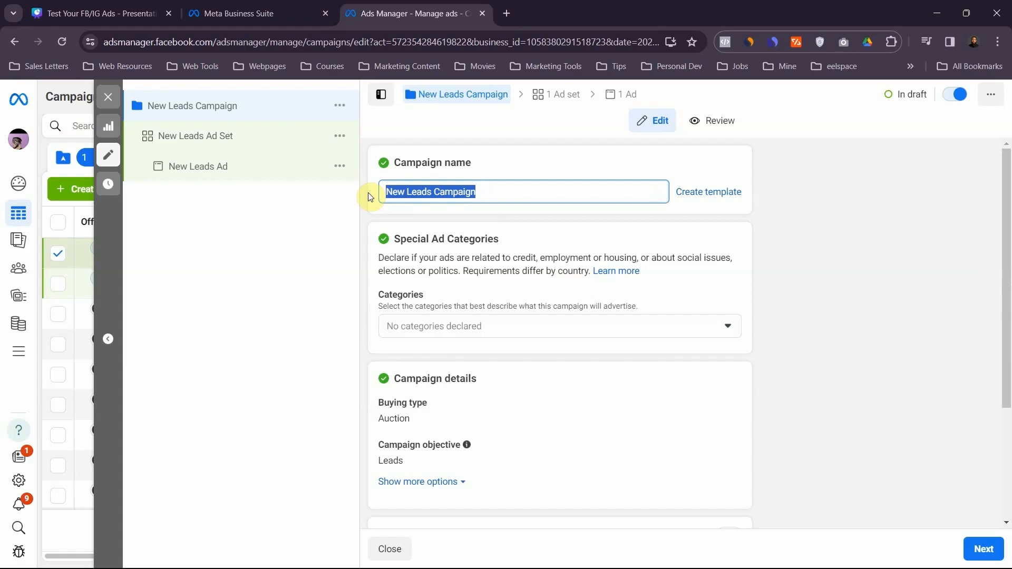
type("FB")
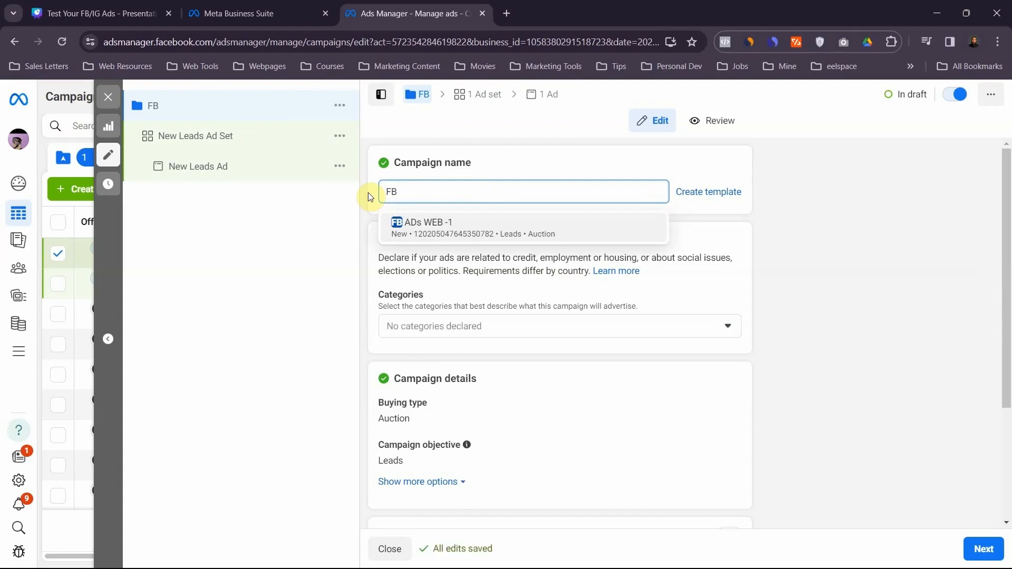
type("A")
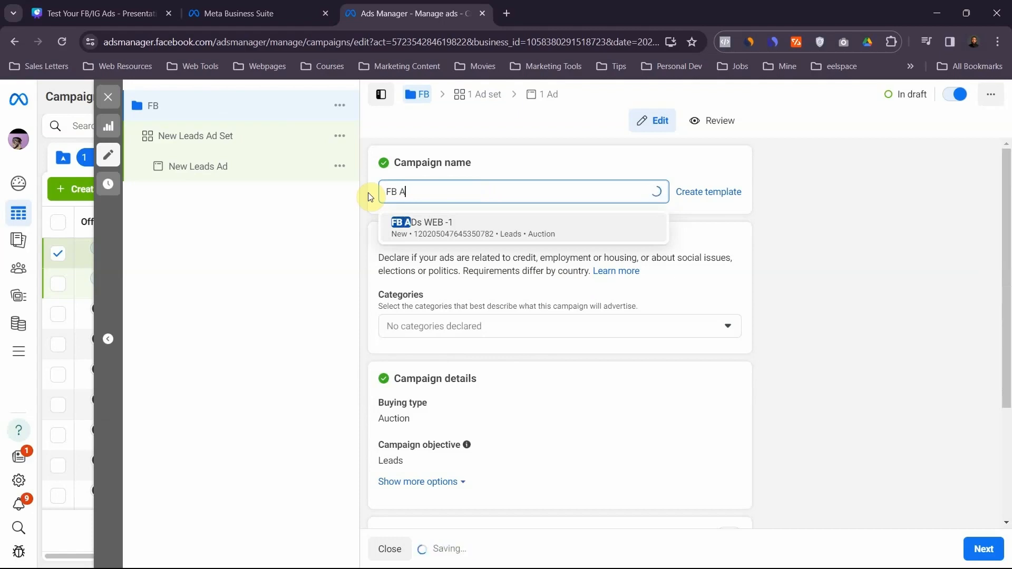
type("DS ")
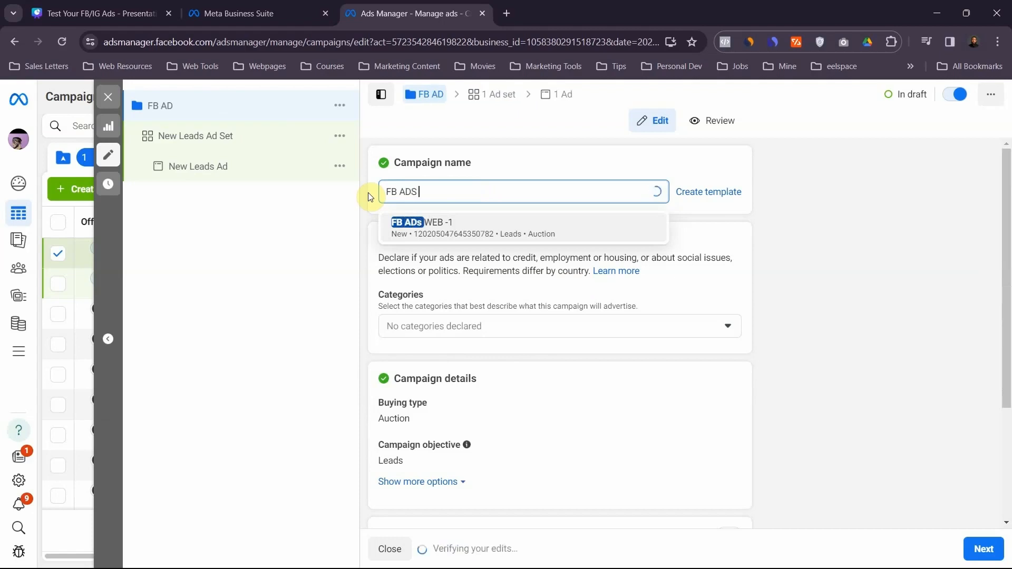
type("Web")
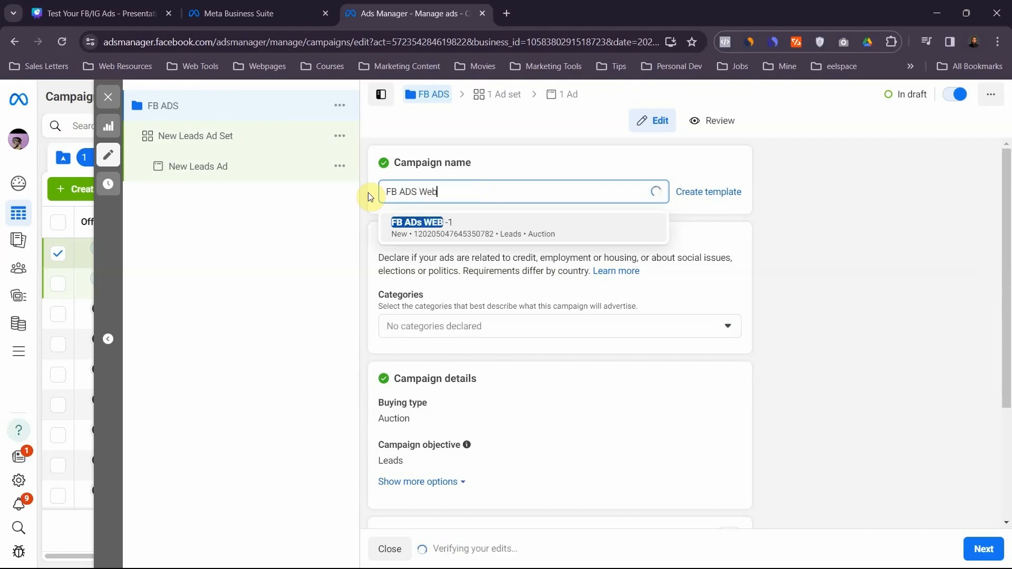
type("WE")
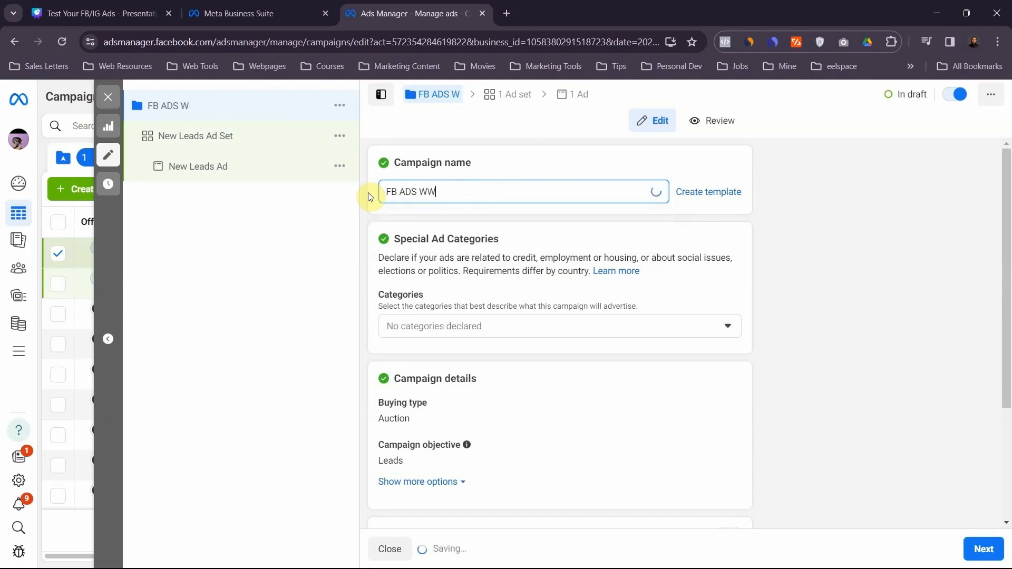
key("BackSpace")
key("BackSpace")
type("EB")
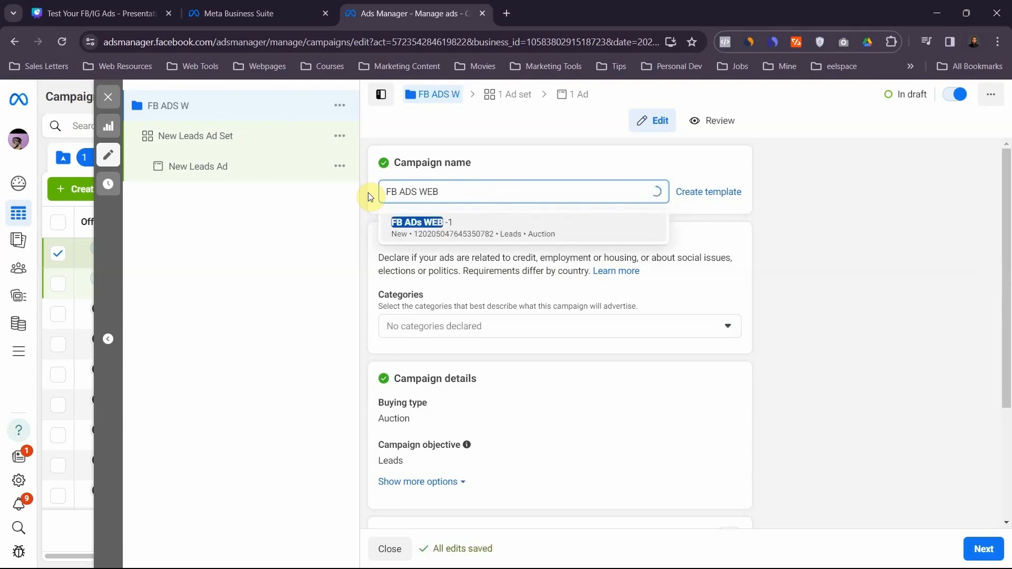
left_click(515, 160)
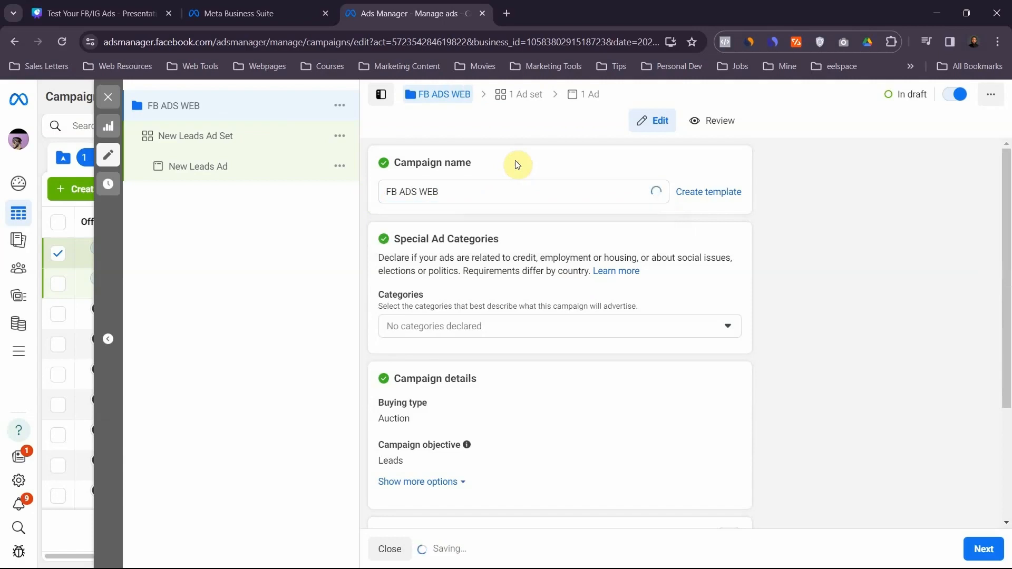
left_click(446, 189)
type("-")
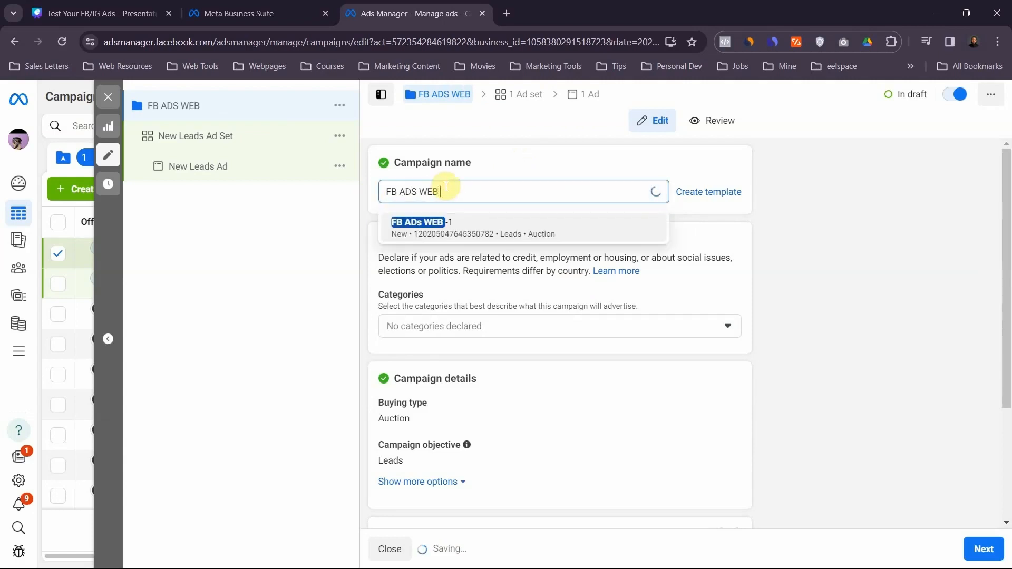
type(" 1")
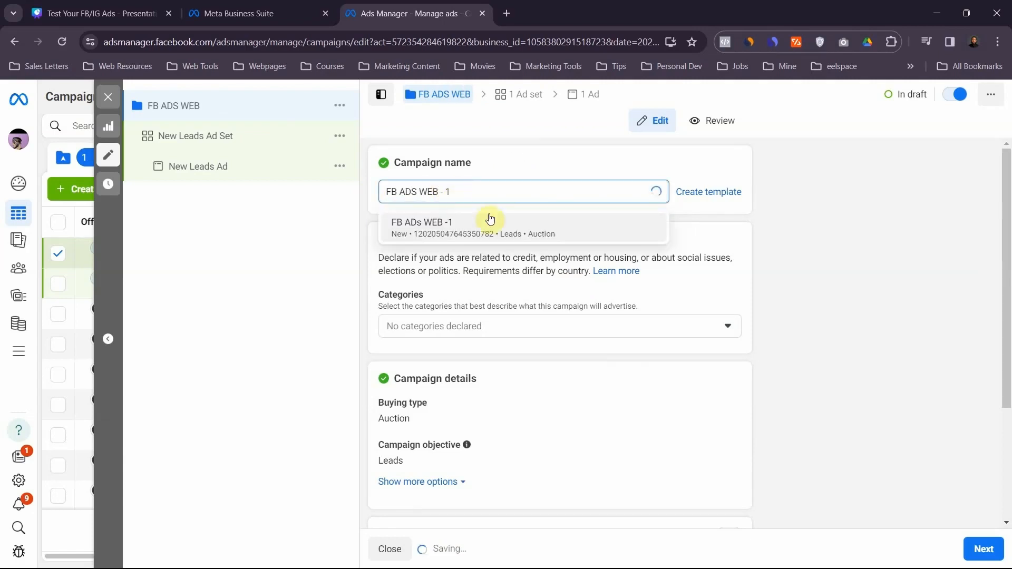
left_click(540, 180)
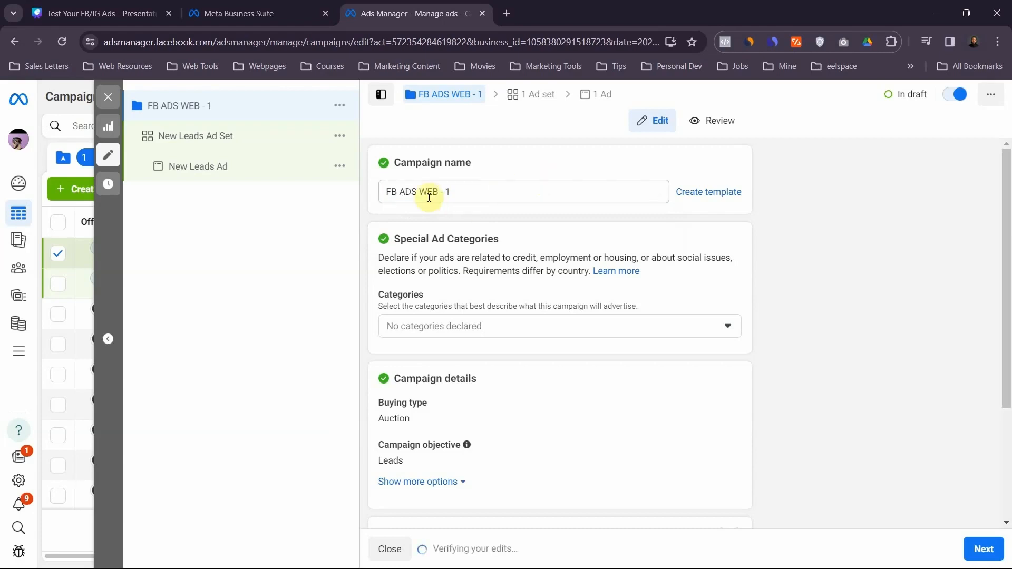
- Look over the remaining campaign settings and continue to the ad set settings
scroll(434, 252, "down", 3)
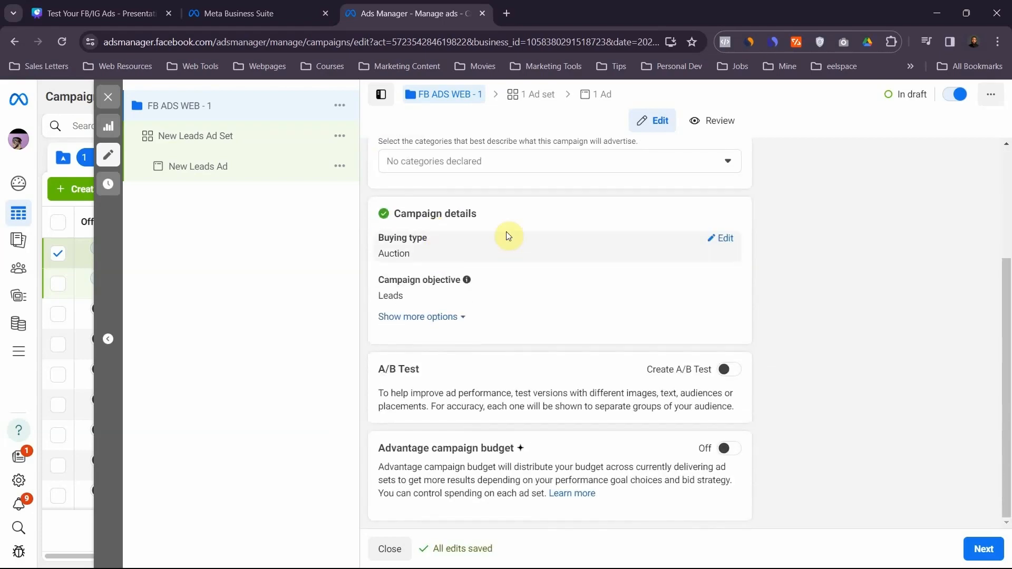
scroll(514, 206, "up", 3)
scroll(516, 204, "down", 3)
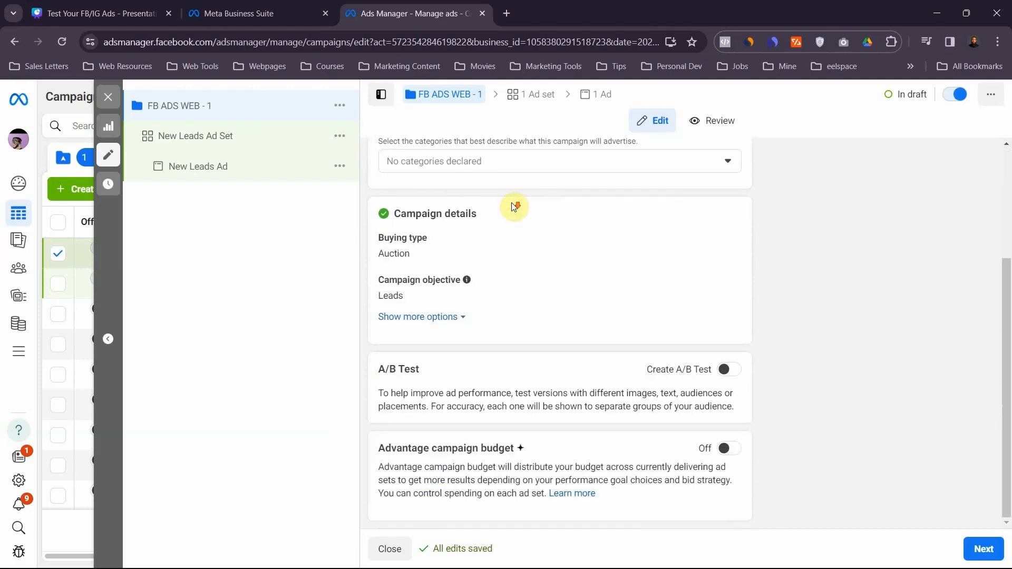
left_click(979, 548)
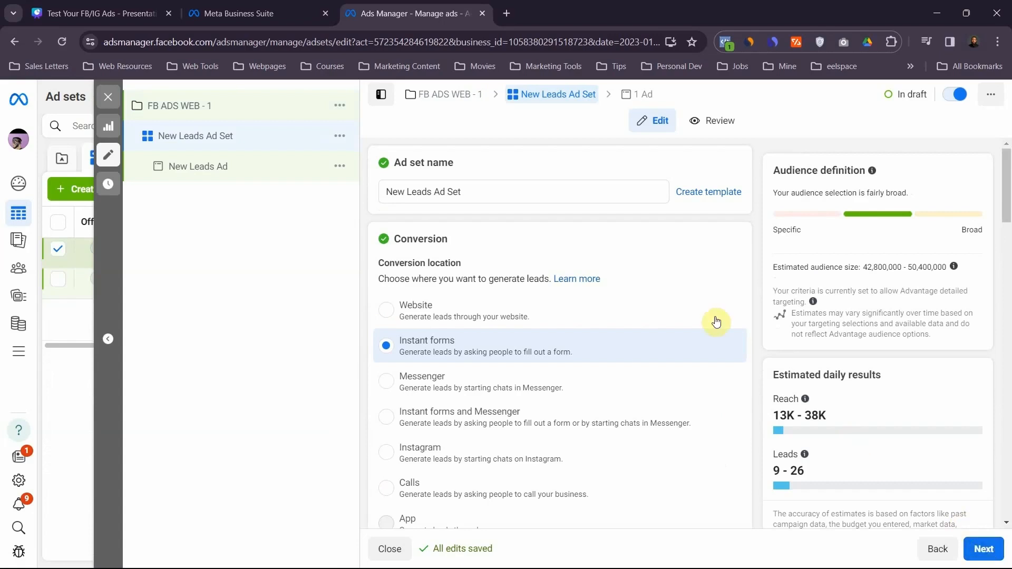
- Rename the ad set as "Ad Set - 1 | Ikeja (Lagos)"
left_click_drag(432, 192, 382, 198)
key("BackSpace")
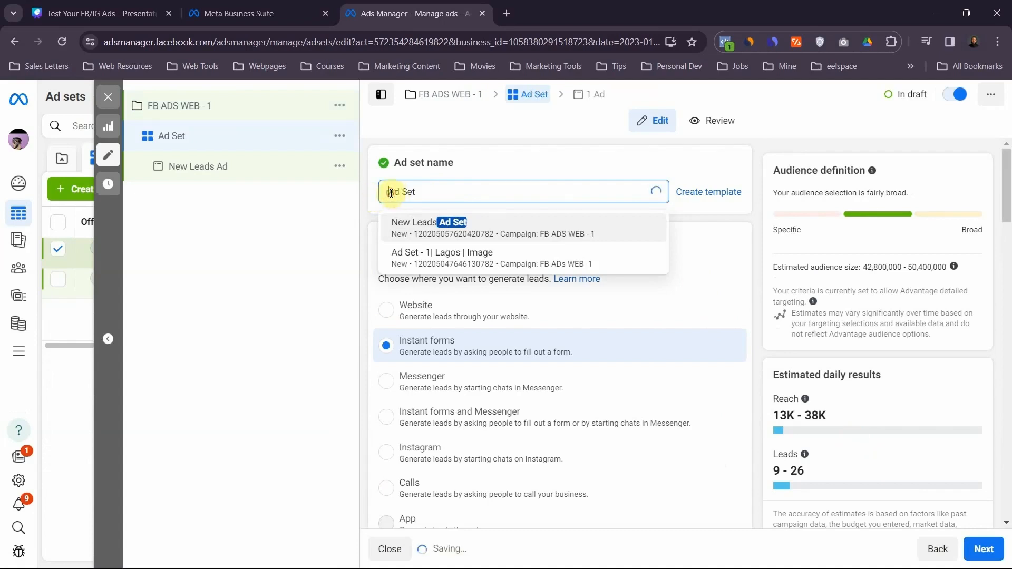
key("Delete")
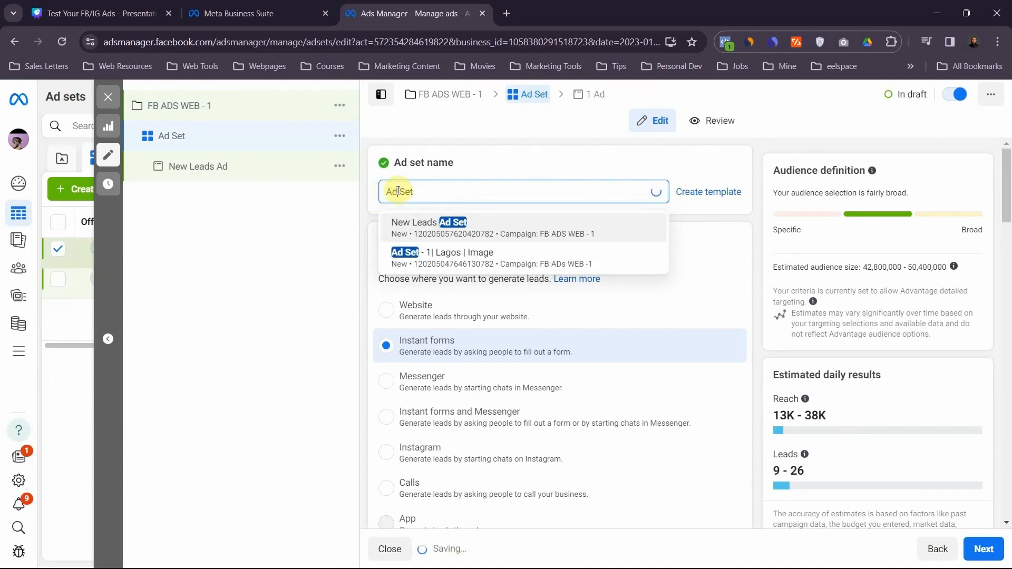
type("-")
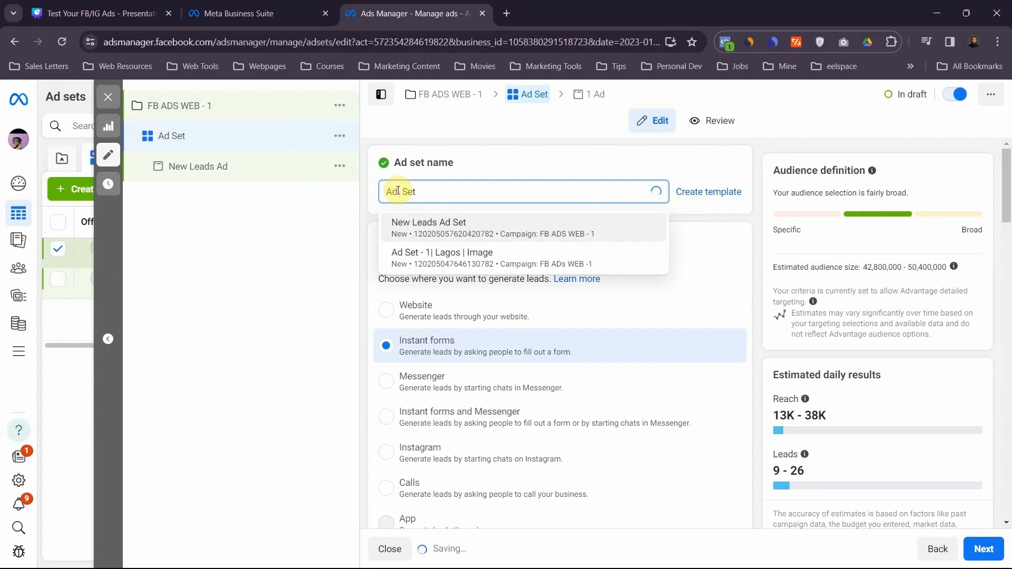
key("BackSpace")
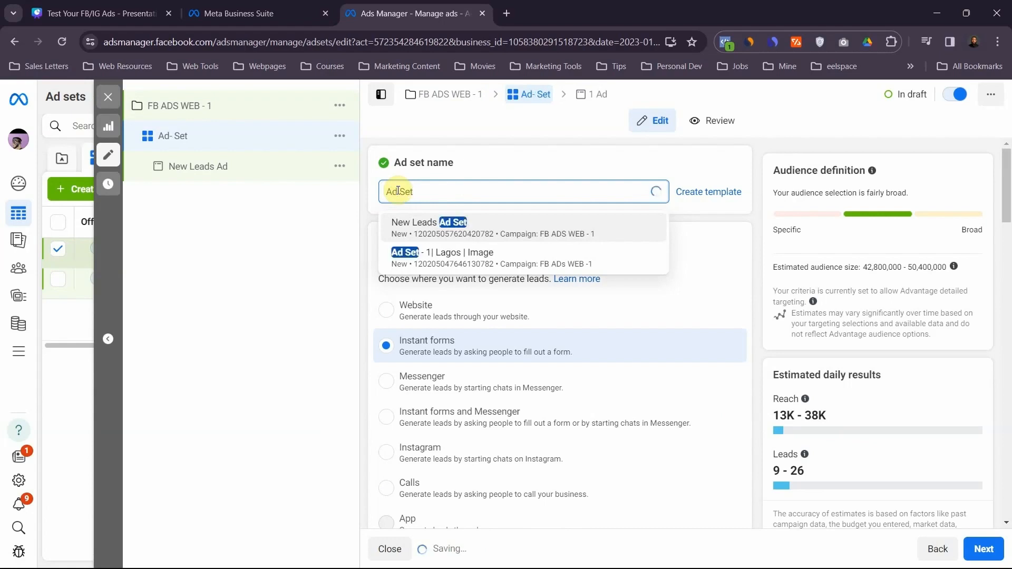
left_click(425, 191)
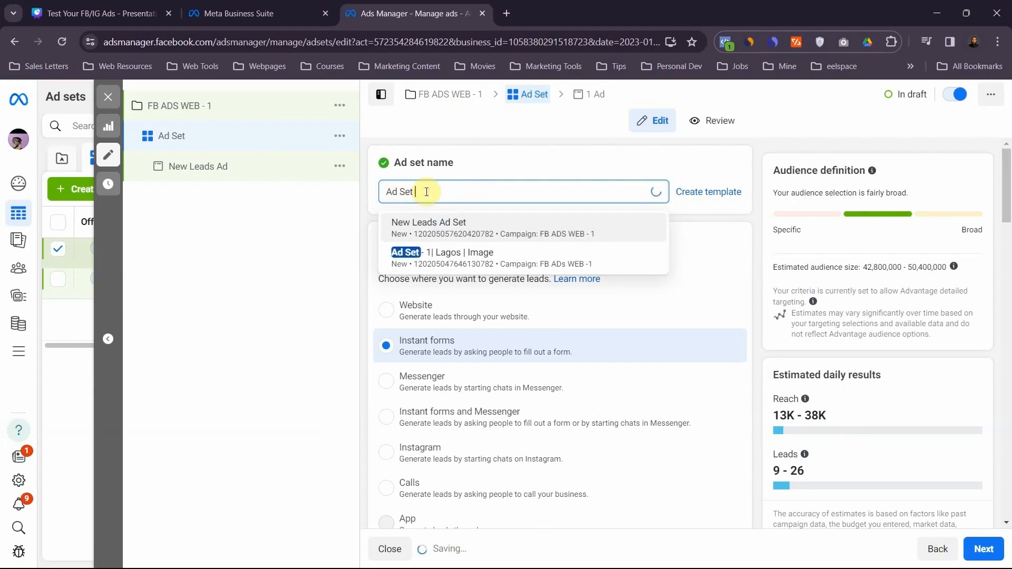
type("- 1")
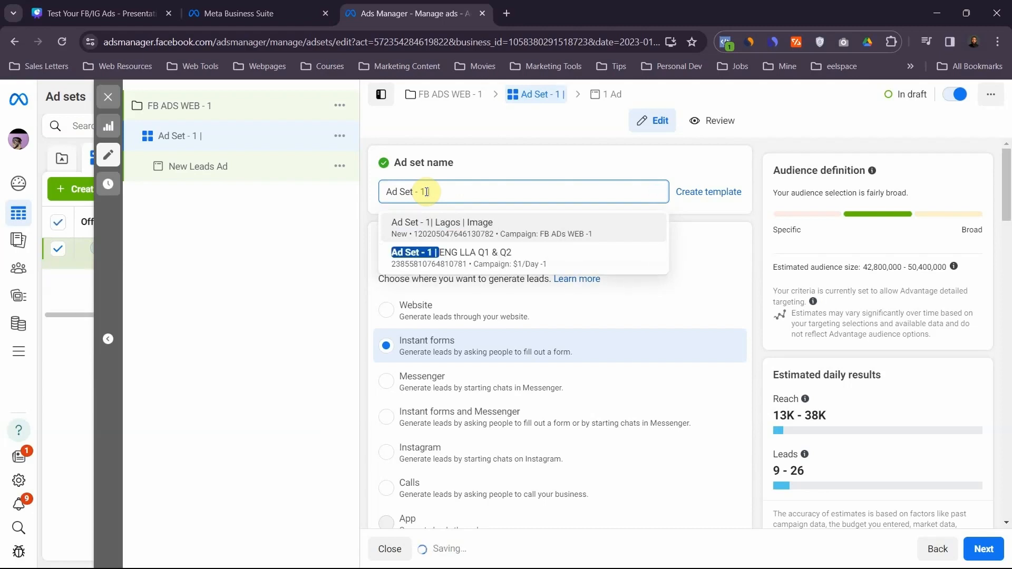
type(" | Ike")
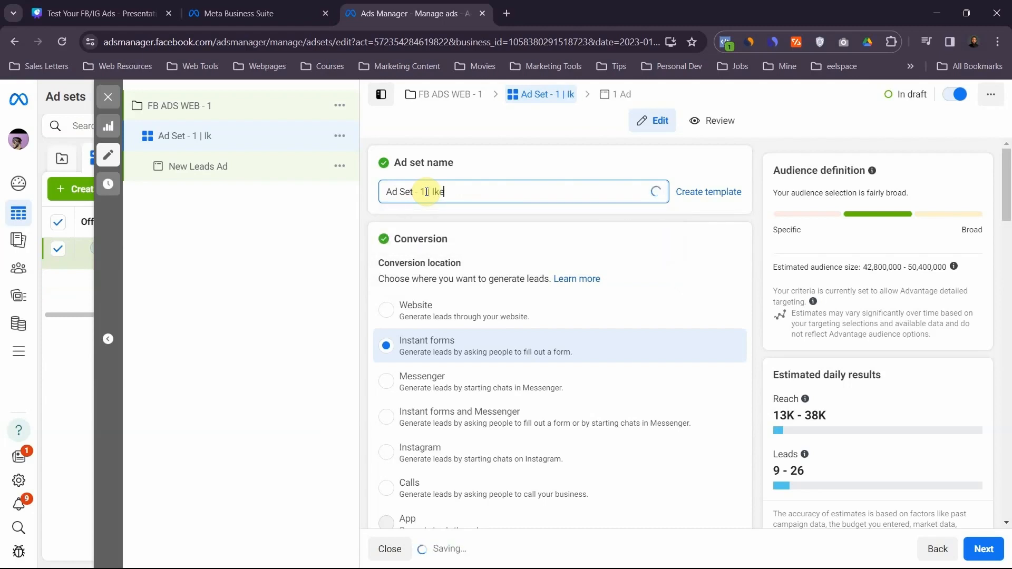
type("ja (Lagos)")
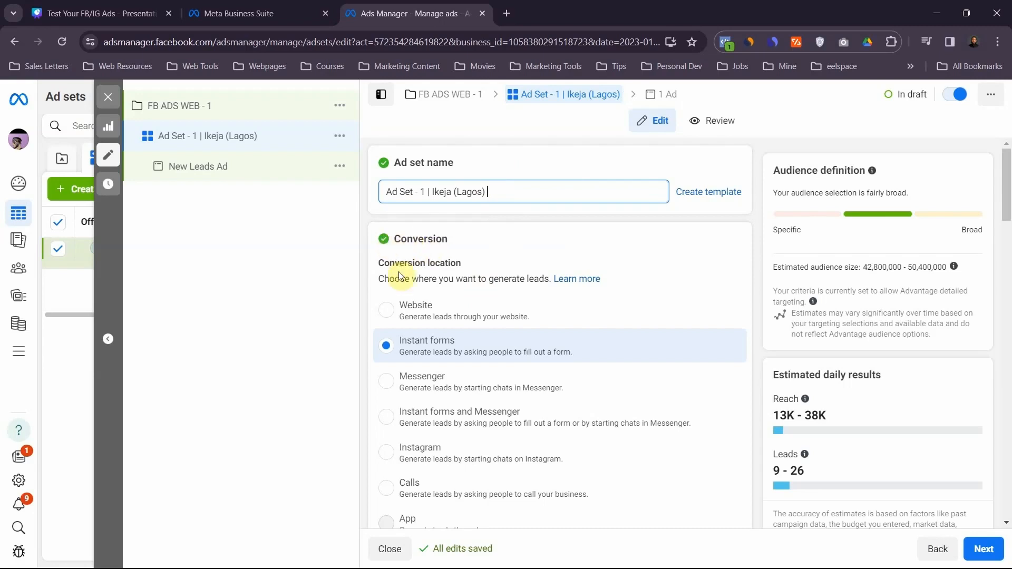
- Set the ad set's conversion location to Website and select the Marketing Penthouse pixel for conversion tracking
left_click(409, 312)
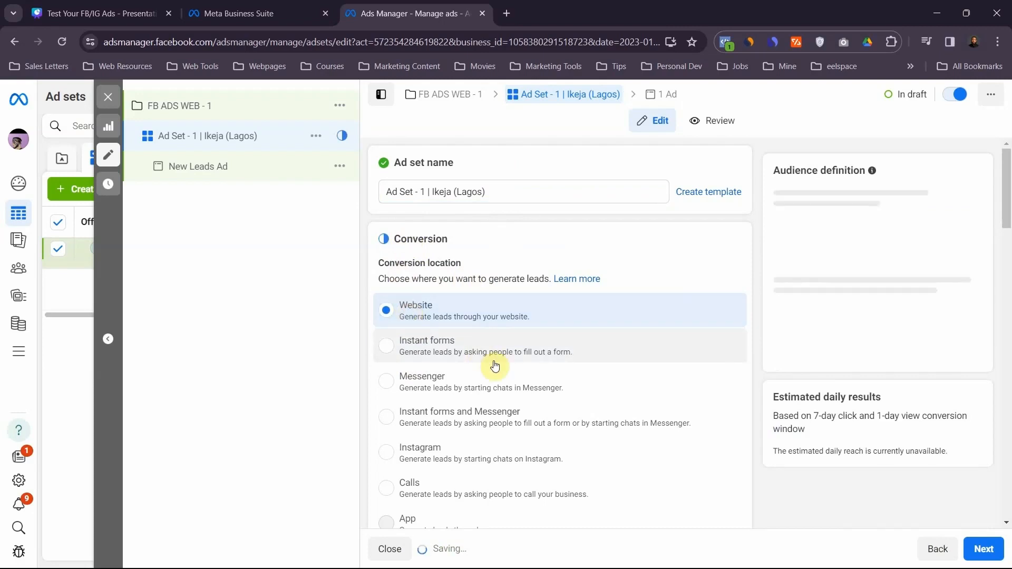
scroll(495, 363, "down", 4)
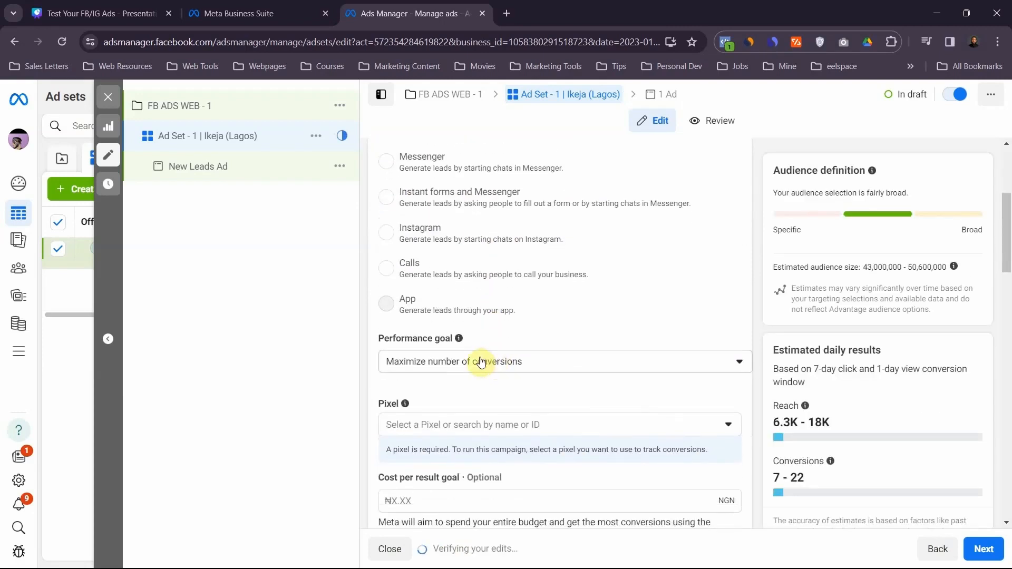
scroll(452, 361, "down", 2)
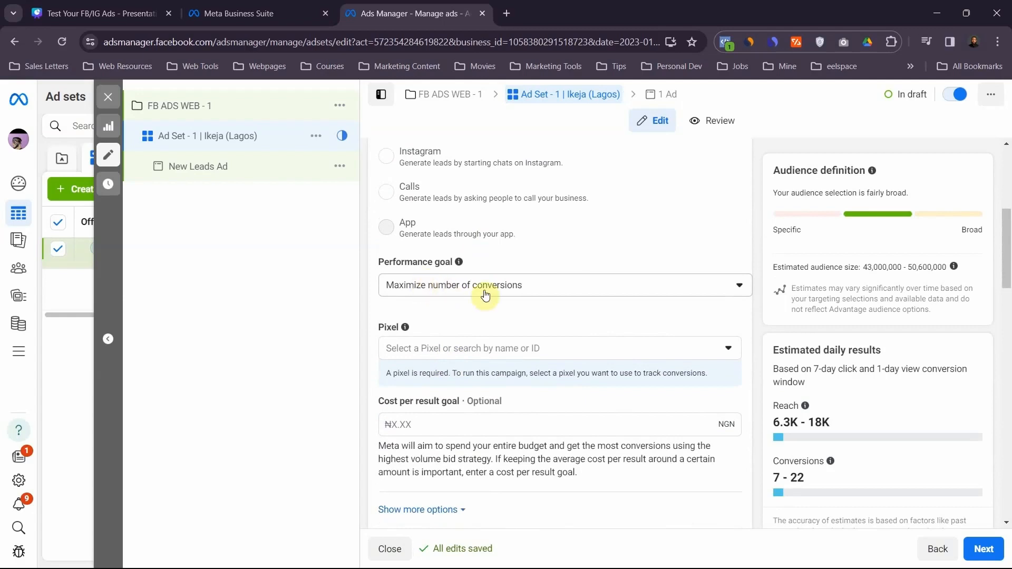
left_click(427, 346)
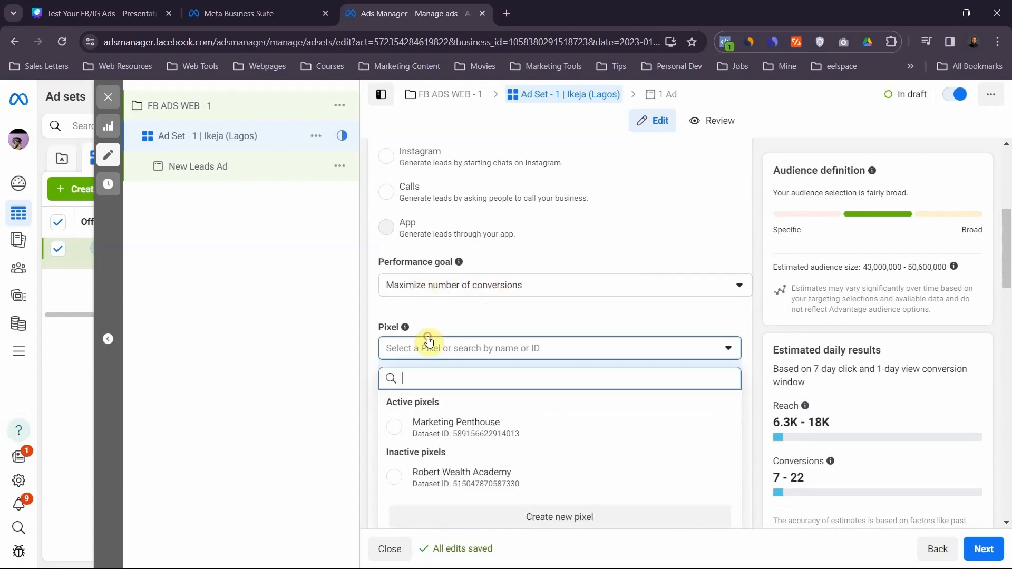
left_click(442, 428)
scroll(471, 386, "down", 3)
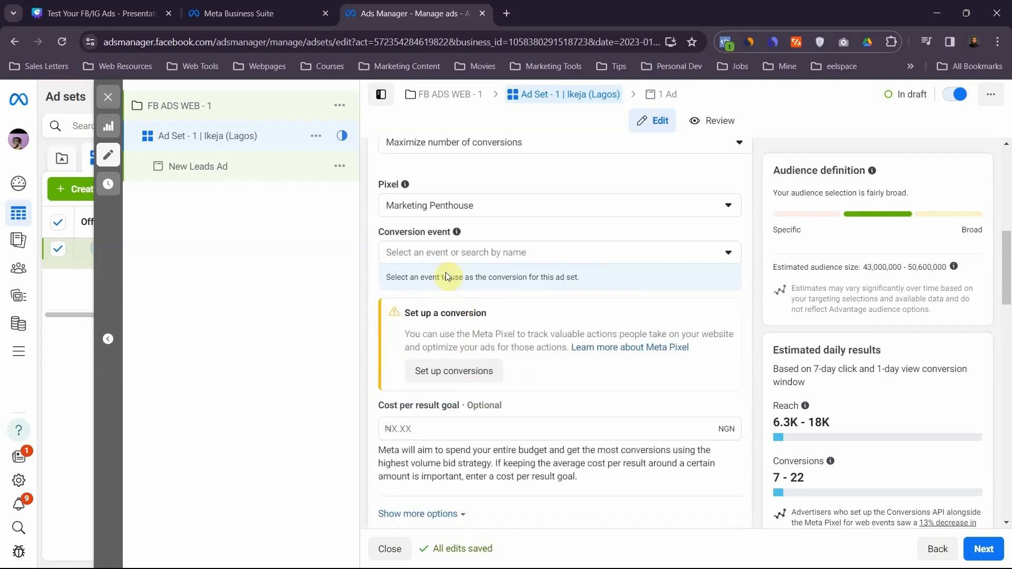
- Choose Lead as the ad set's conversion event and set its daily budget to ₦3,000
left_click(444, 255)
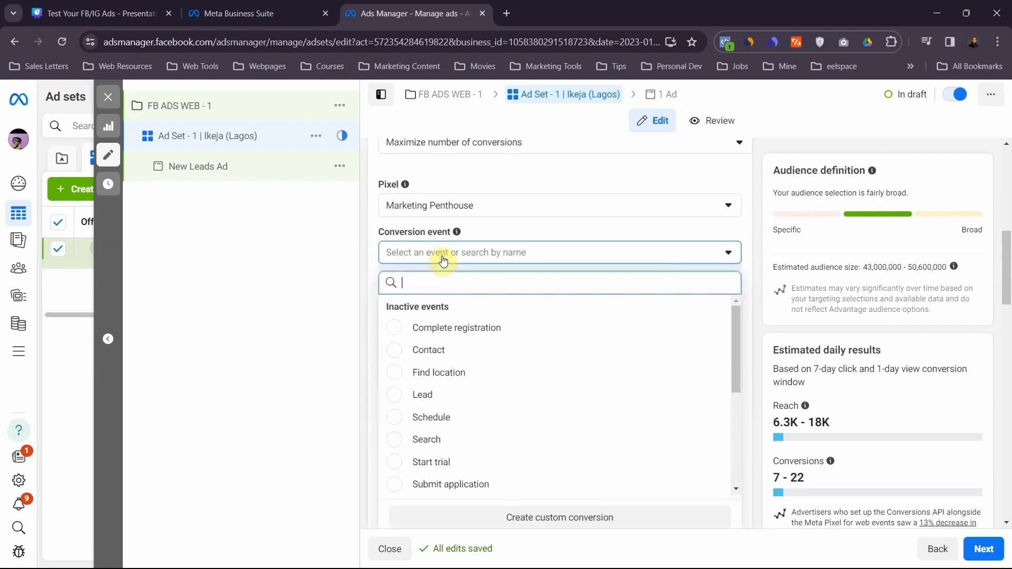
left_click(428, 395)
scroll(430, 369, "down", 3)
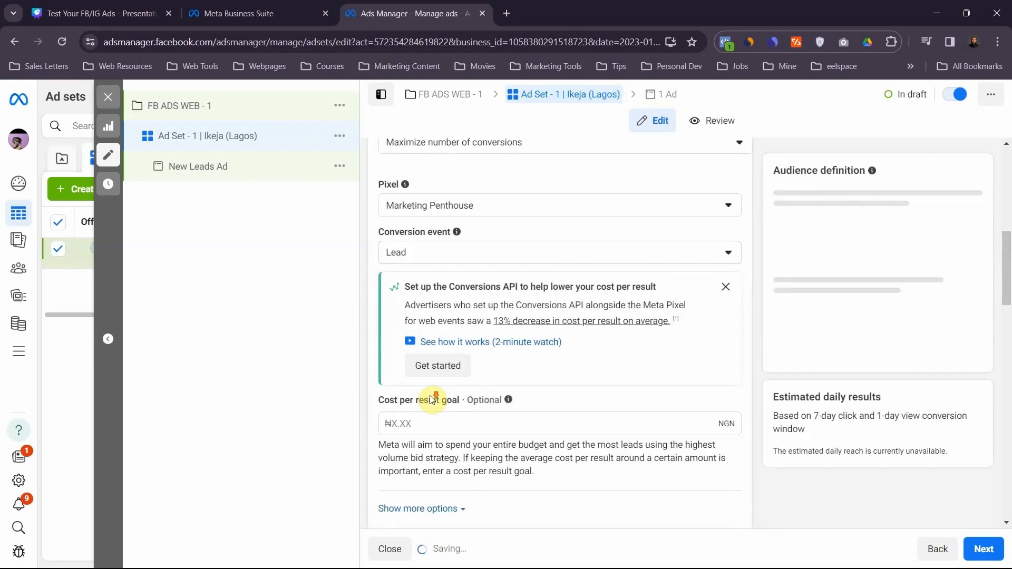
scroll(455, 373, "down", 5)
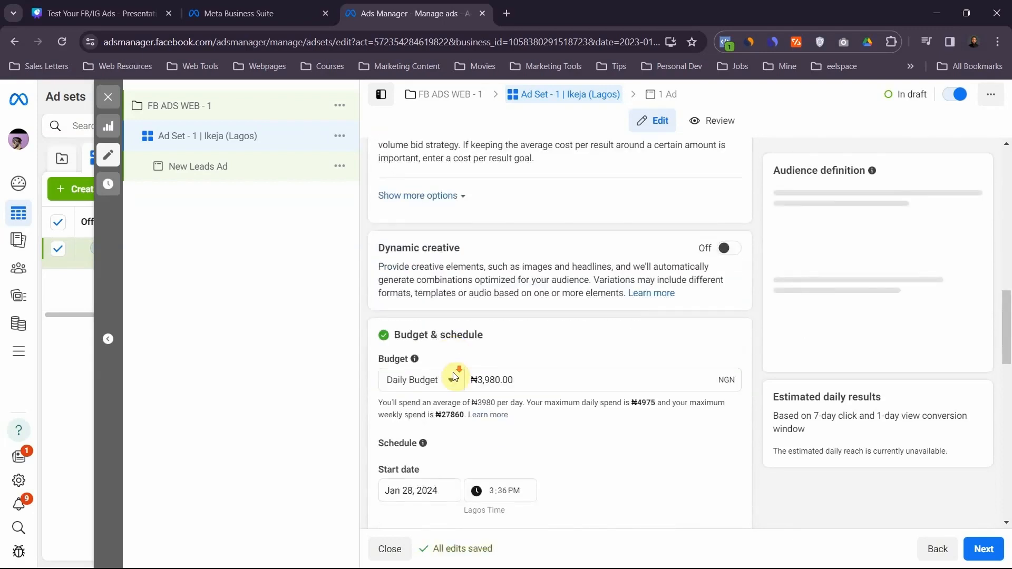
left_click_drag(499, 330, 479, 329)
type("3000")
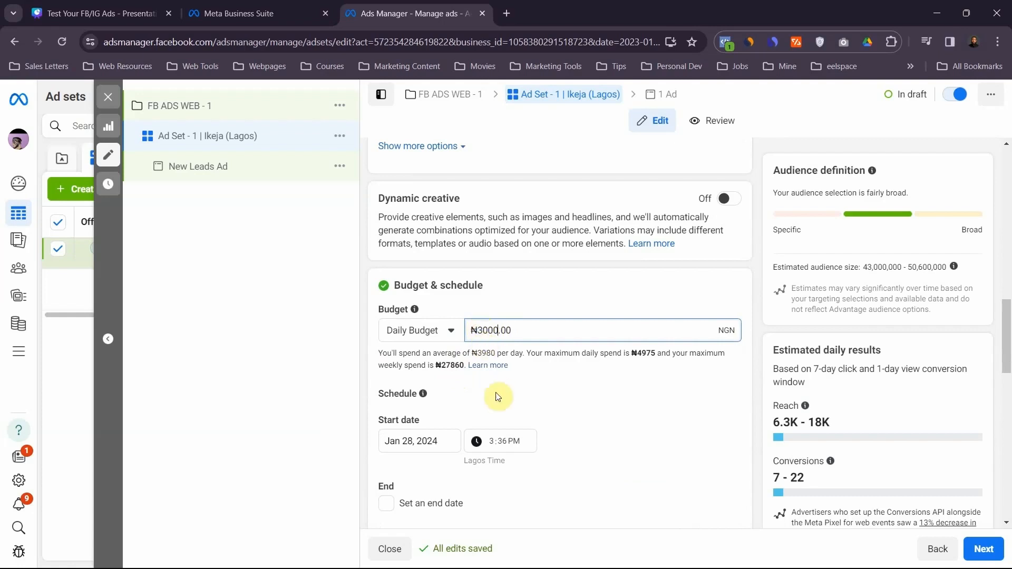
- Schedule the ad set to start on January 29, 2024 at 12:00 AM
scroll(503, 402, "down", 2)
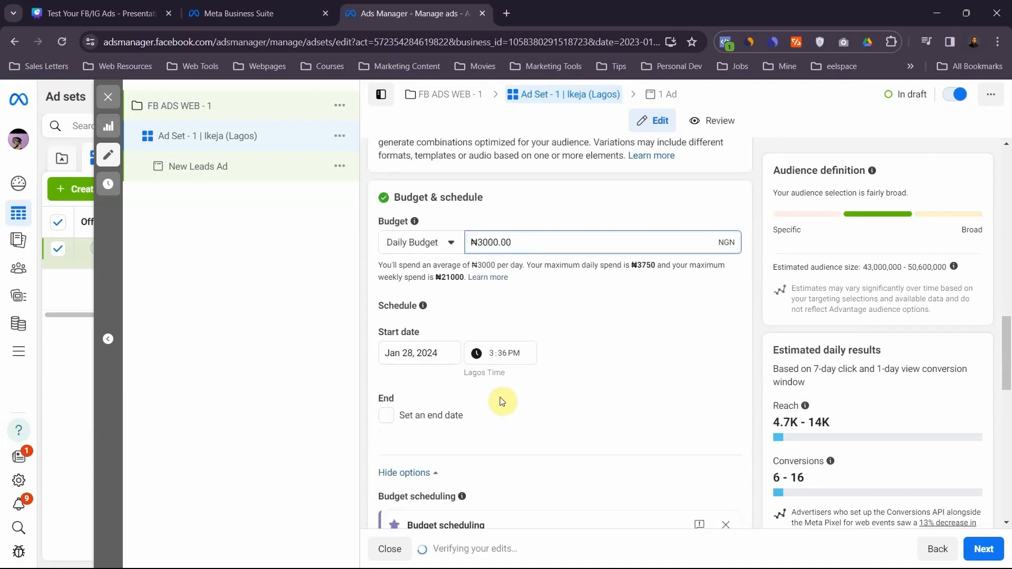
left_click(396, 353)
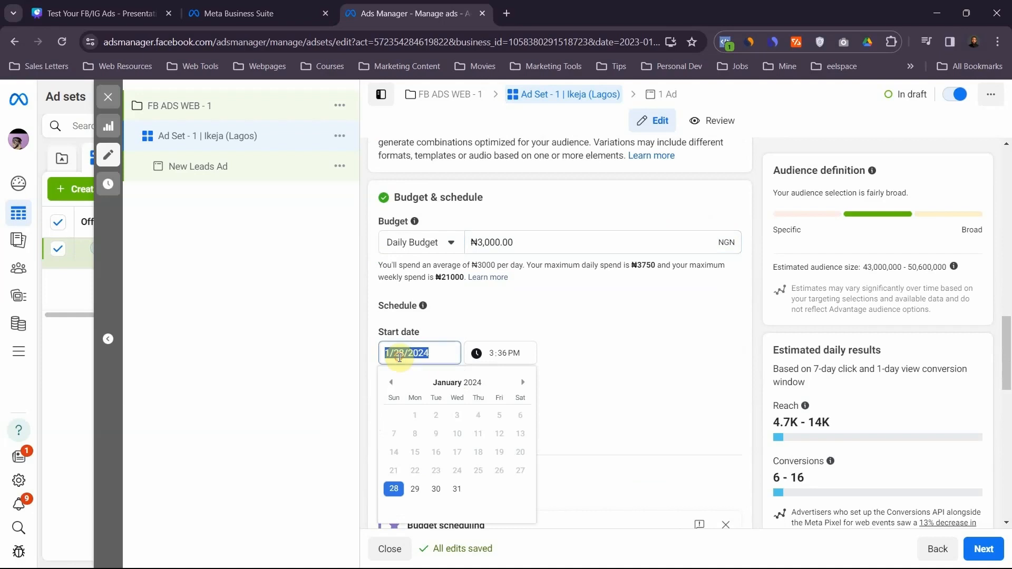
left_click(414, 489)
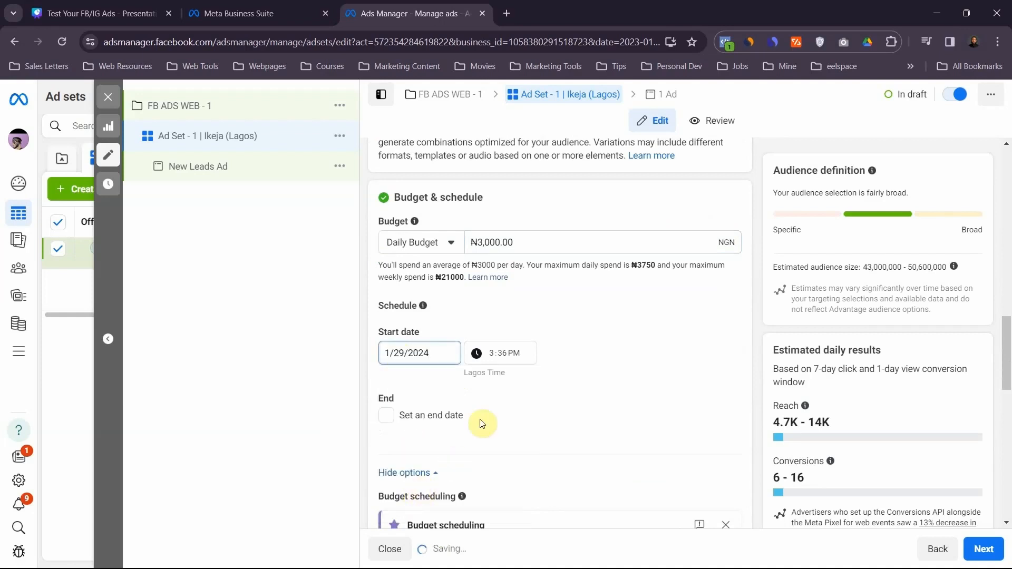
left_click(492, 356)
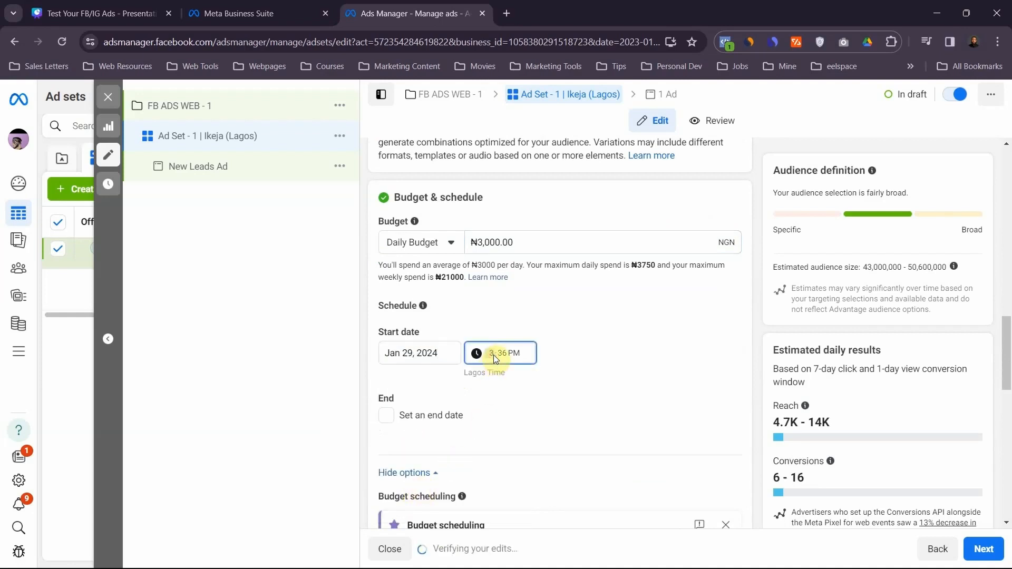
type("12:00 AM")
left_click(543, 403)
- Switch the ad set from Advantage+ audience to the original audience options
scroll(546, 408, "down", 1)
scroll(545, 405, "down", 2)
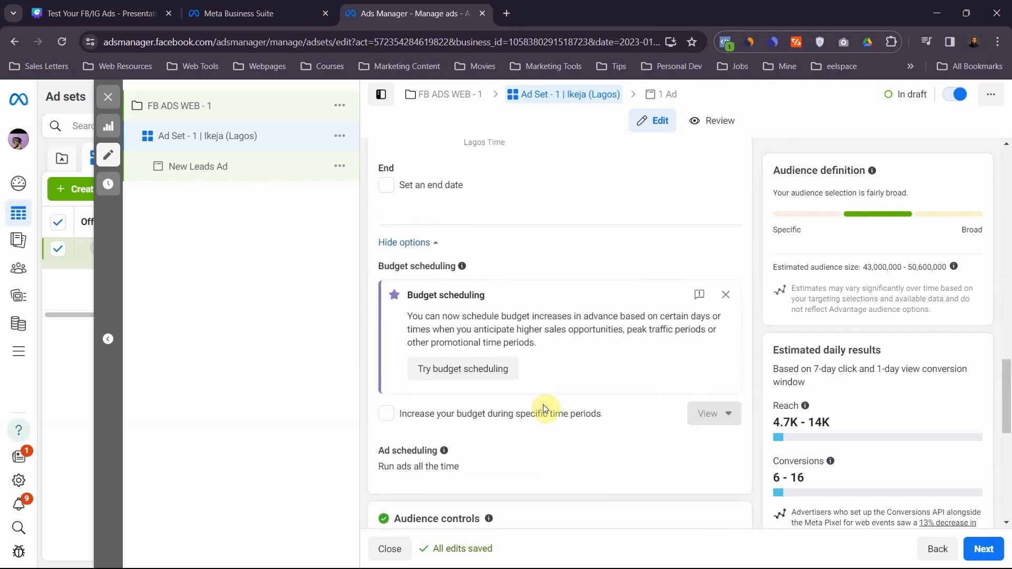
scroll(544, 373, "down", 3)
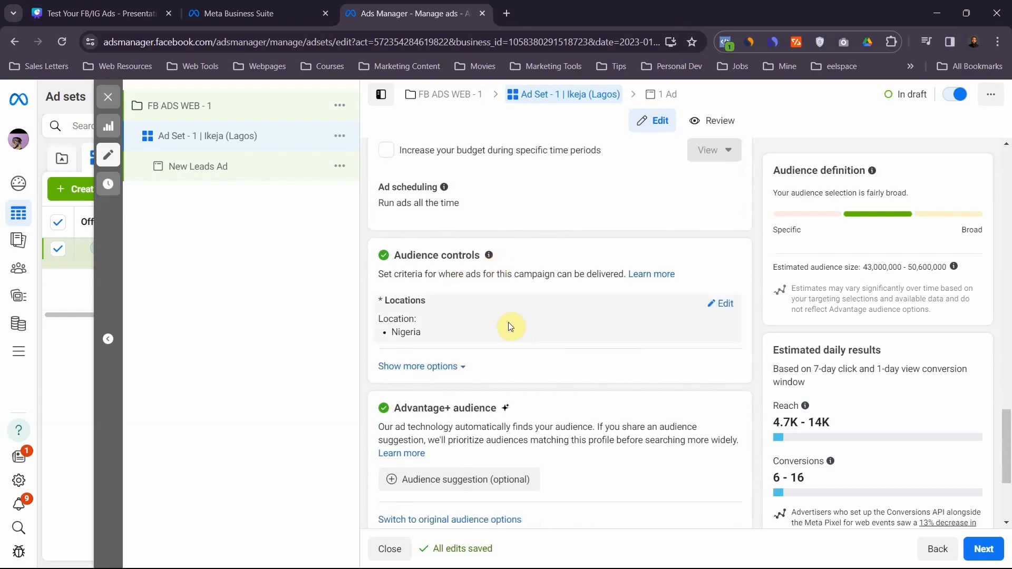
scroll(548, 355, "down", 3)
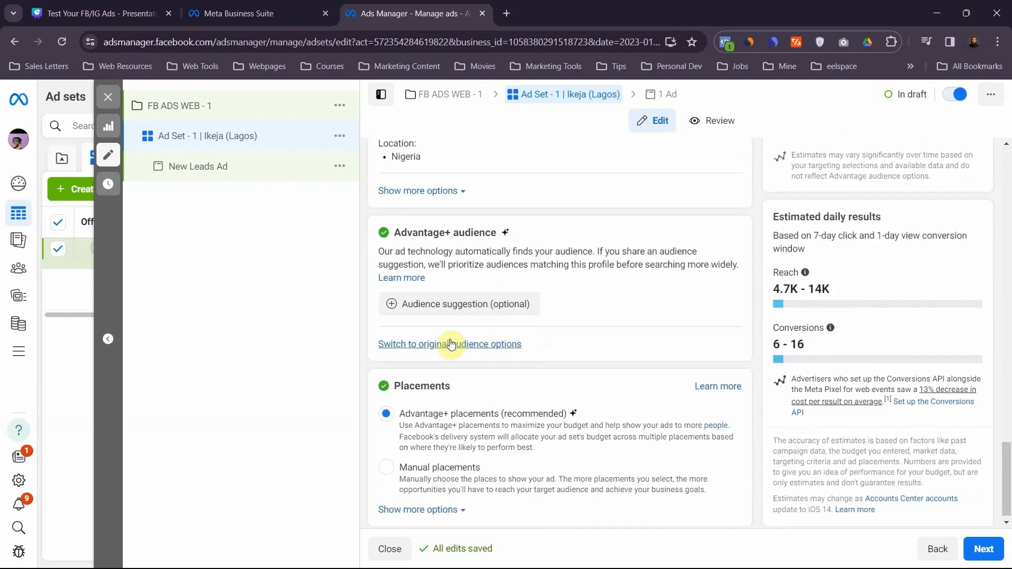
left_click(501, 346)
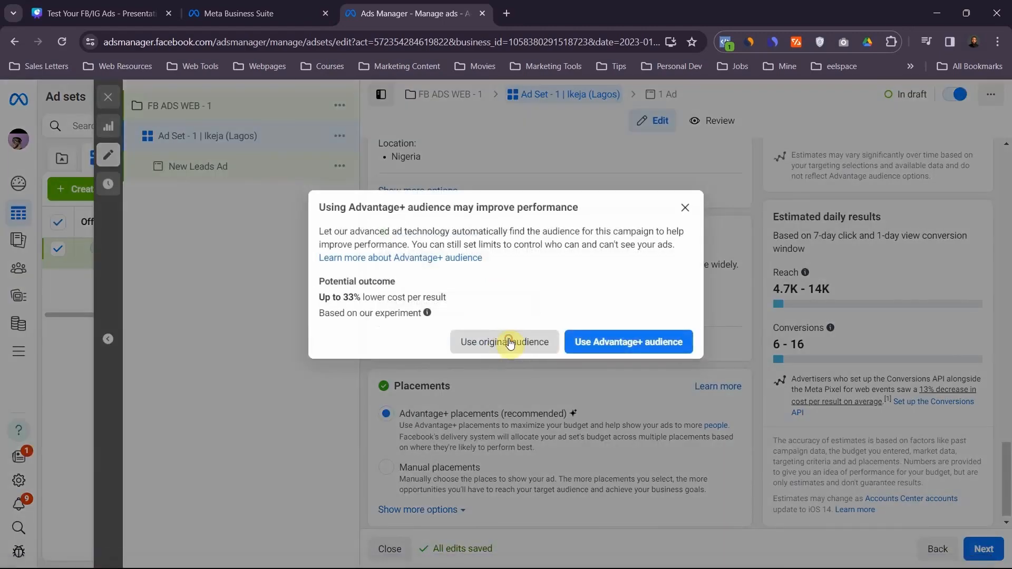
left_click(510, 342)
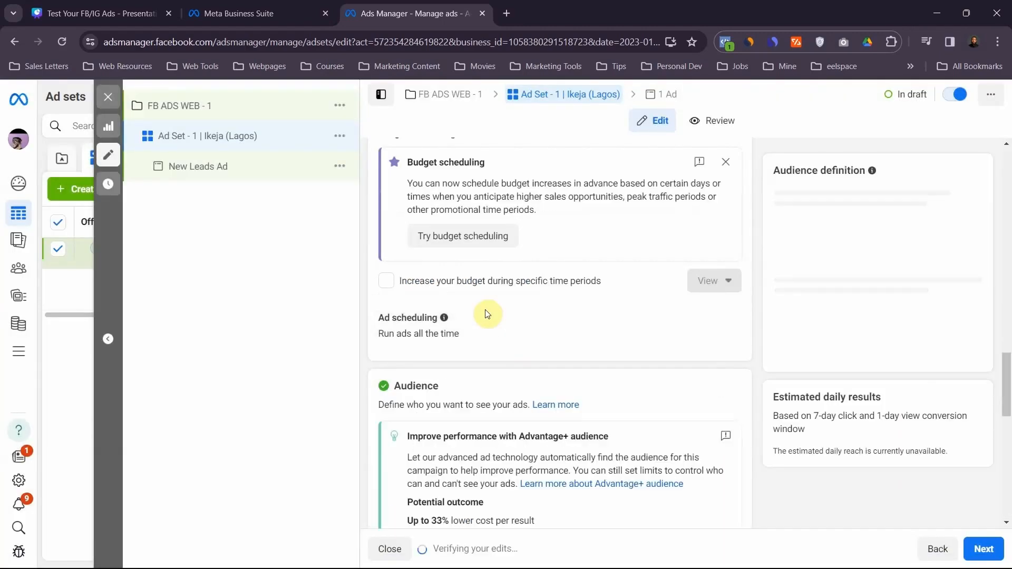
- Replace Nigeria in the audience locations with the city Ikeja, Lagos State
mouse_move(444, 316)
scroll(460, 337, "down", 1)
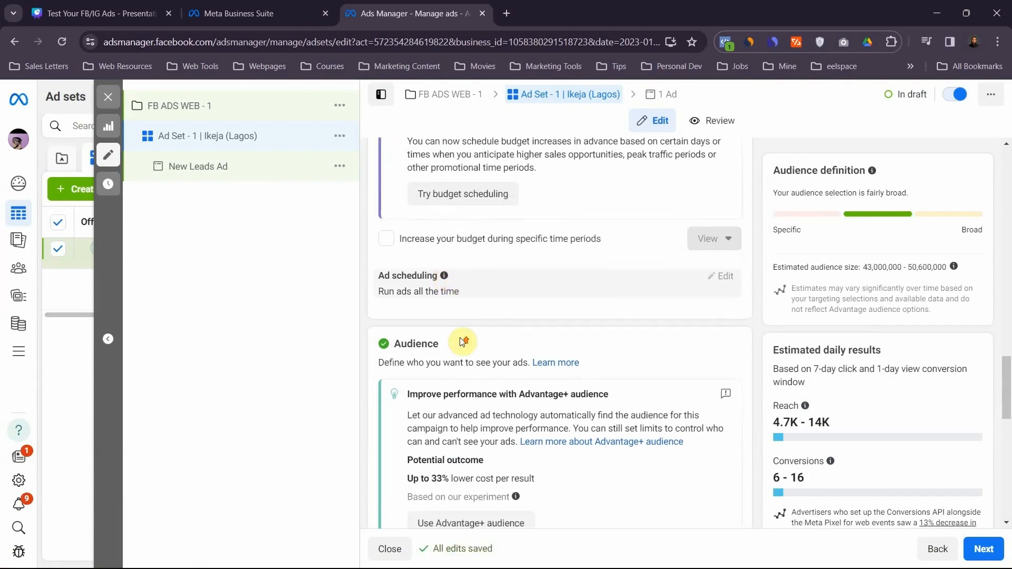
scroll(460, 337, "up", 7)
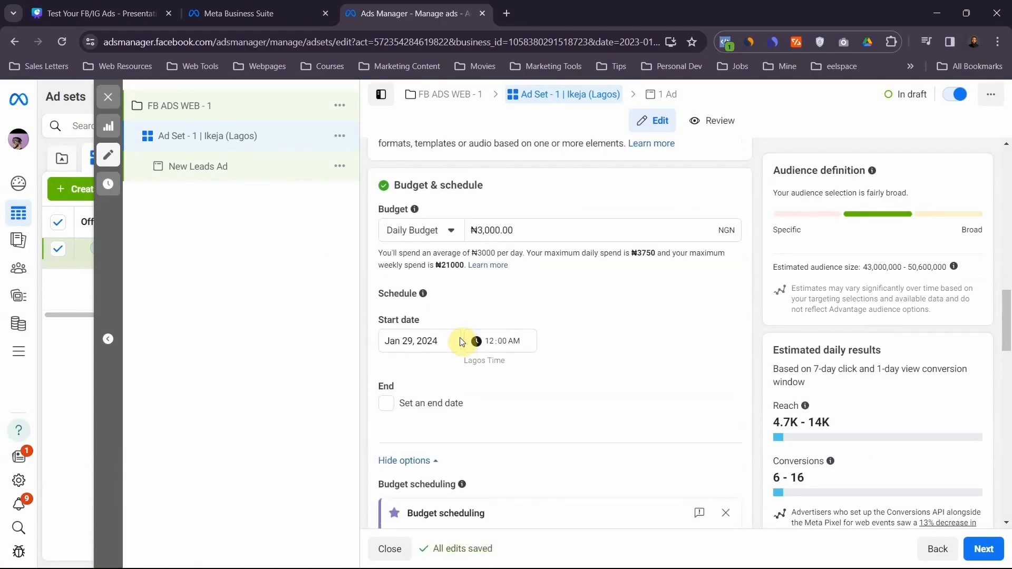
scroll(460, 342, "down", 10)
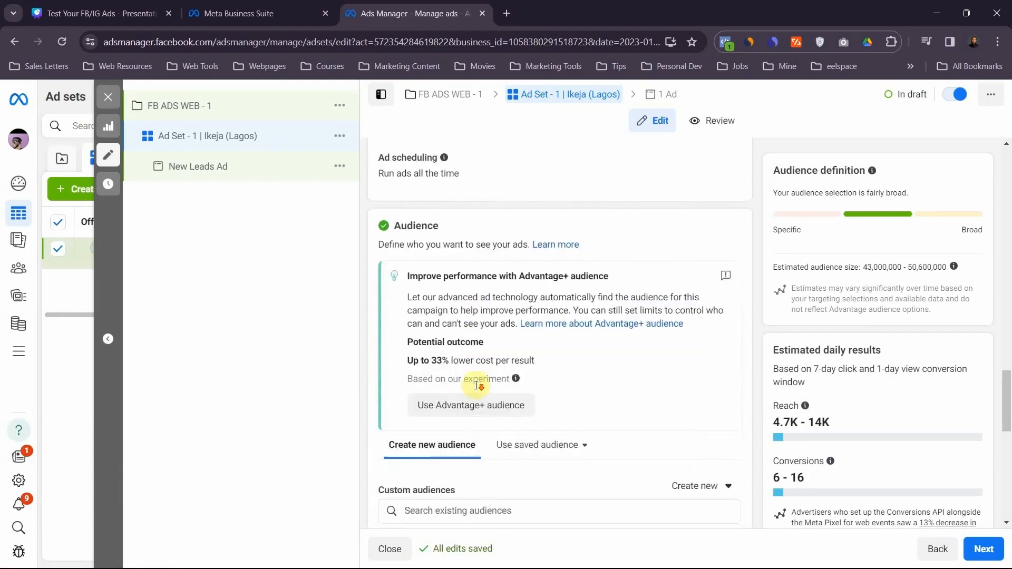
scroll(477, 386, "down", 3)
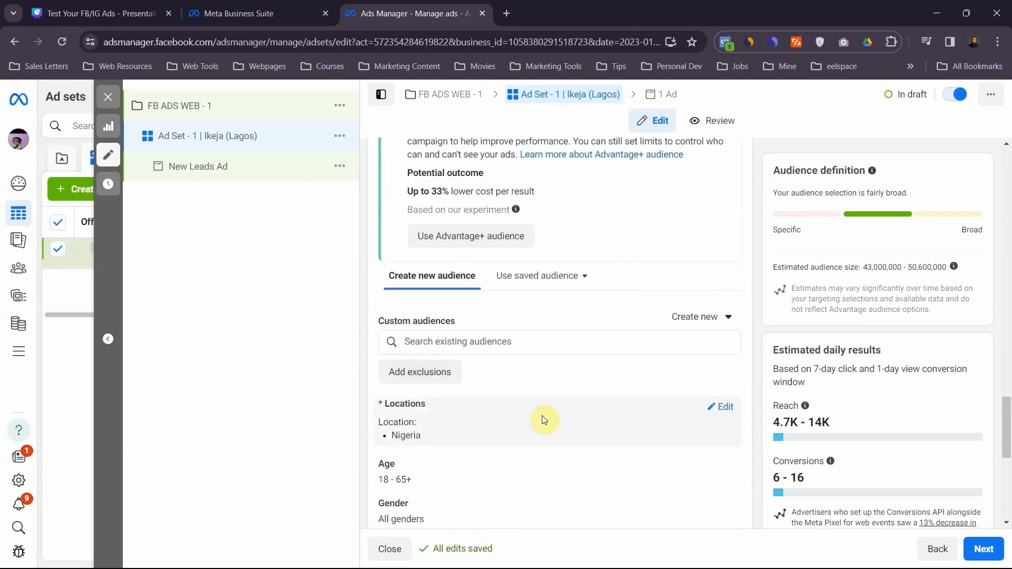
left_click(719, 407)
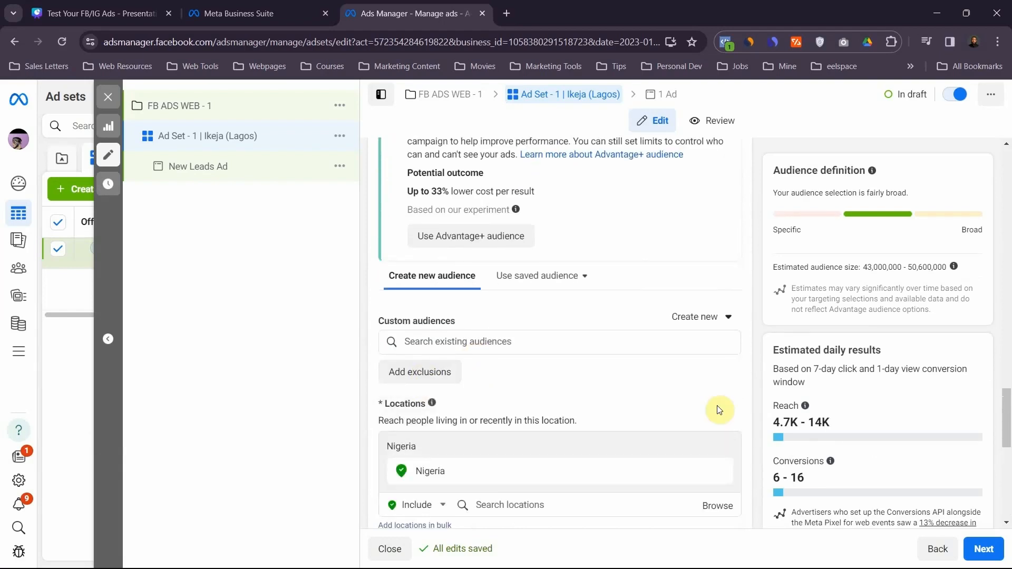
left_click(502, 505)
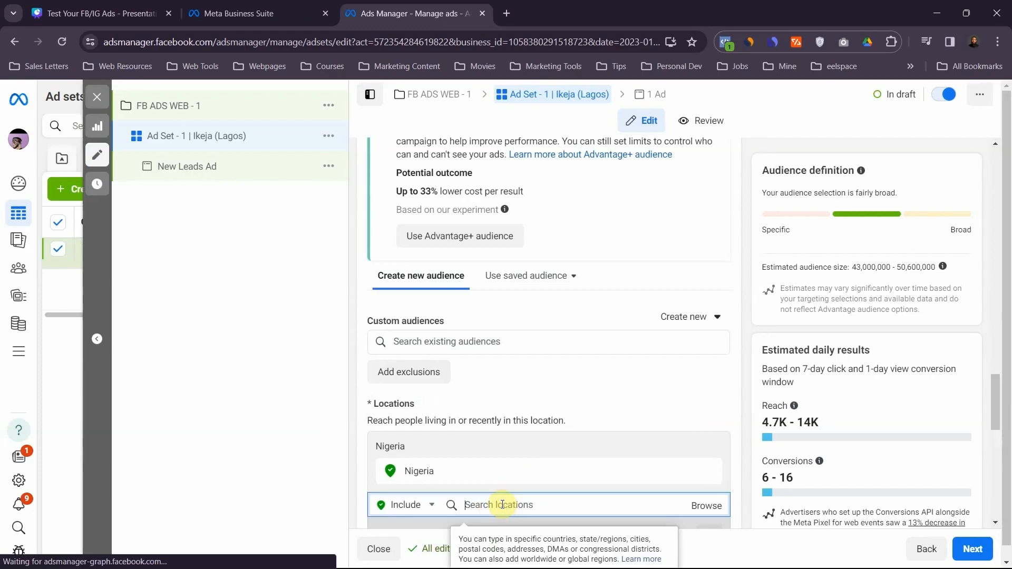
type("Ikea")
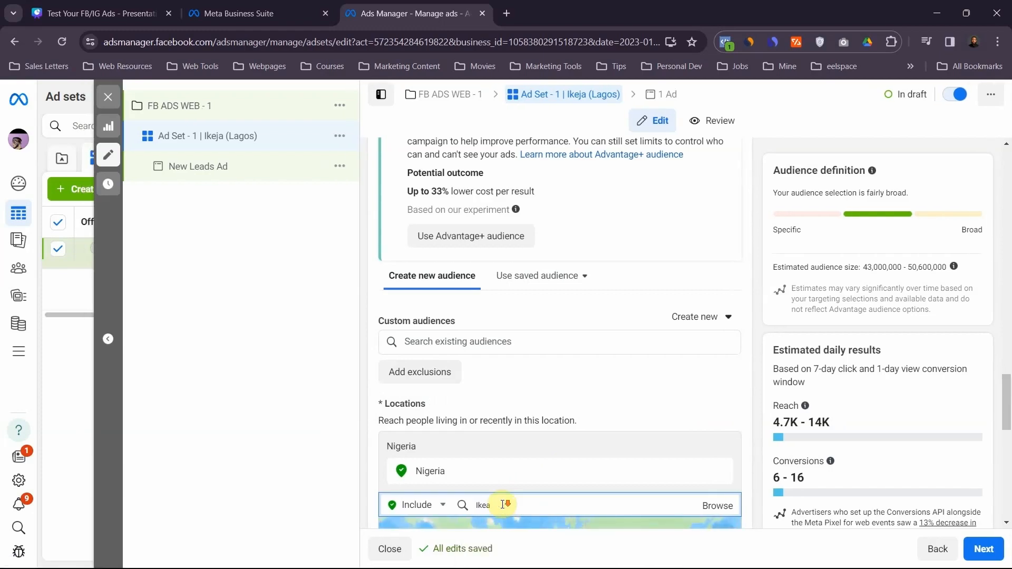
scroll(502, 505, "down", 4)
key("BackSpace")
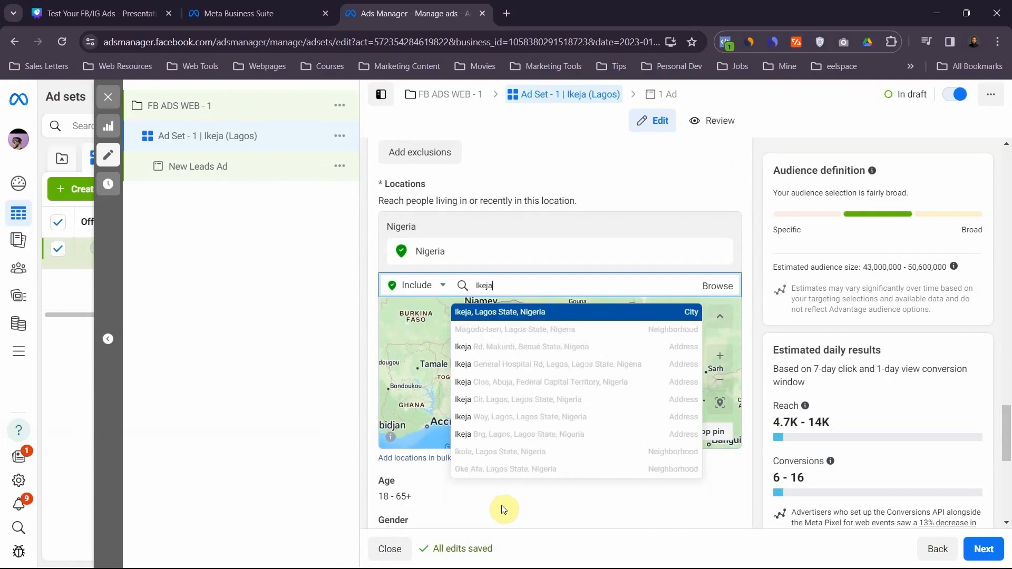
left_click(510, 313)
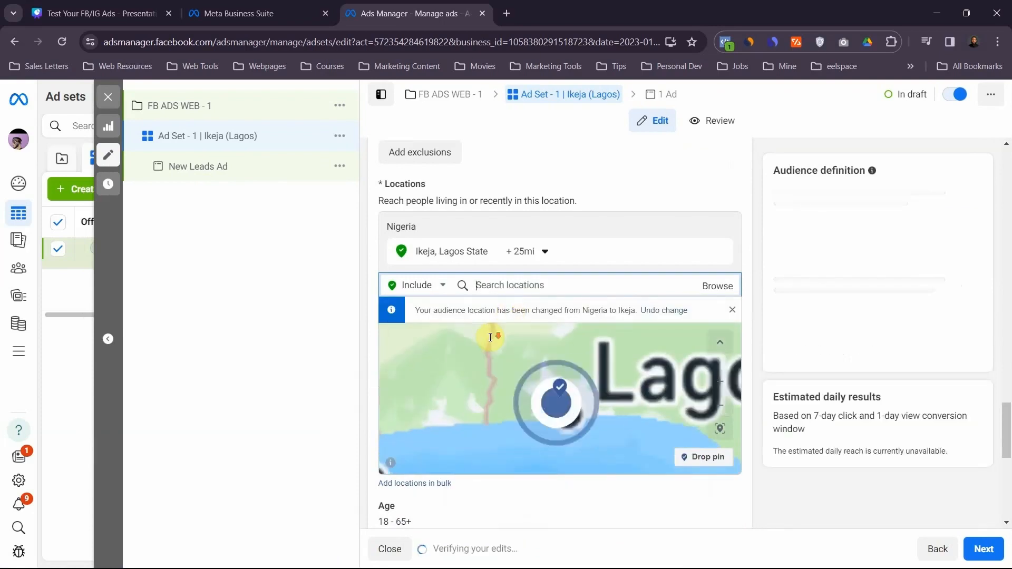
- Limit the audience age range to 25–45
scroll(530, 253, "down", 5)
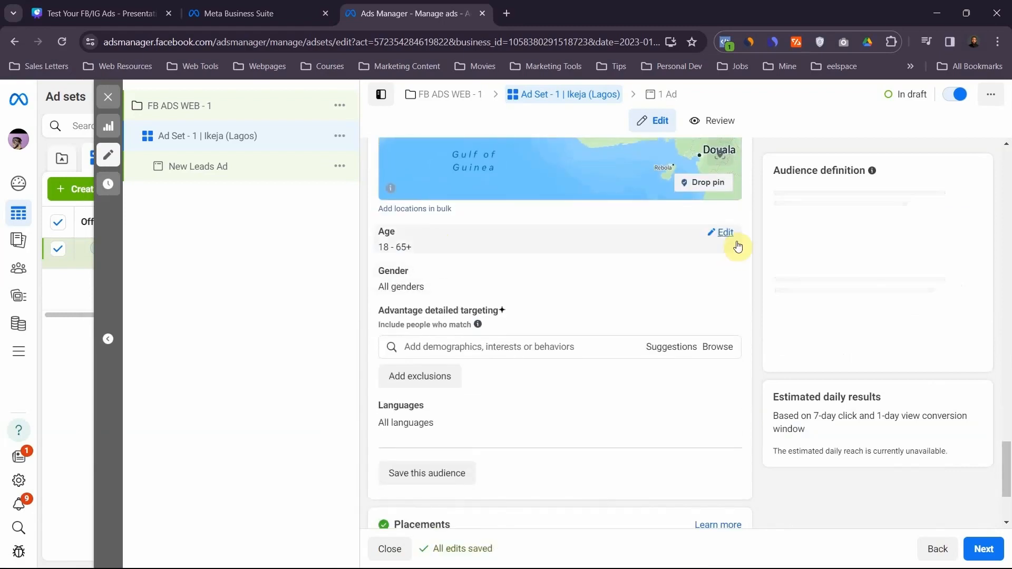
left_click(725, 235)
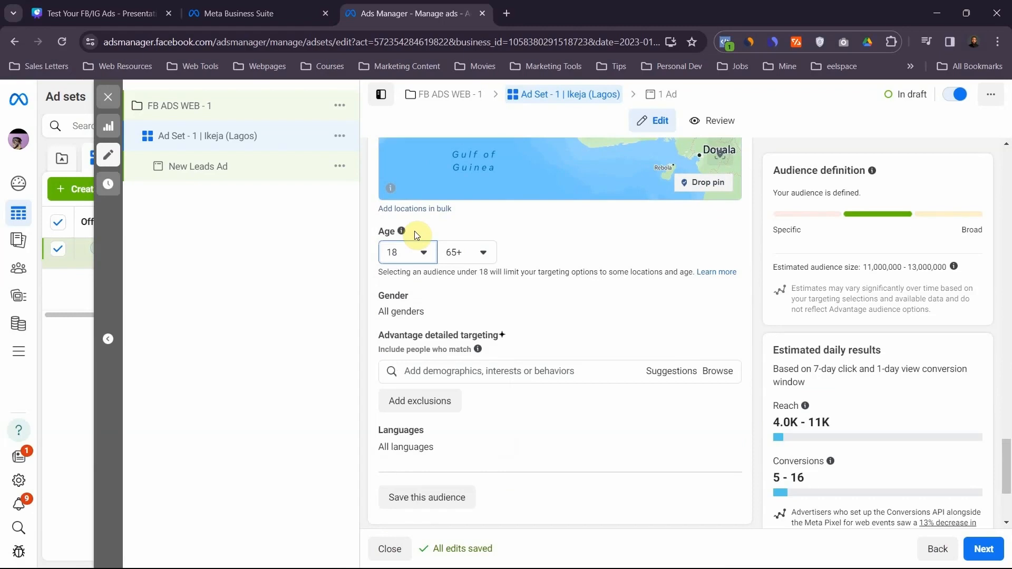
left_click(419, 252)
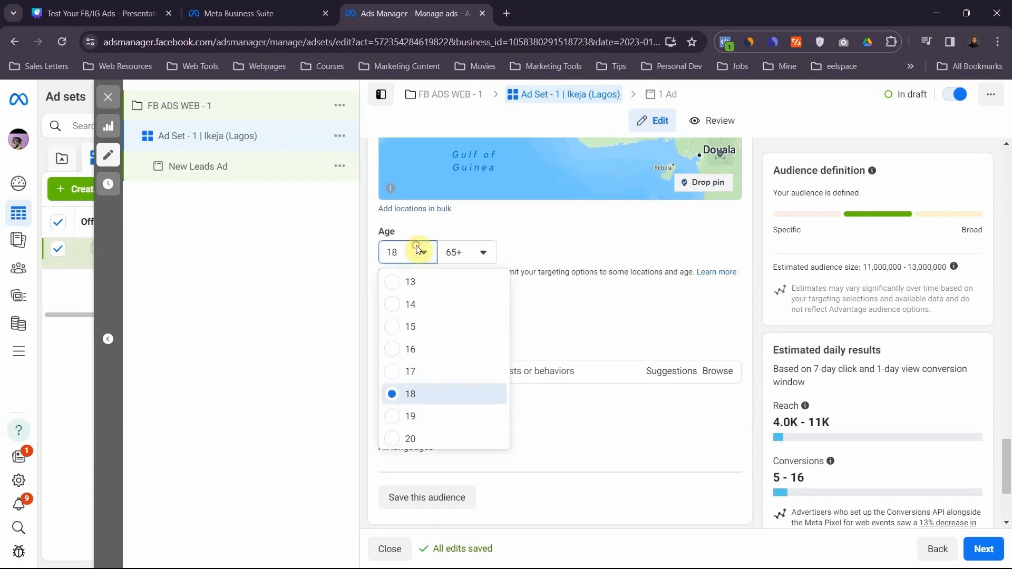
scroll(404, 428, "down", 4)
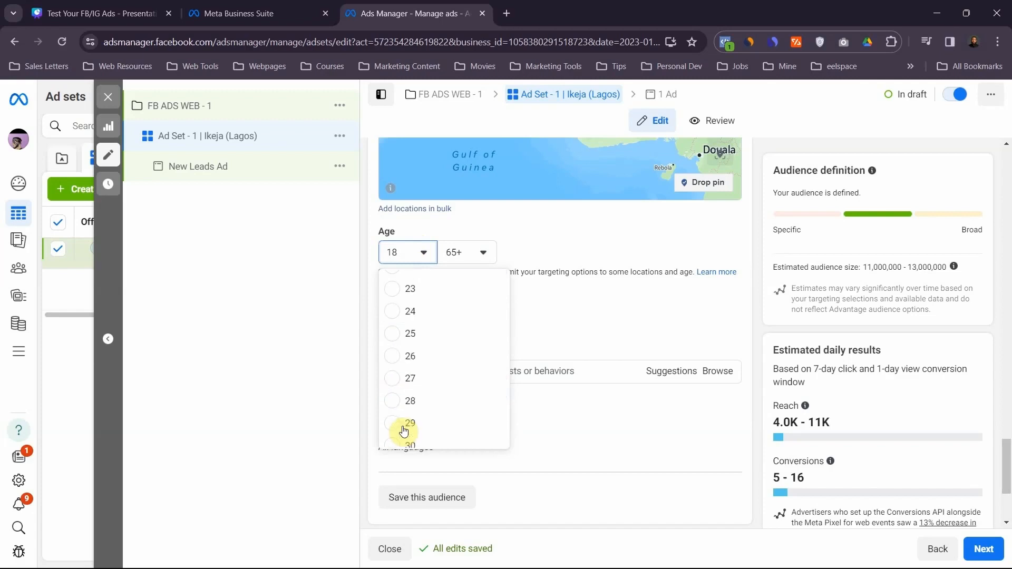
left_click(405, 338)
left_click(474, 252)
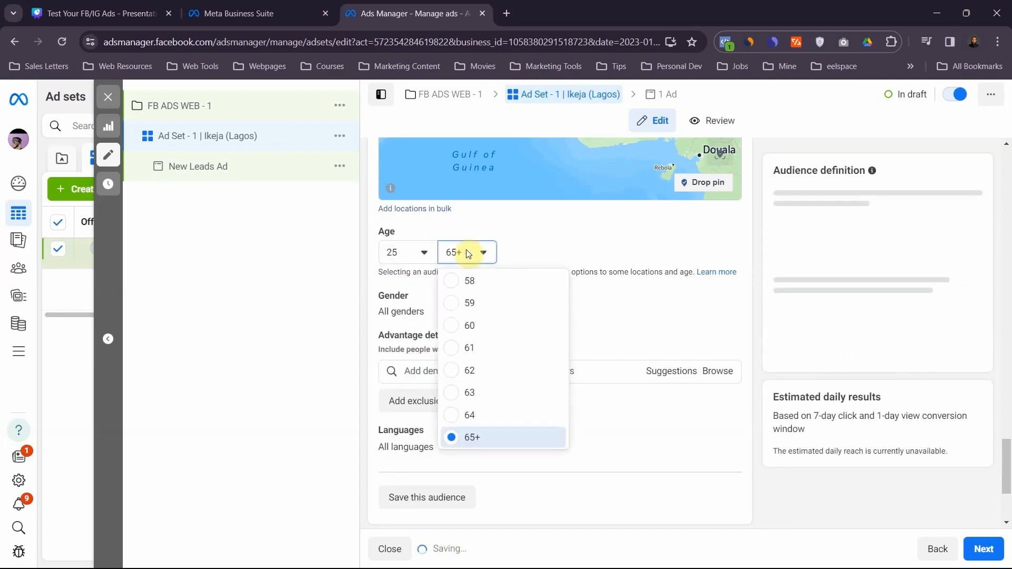
scroll(454, 367, "up", 5)
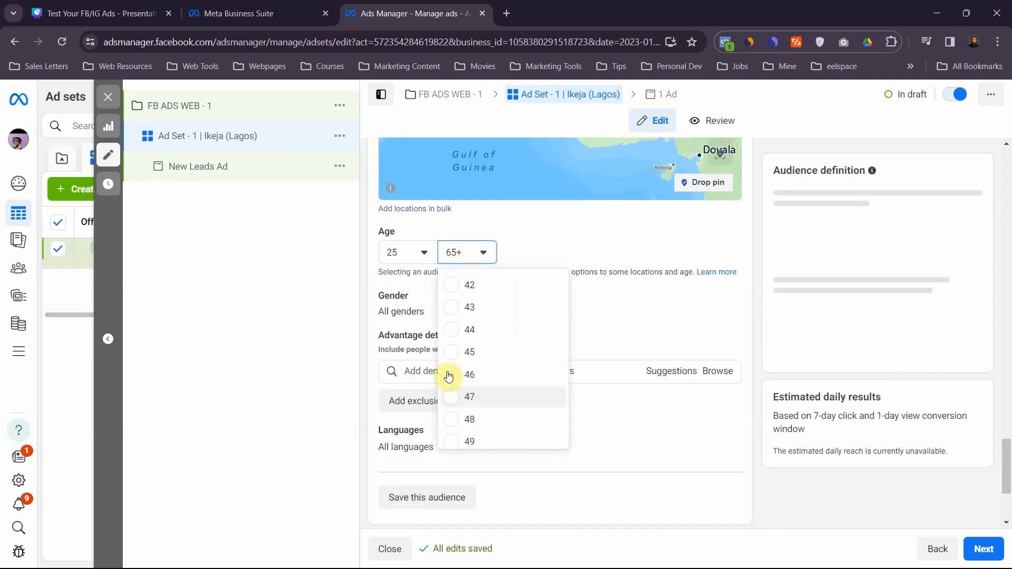
left_click(456, 353)
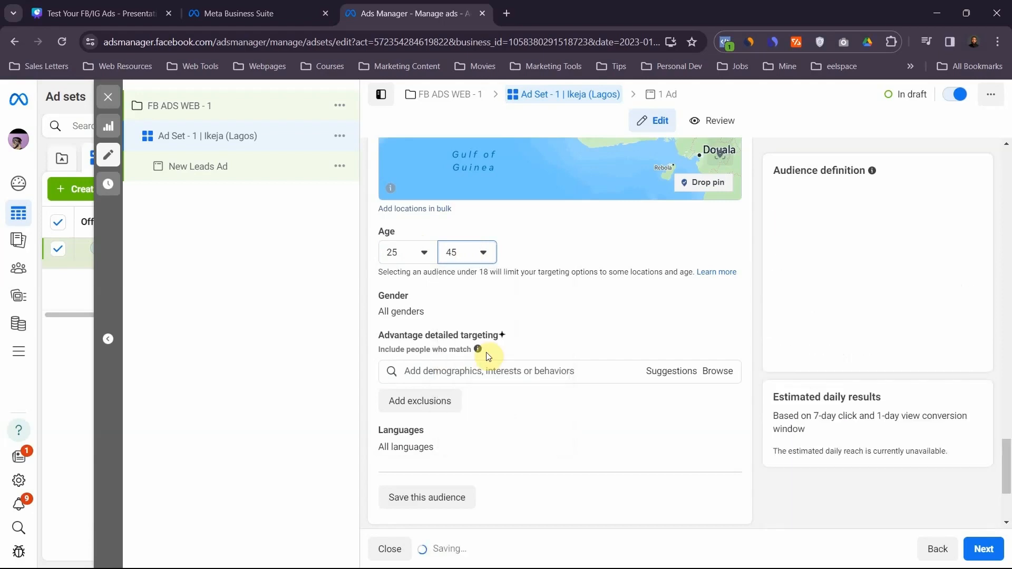
- Select Manual placements for the ad set instead of Advantage+ placements
scroll(518, 431, "down", 1)
scroll(519, 434, "down", 1)
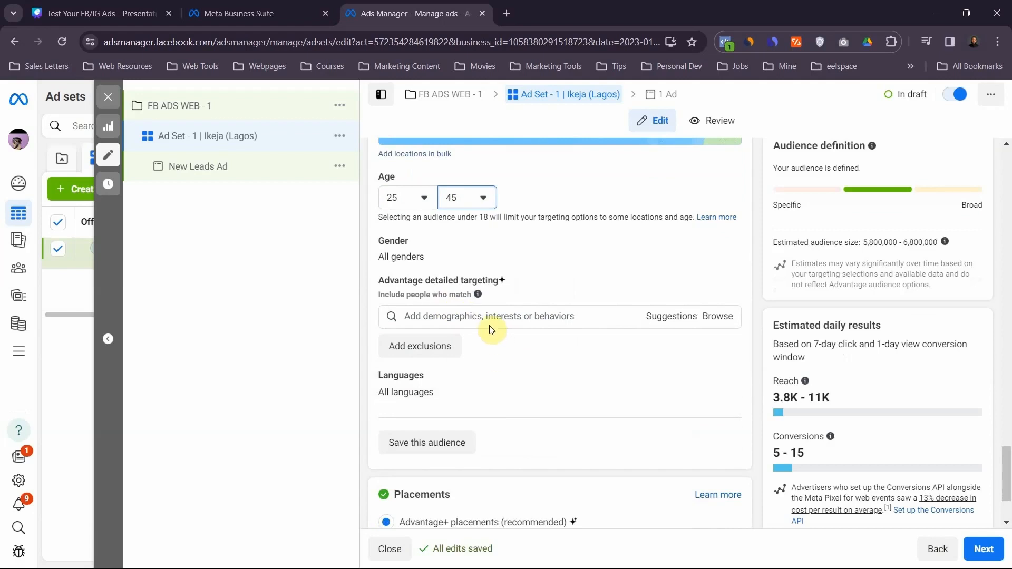
scroll(493, 364, "down", 3)
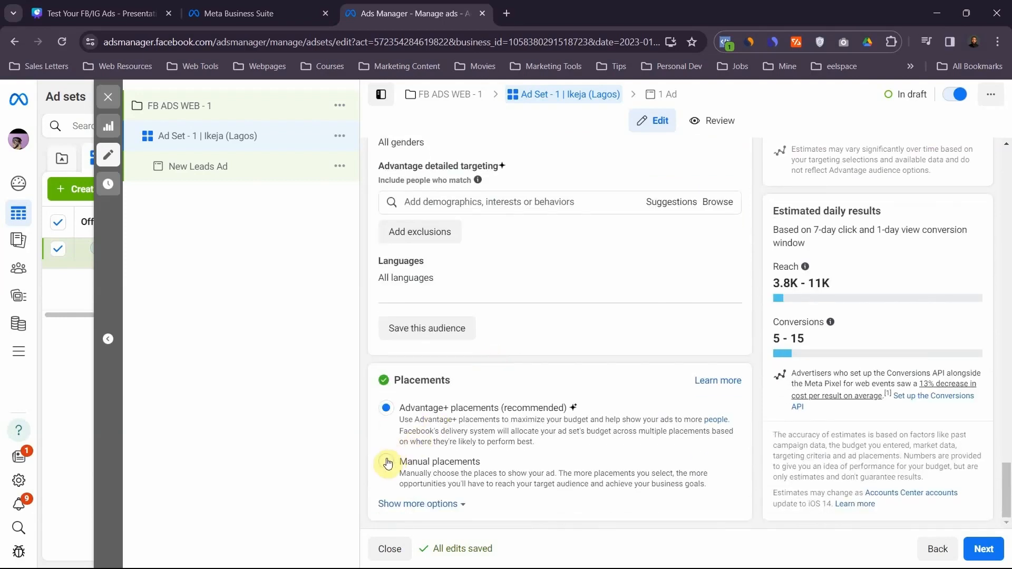
left_click(387, 462)
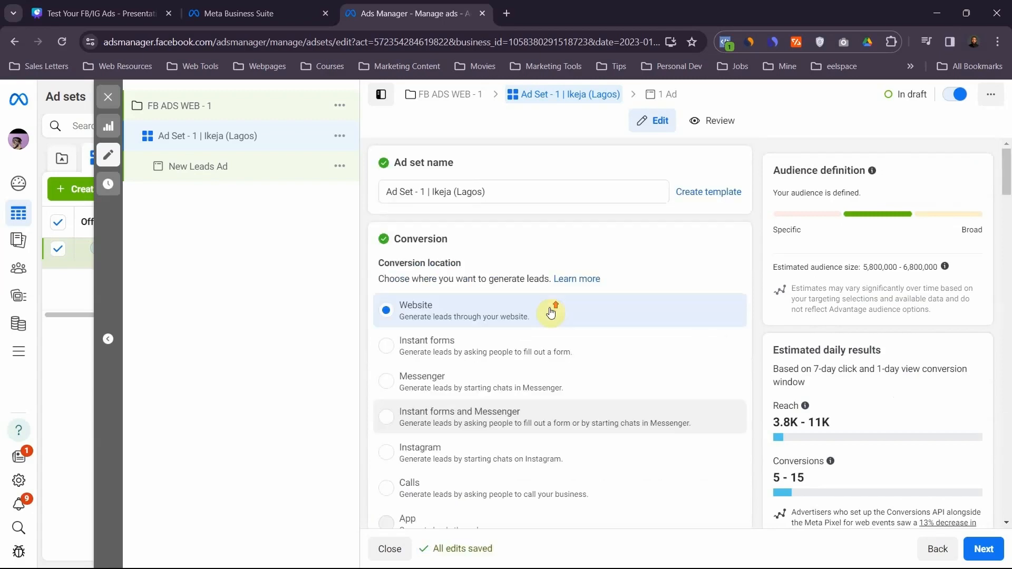
- Extend the ad set name to "Ad Set - 1 | Ikeja (Lagos) | FB"
left_click(498, 190)
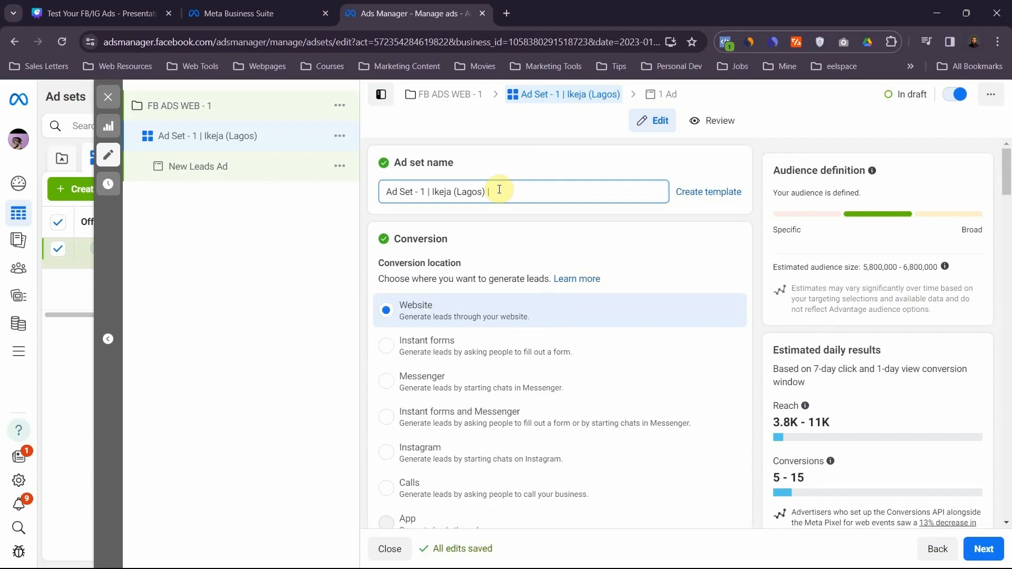
type("| FB")
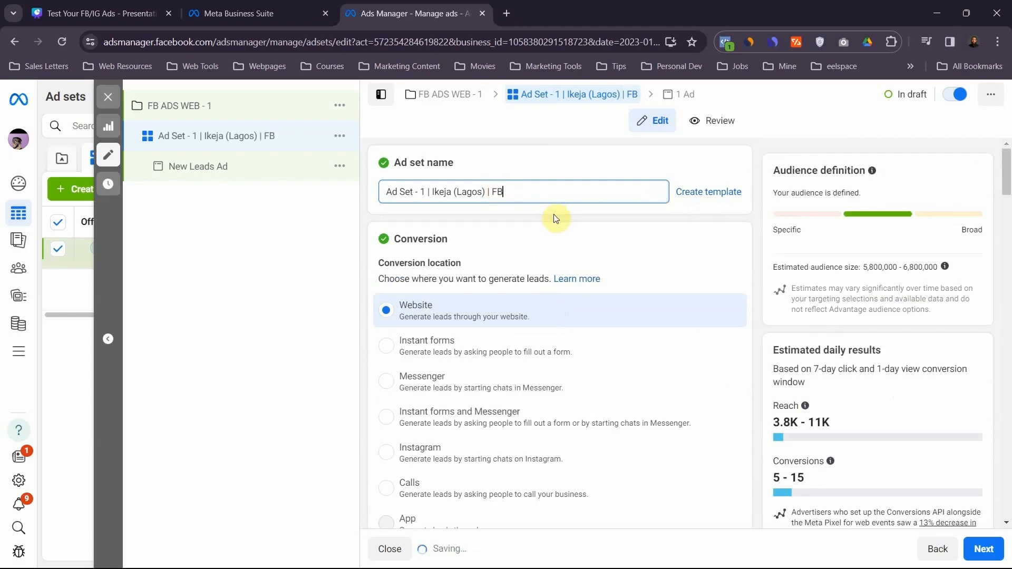
left_click(563, 251)
scroll(564, 252, "down", 7)
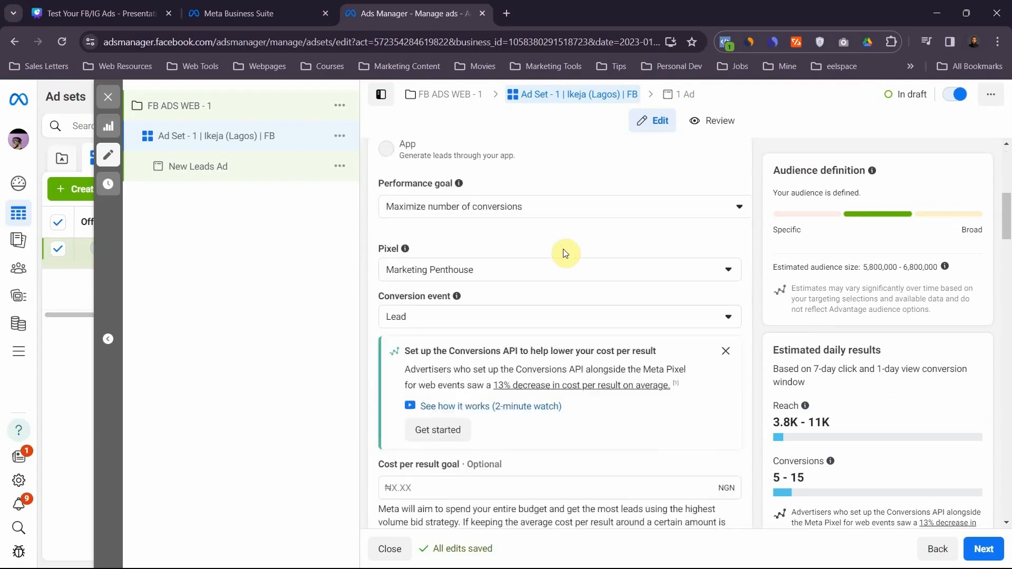
- Restrict the manual placements to the Facebook platform by excluding Audience network, Messenger and Instagram
scroll(564, 251, "down", 20)
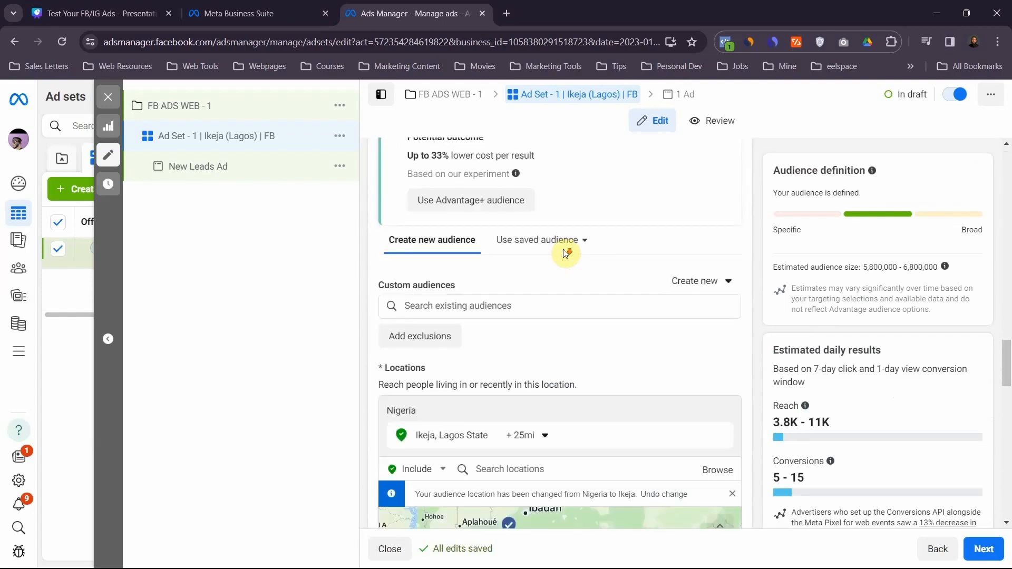
scroll(563, 252, "down", 15)
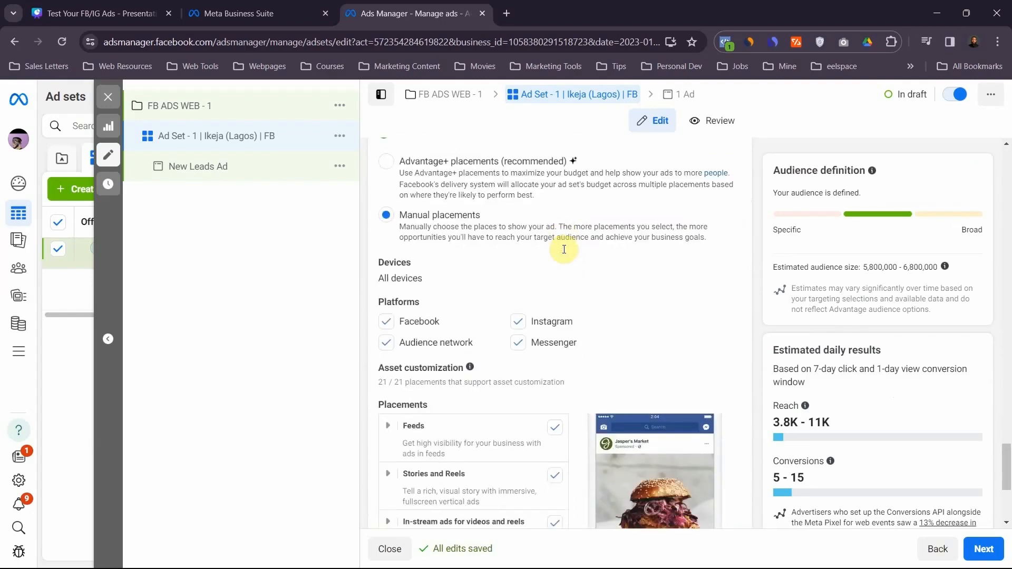
scroll(564, 249, "up", 2)
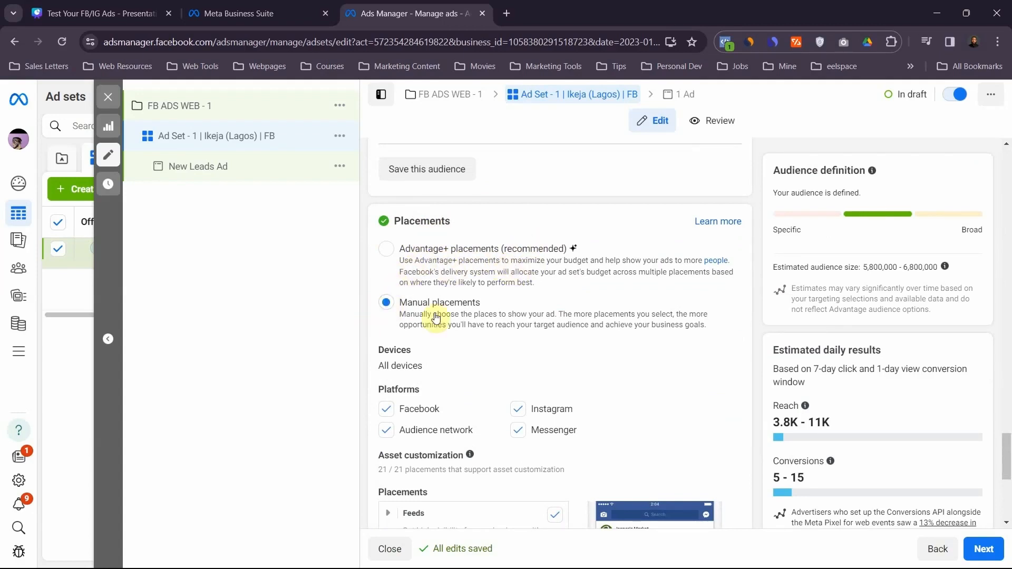
left_click(392, 435)
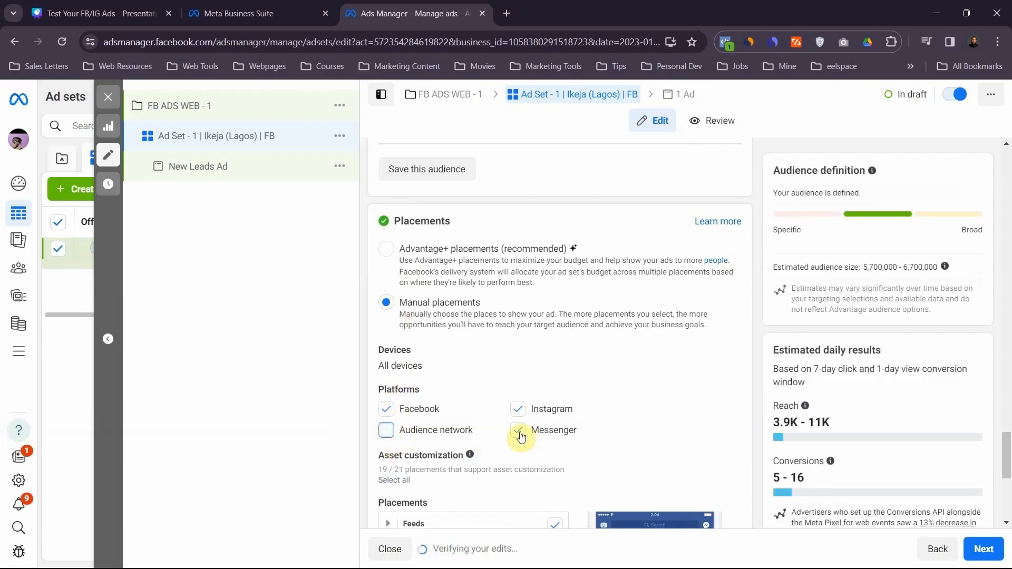
left_click(520, 433)
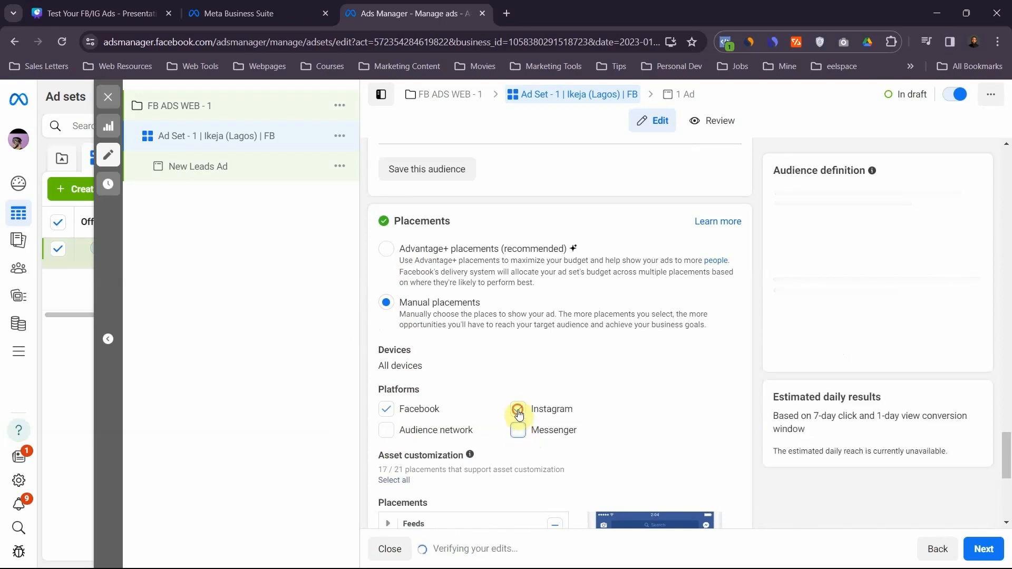
left_click(518, 411)
- Exclude Facebook video feeds from the Feeds placements and Facebook Reels from the Stories and Reels placements
scroll(501, 429, "down", 5)
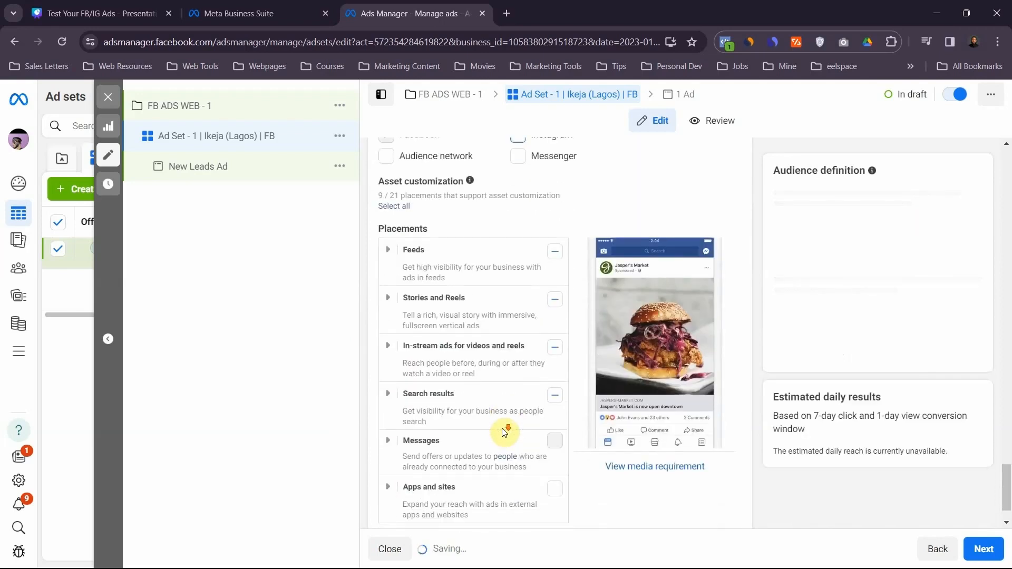
left_click(390, 243)
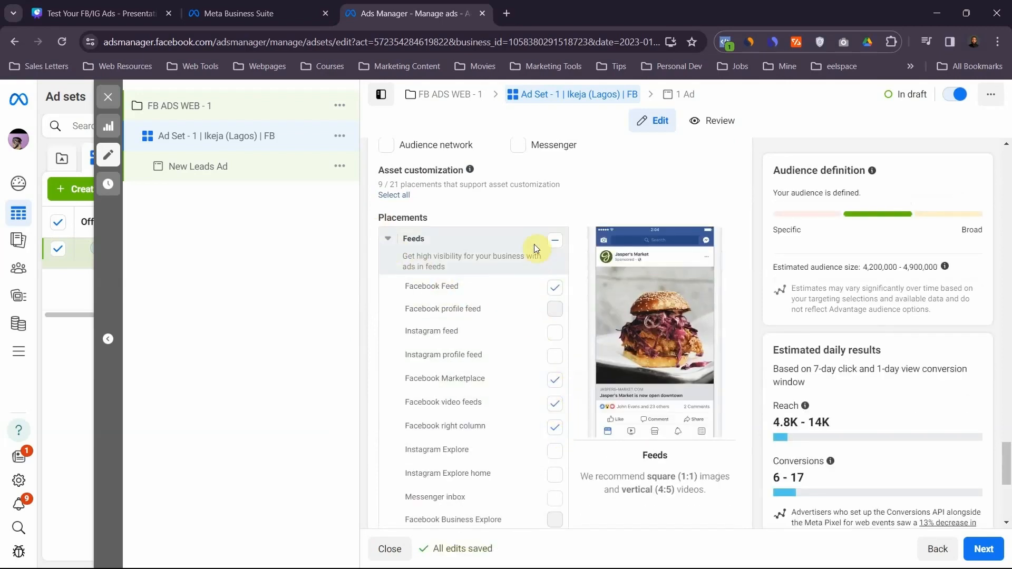
left_click(555, 405)
scroll(519, 409, "down", 5)
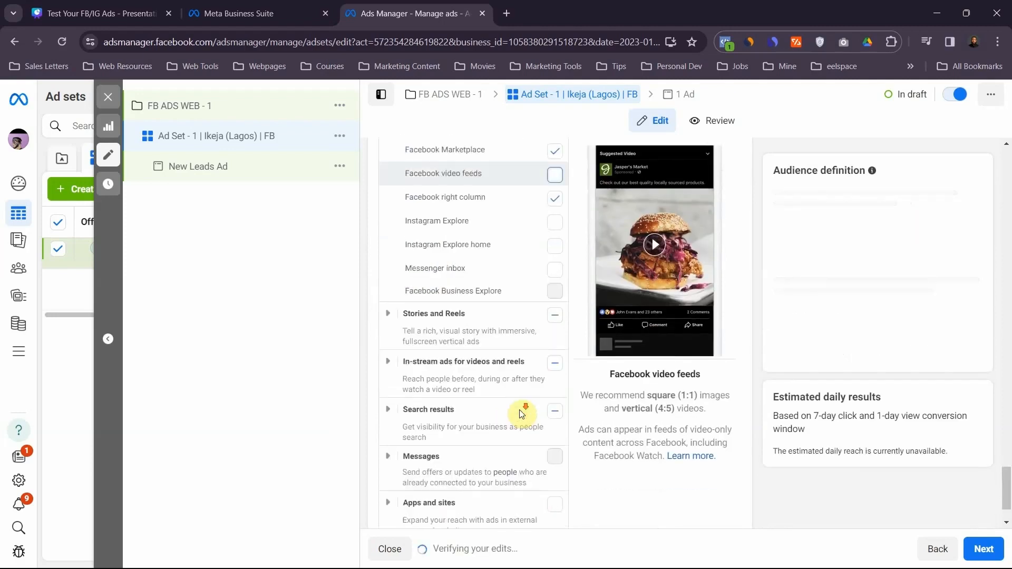
left_click(397, 245)
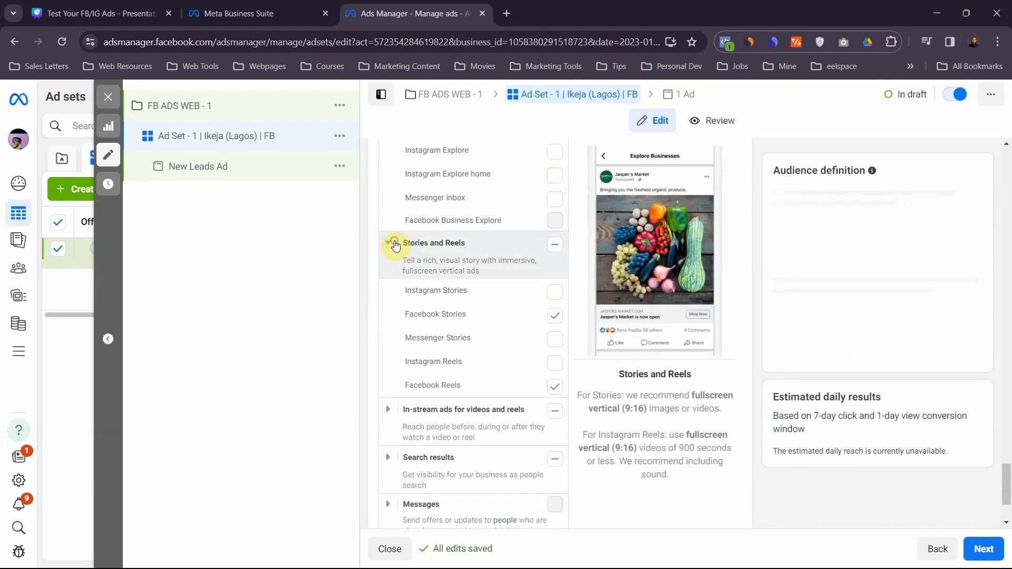
left_click(555, 389)
- Exclude Facebook in-stream videos and Ads on Facebook Reels from the in-stream placements
scroll(476, 411, "down", 1)
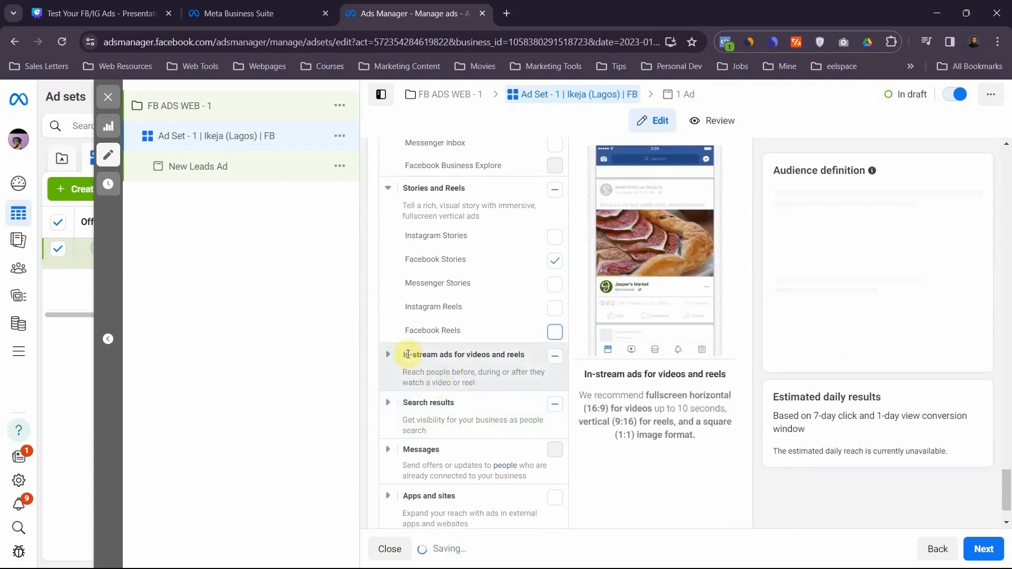
left_click(386, 357)
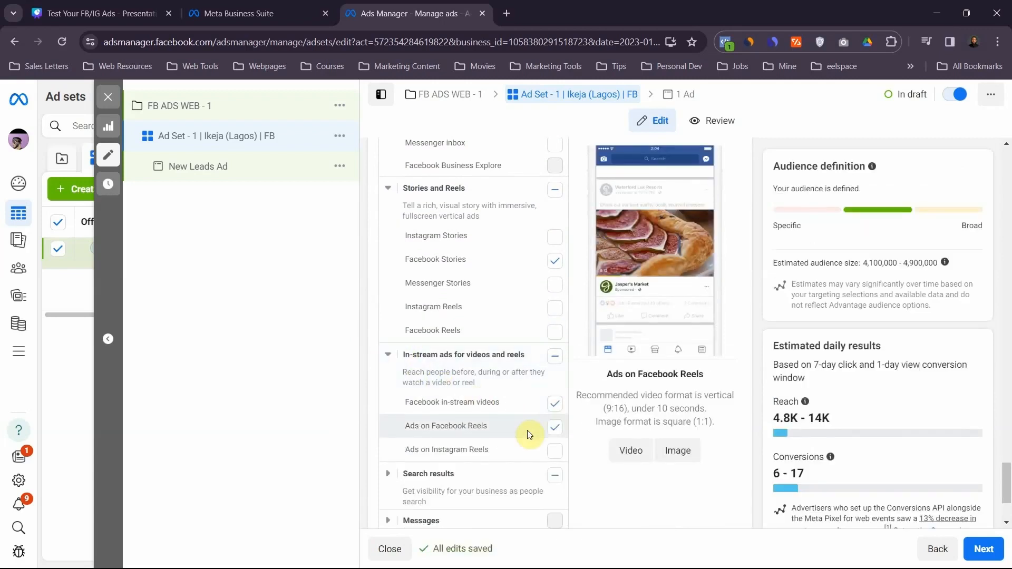
left_click(558, 411)
left_click(558, 425)
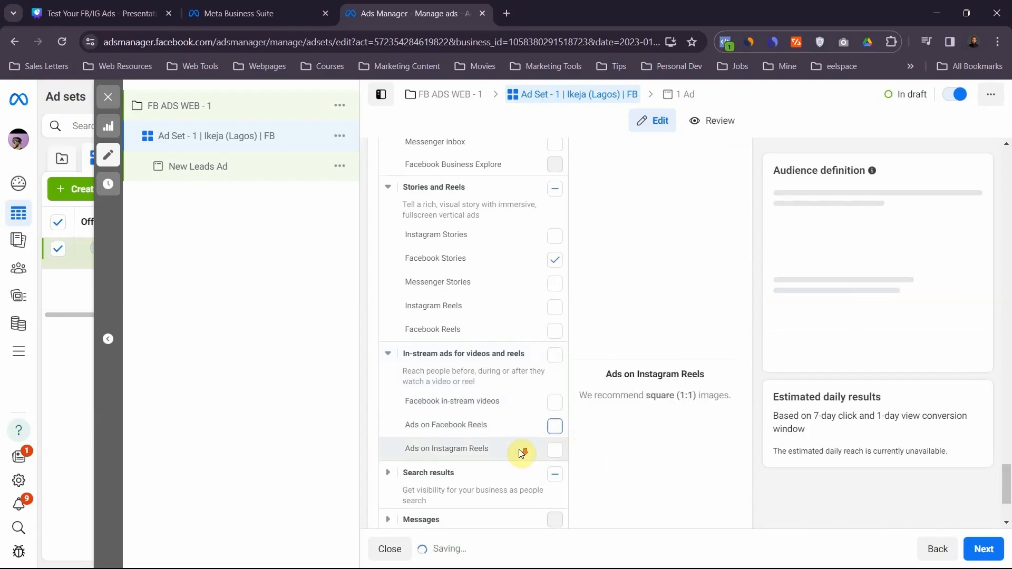
- Review the Search results and Messages placements and look back over the ad set's settings
scroll(519, 449, "down", 3)
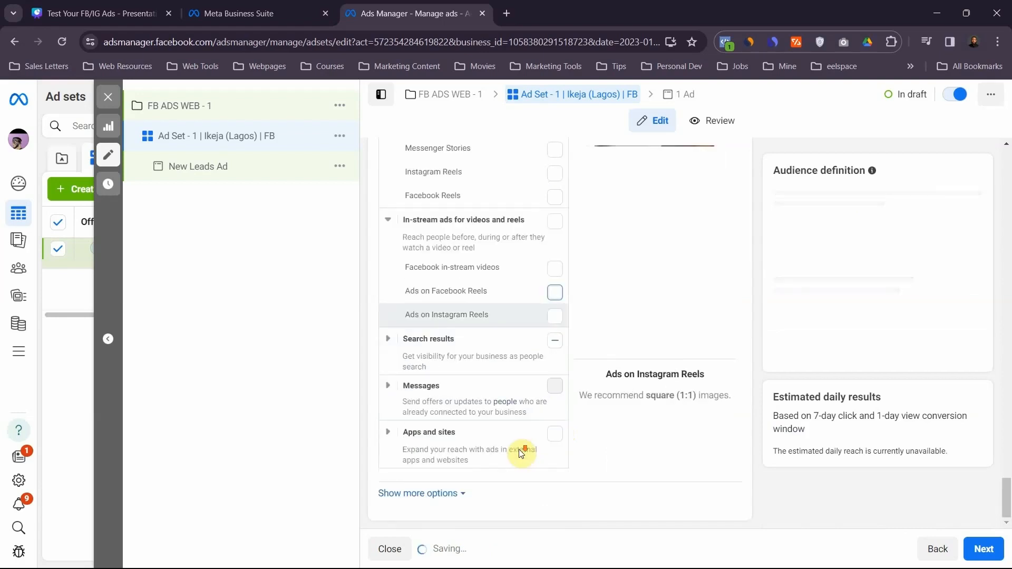
left_click(389, 349)
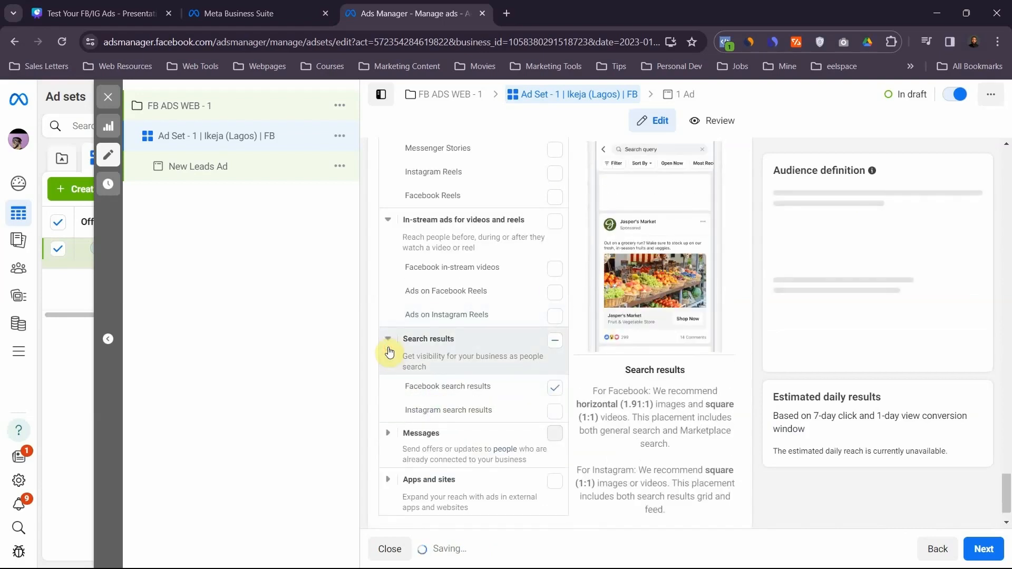
left_click(388, 434)
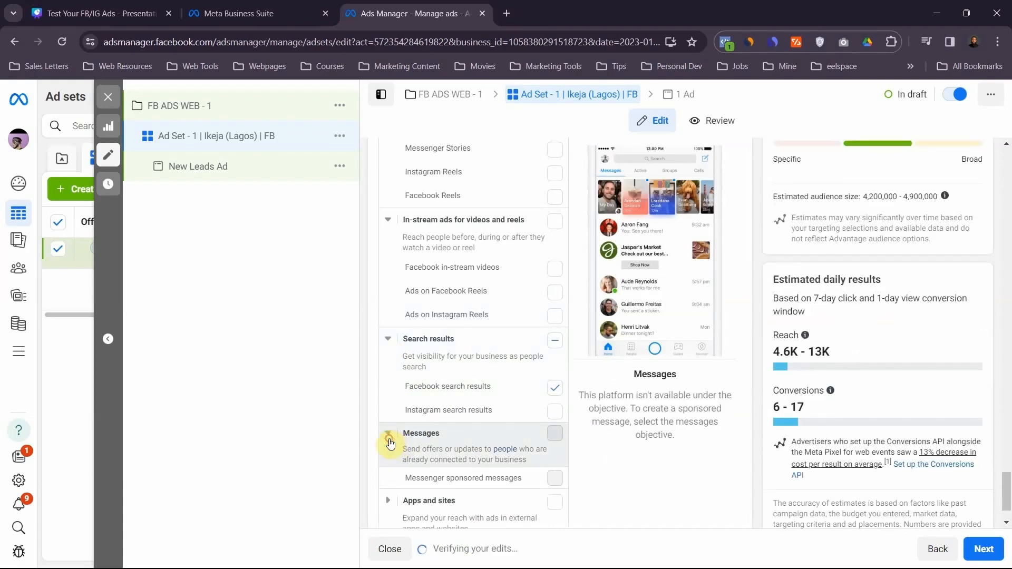
scroll(401, 453, "down", 2)
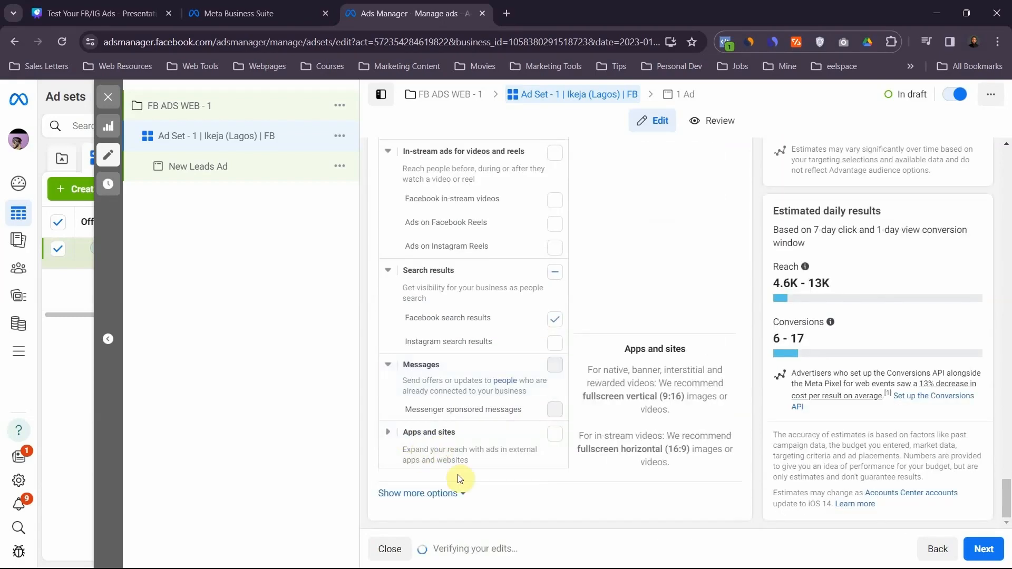
scroll(458, 475, "up", 10)
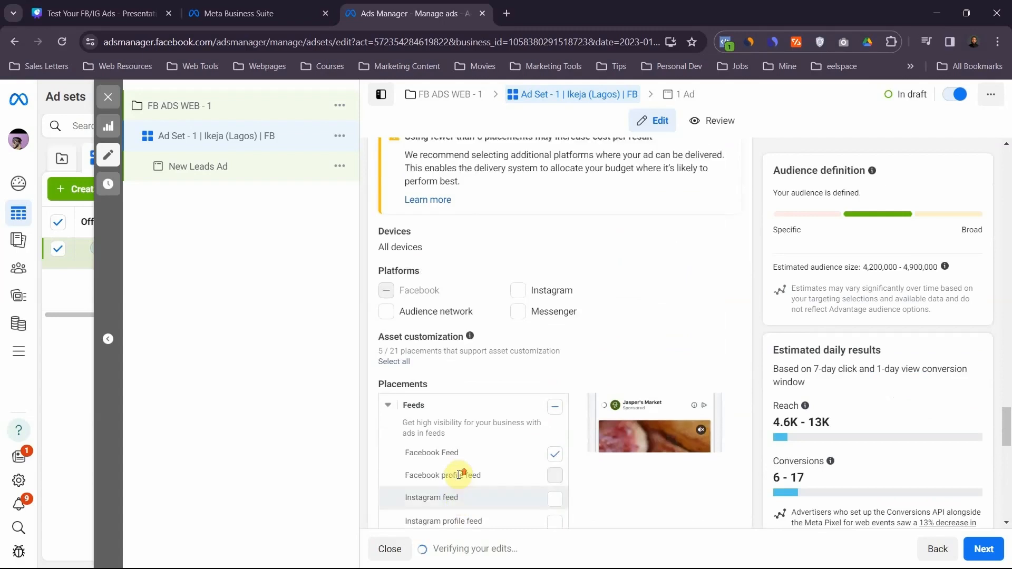
scroll(458, 474, "up", 15)
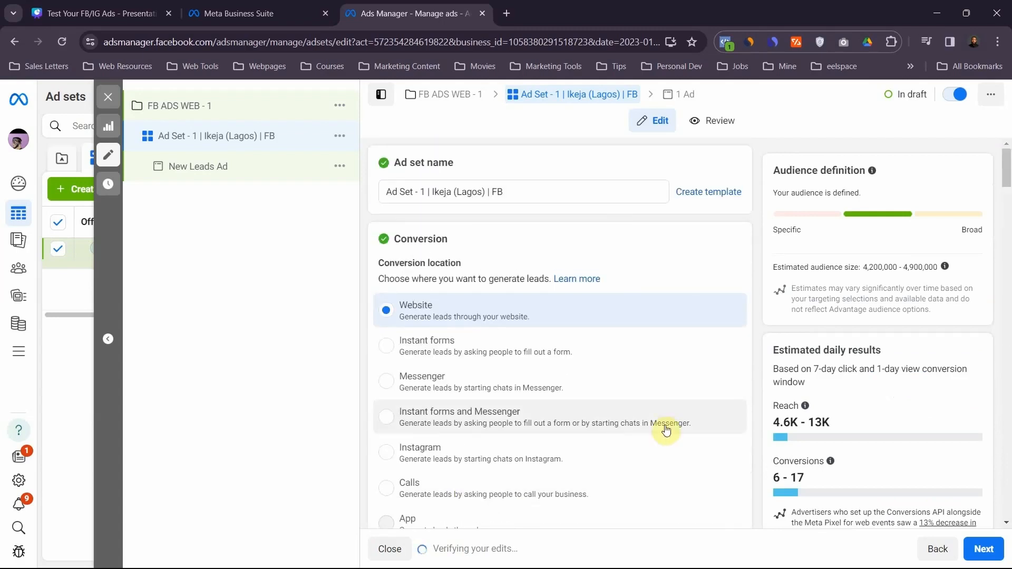
- Proceed to the ad level and rename the ad as "Ad - 1 | Image - 1"
left_click(979, 548)
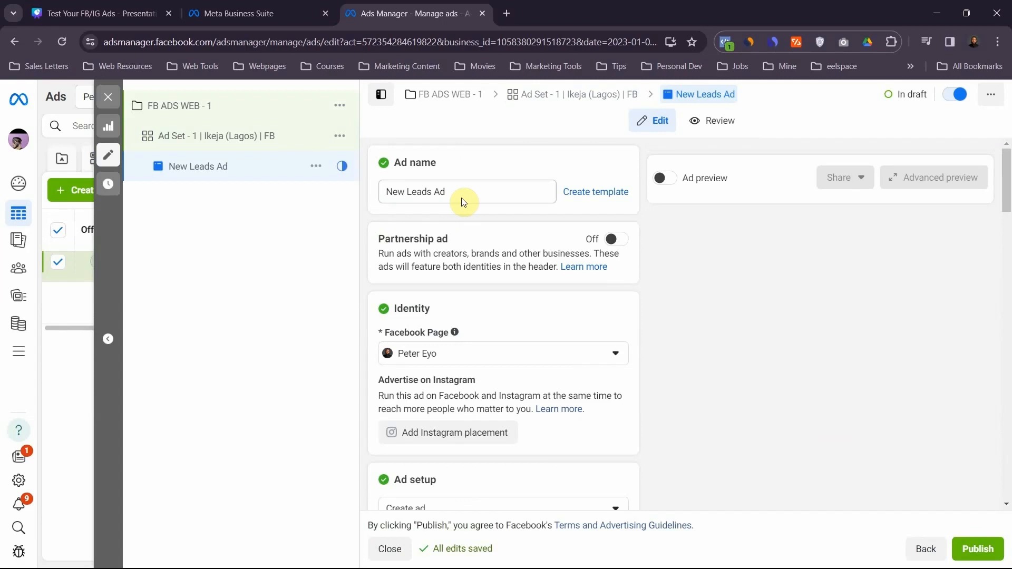
left_click(445, 192)
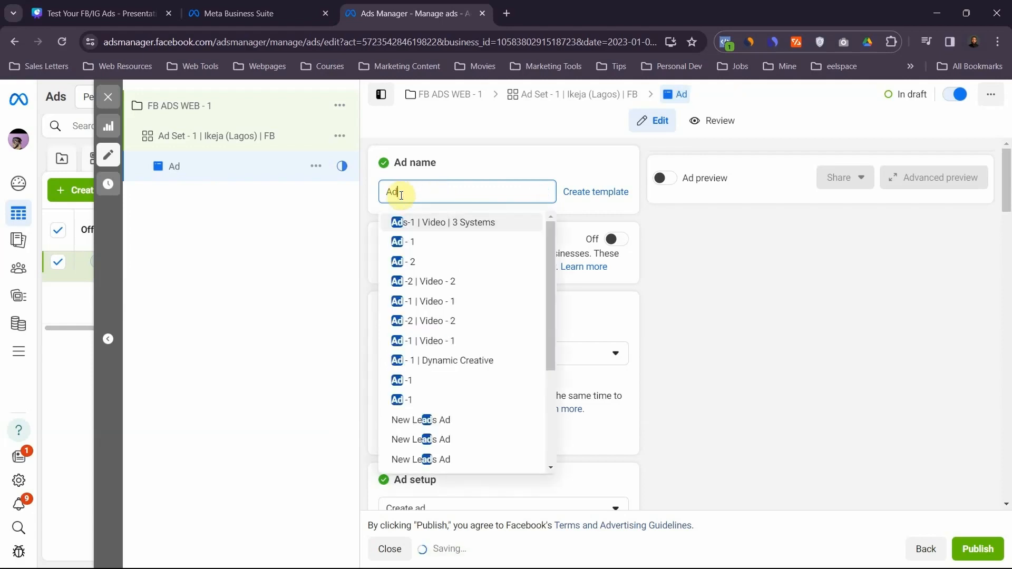
type("- 1")
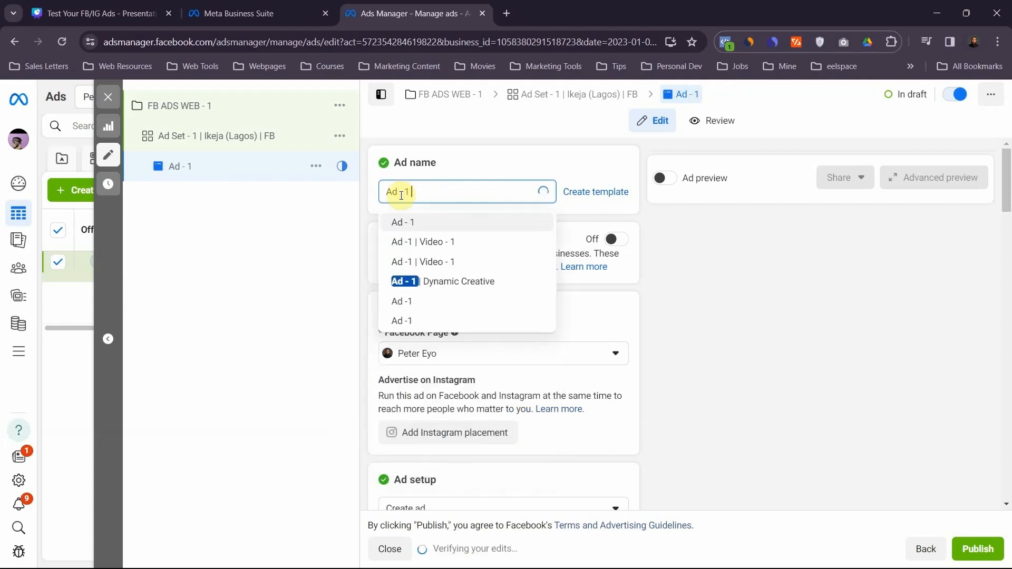
type(" |")
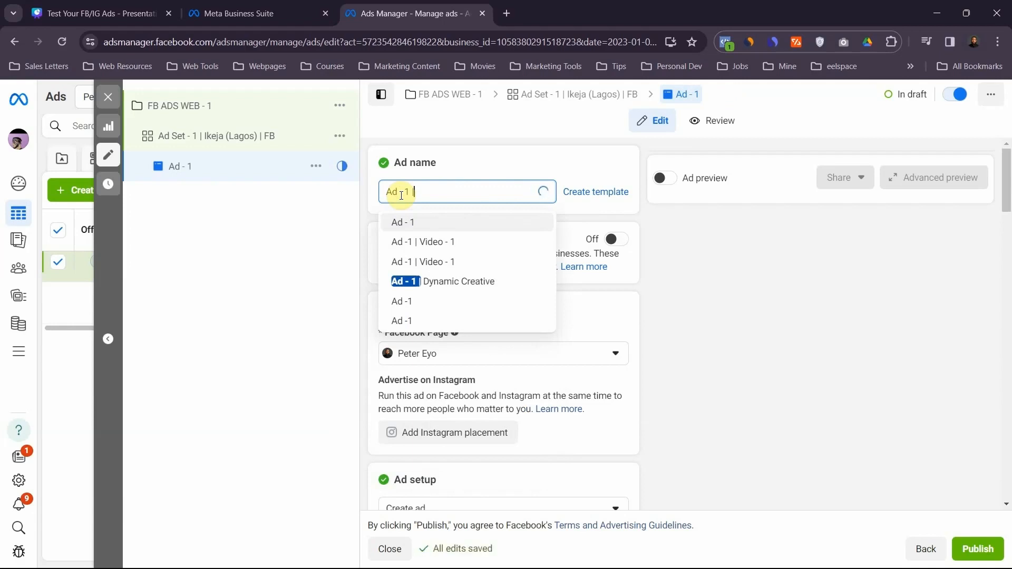
type(" Image")
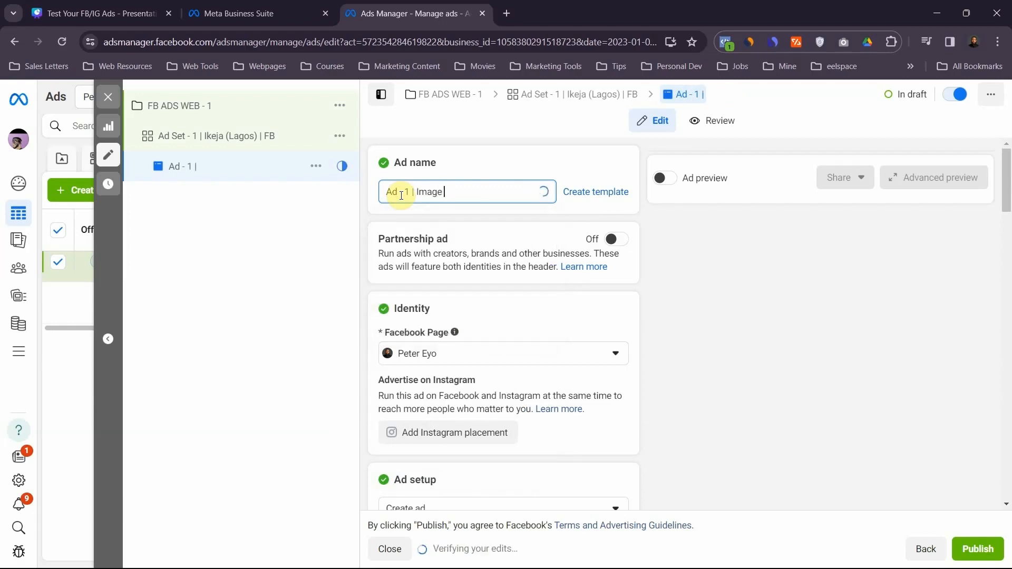
type(" - 1")
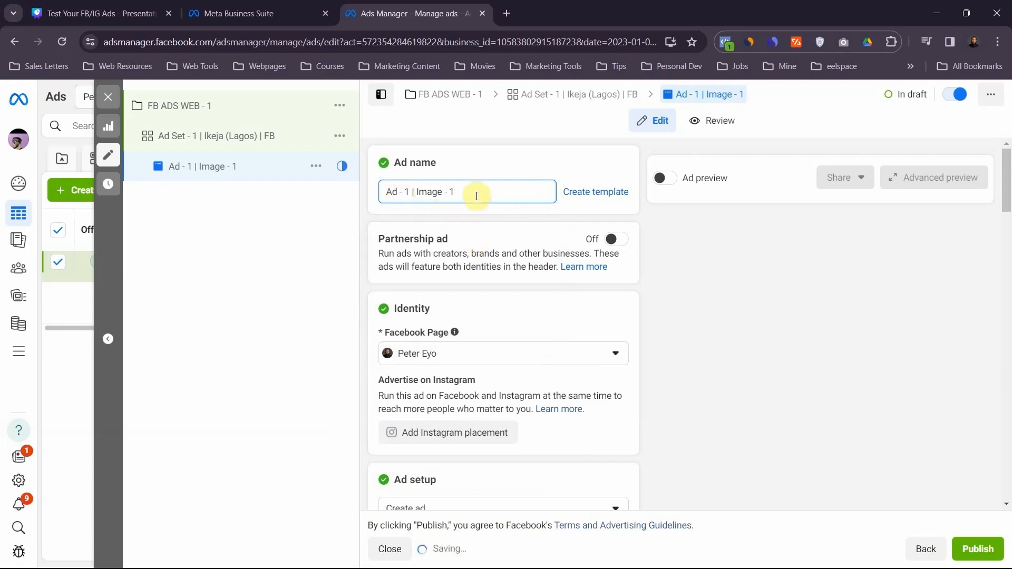
left_click(540, 221)
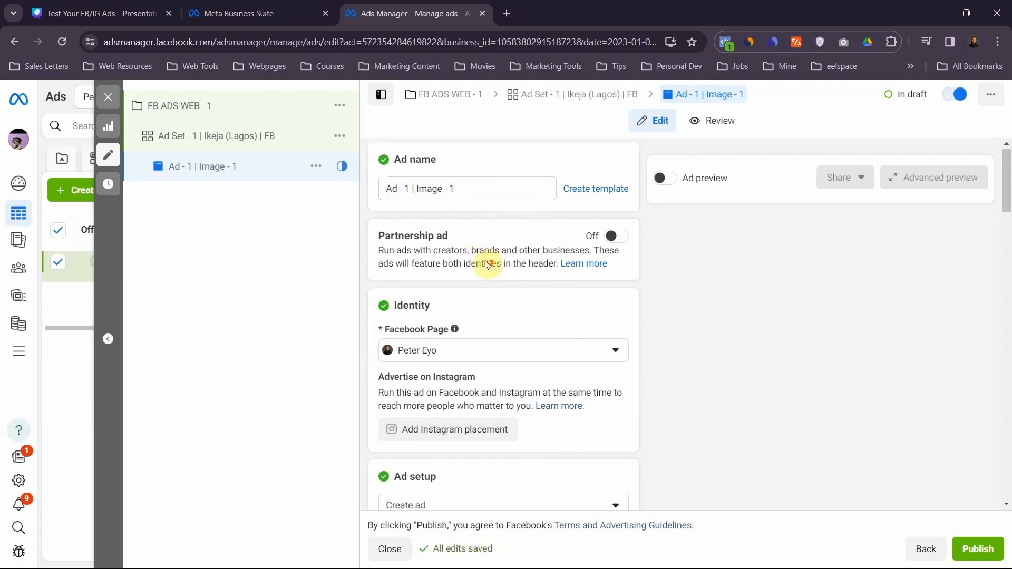
- Look through the Facebook Pages available for the ad's identity without changing the selected one
scroll(485, 260, "down", 4)
scroll(484, 261, "up", 2)
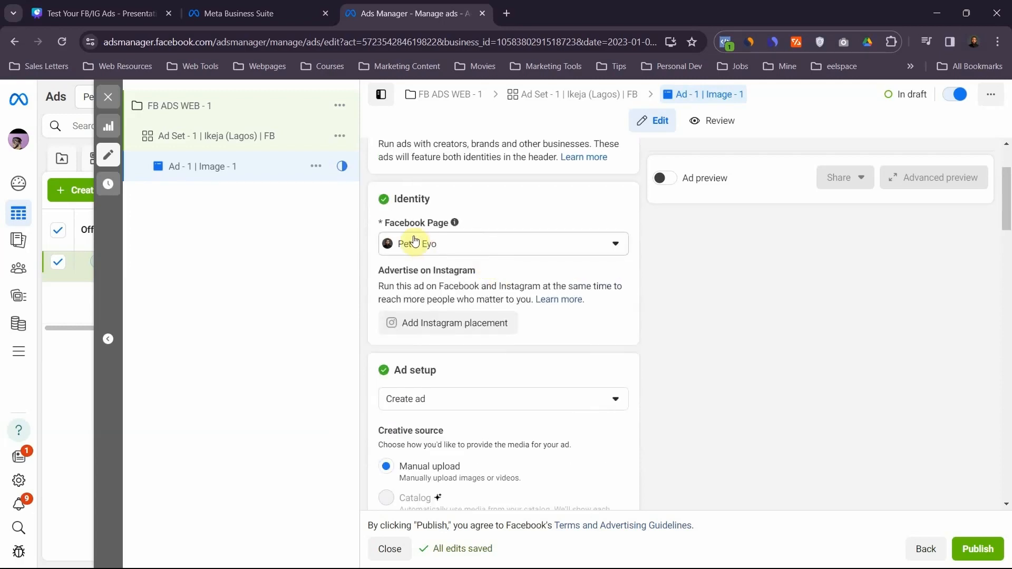
left_click(440, 245)
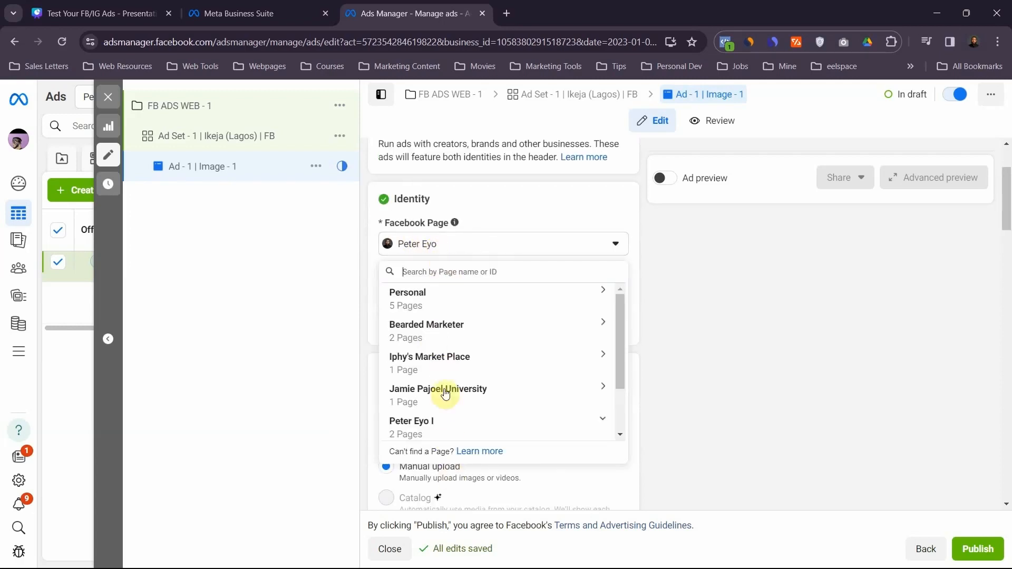
scroll(453, 366, "down", 2)
scroll(455, 371, "up", 2)
scroll(455, 369, "down", 2)
scroll(454, 370, "up", 2)
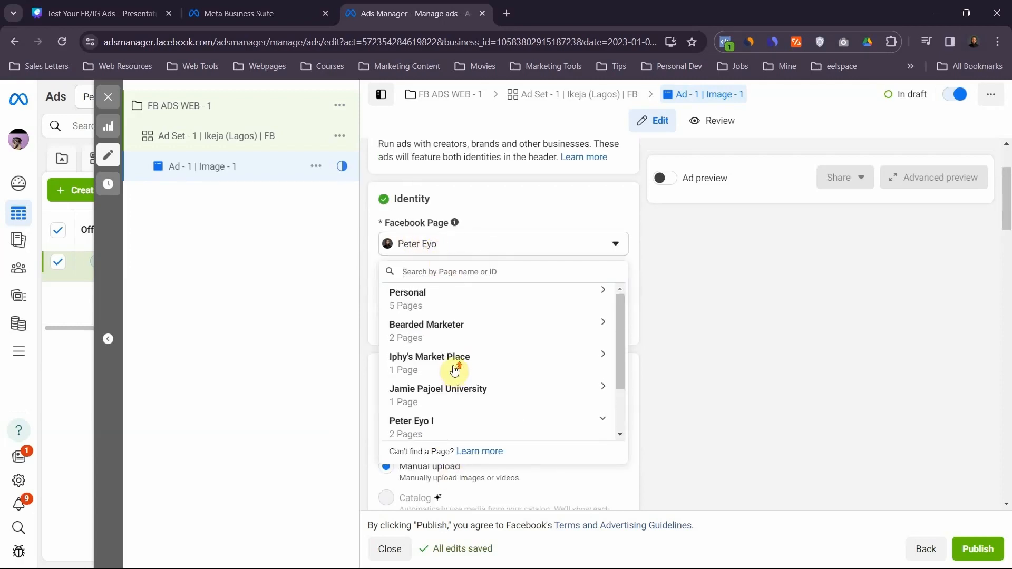
left_click(457, 206)
scroll(458, 243, "up", 2)
scroll(497, 360, "down", 5)
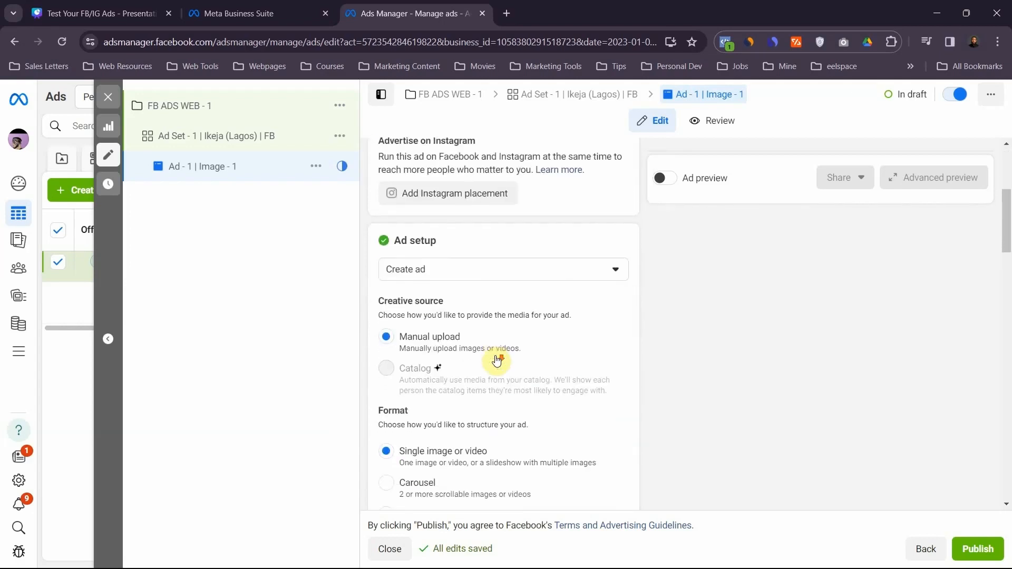
- Choose Create ad as the ad setup method
left_click(469, 232)
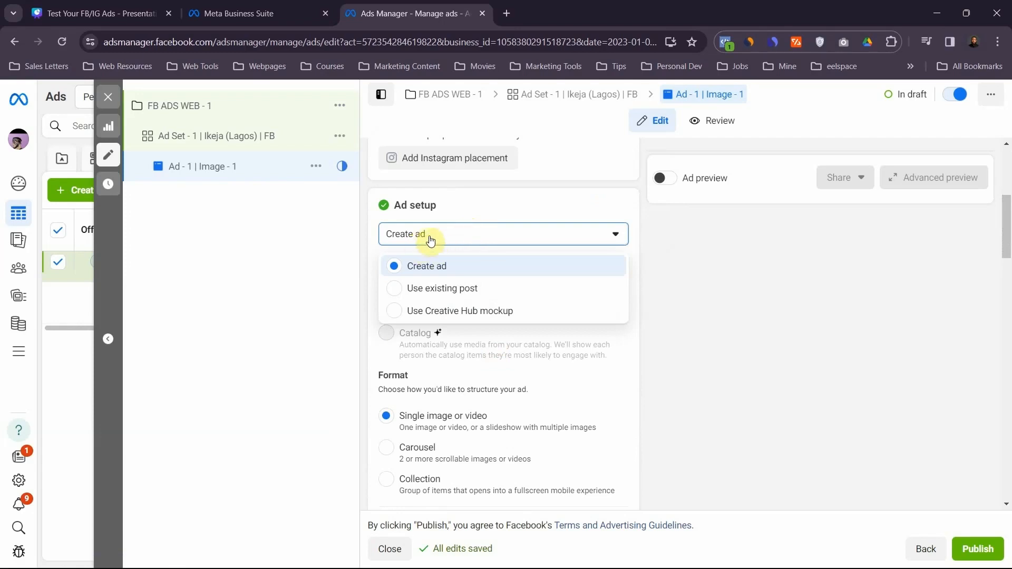
left_click(427, 273)
scroll(427, 317, "down", 3)
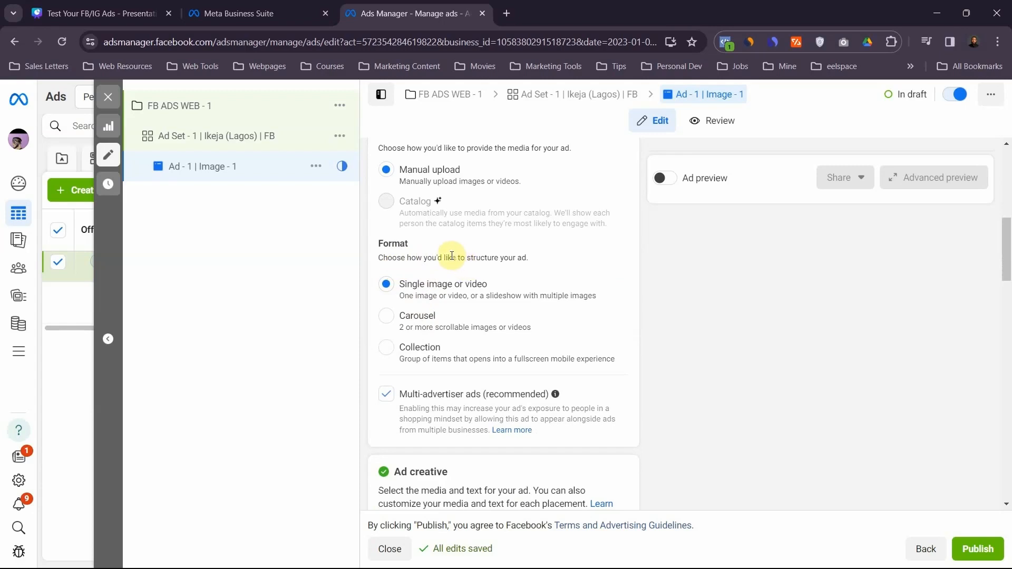
- Open the image selection for the ad creative's media
scroll(451, 255, "down", 7)
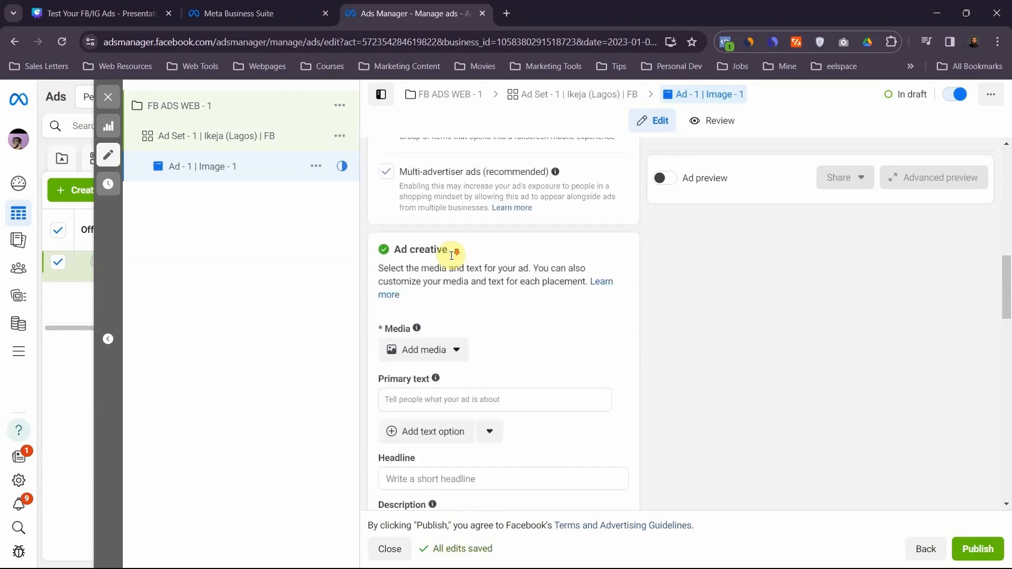
scroll(451, 255, "up", 2)
left_click(440, 266)
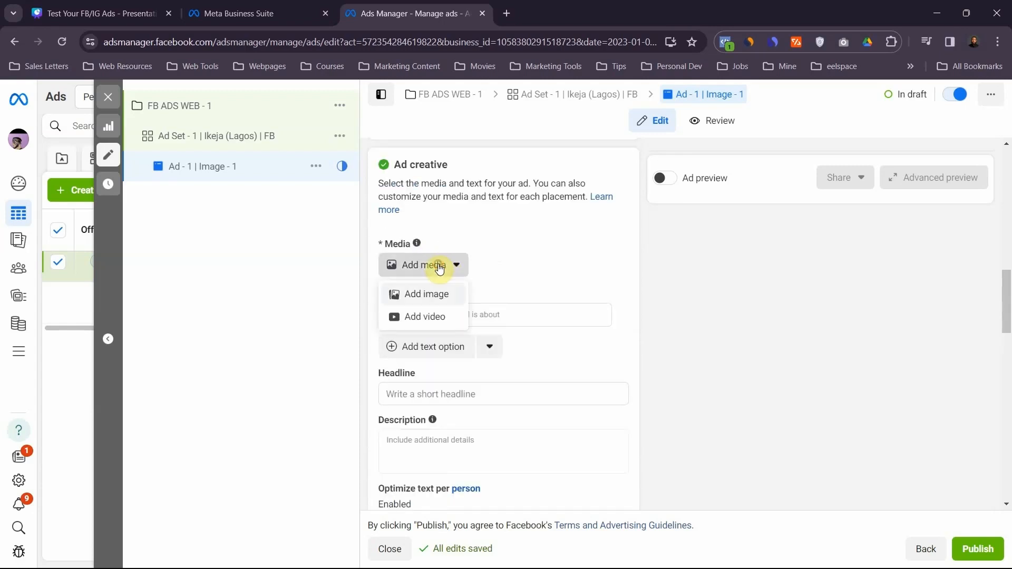
left_click(424, 297)
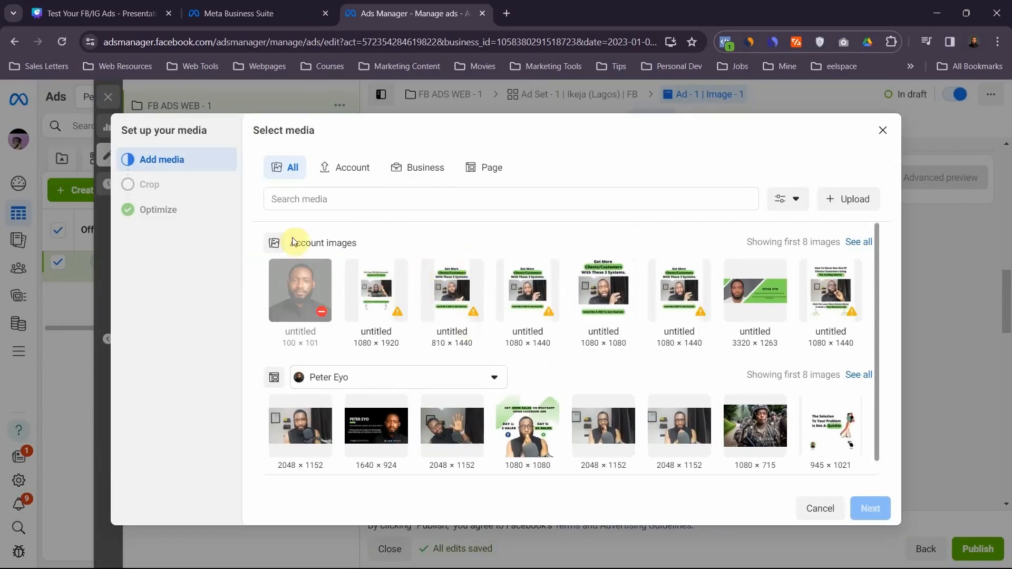
left_click(843, 198)
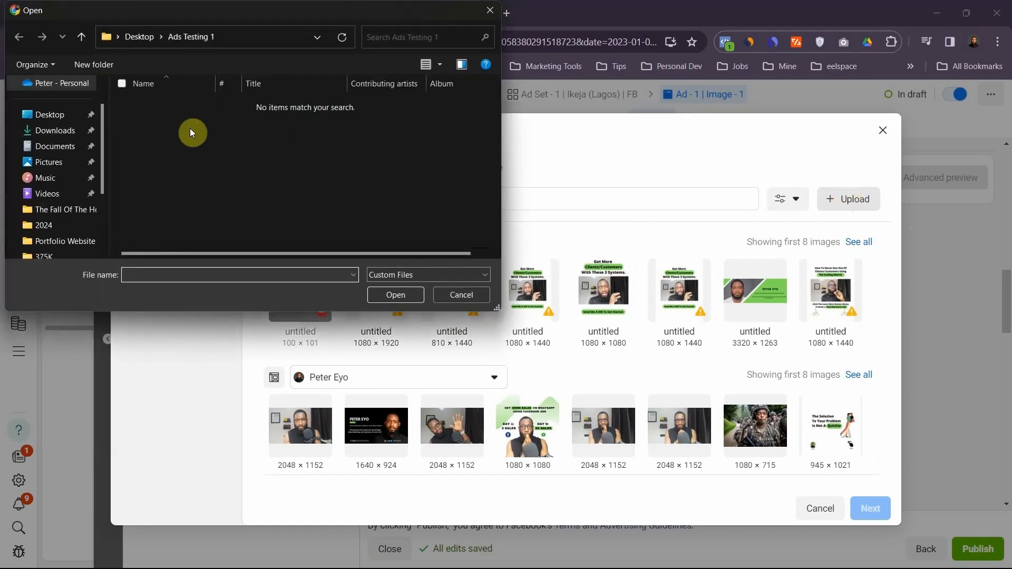
left_click(38, 113)
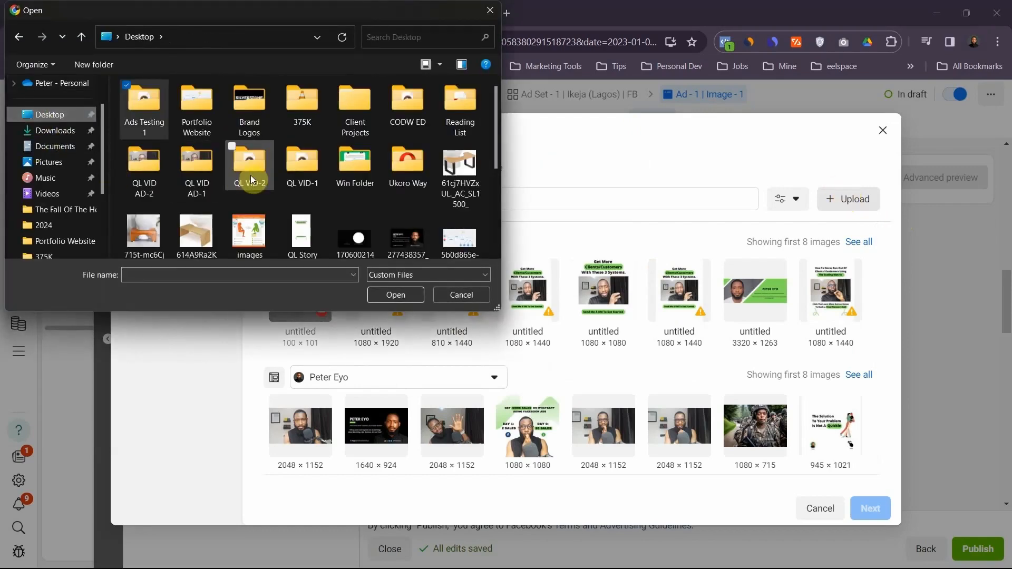
scroll(252, 179, "down", 1)
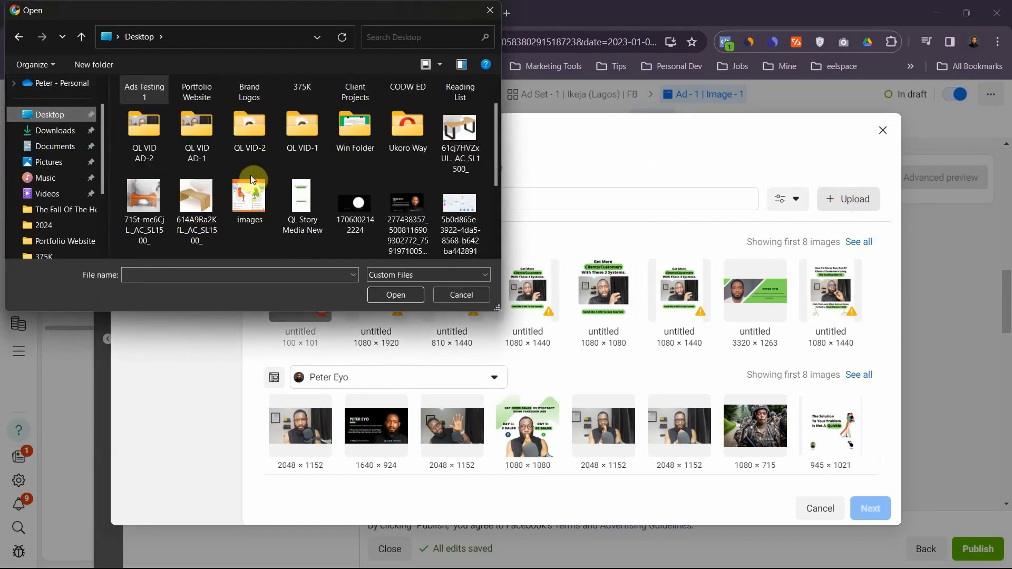
left_click(252, 206)
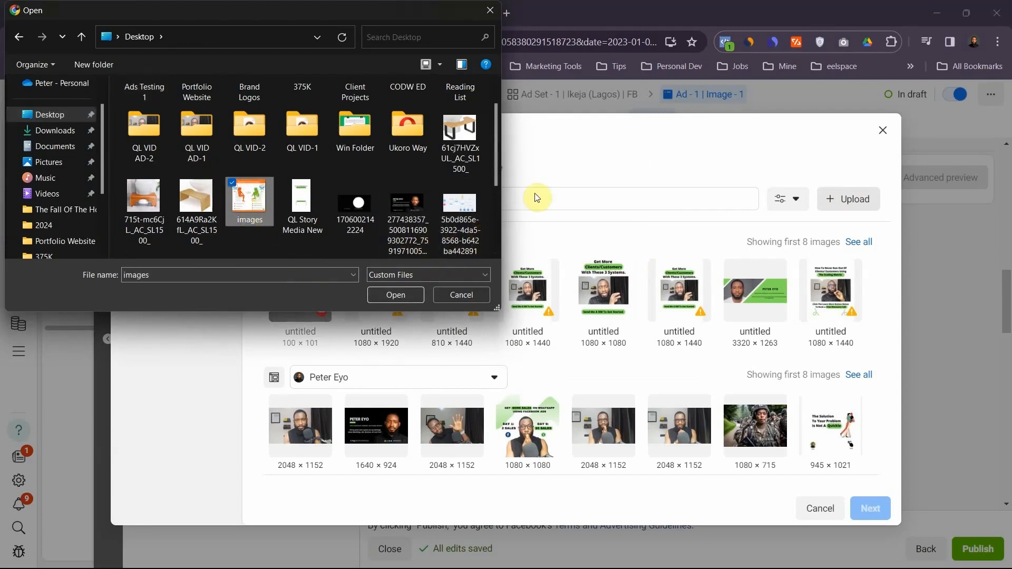
left_click(628, 231)
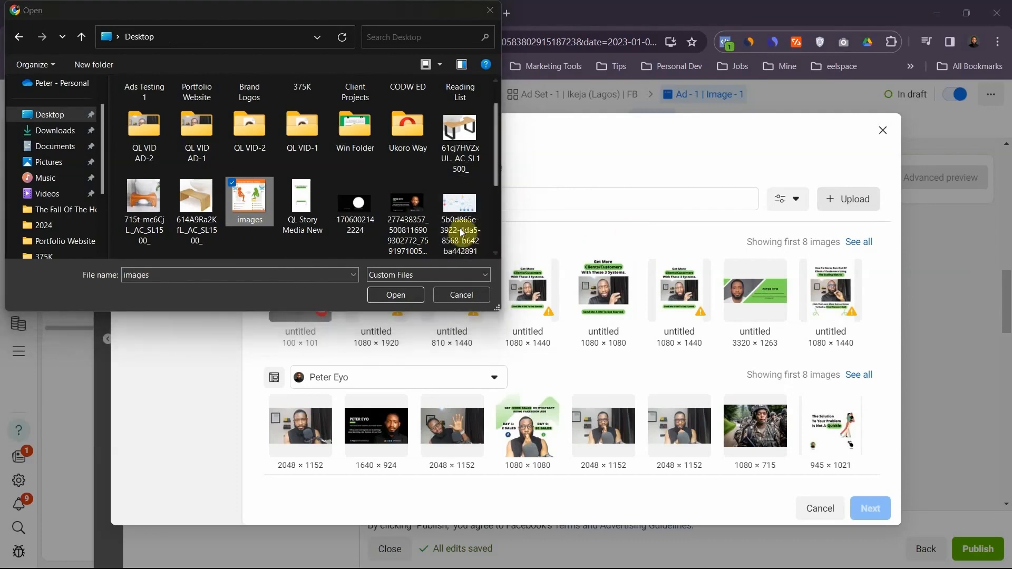
left_click(458, 292)
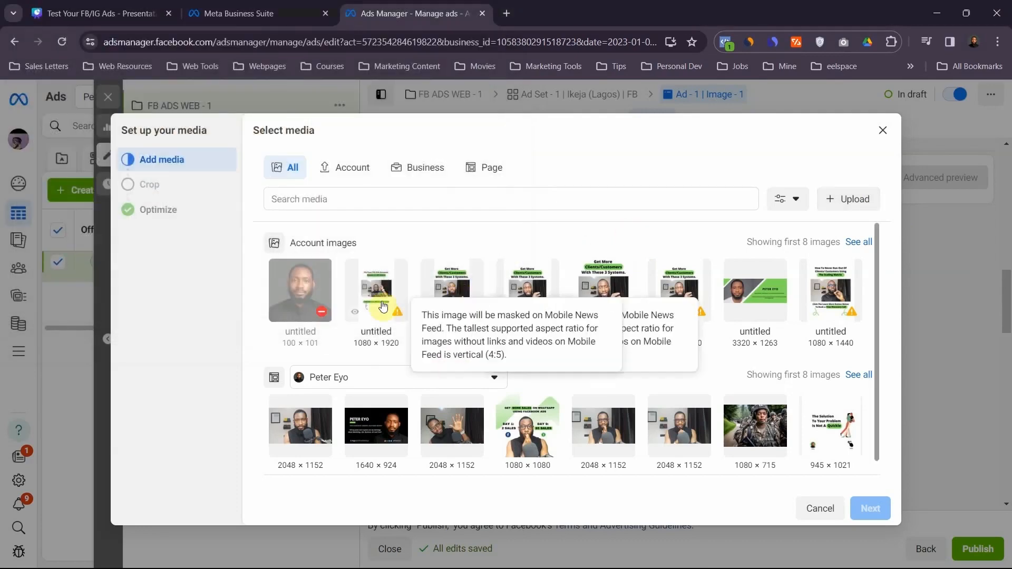
- Add the 1080 × 1920 account image to the ad, accepting the suggested placement crops and all Advantage+ creative optimizations
left_click(376, 293)
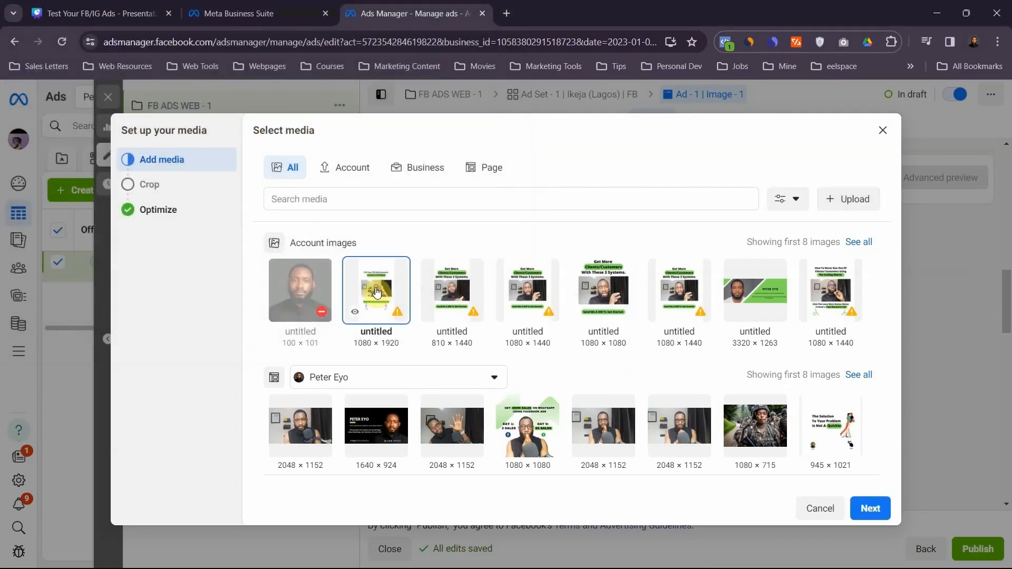
left_click(870, 507)
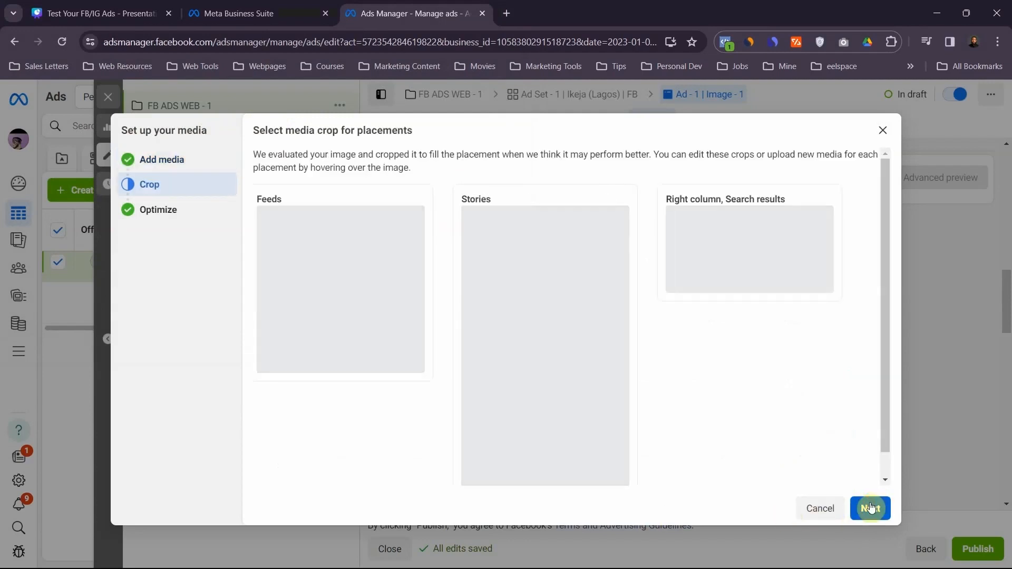
left_click(871, 507)
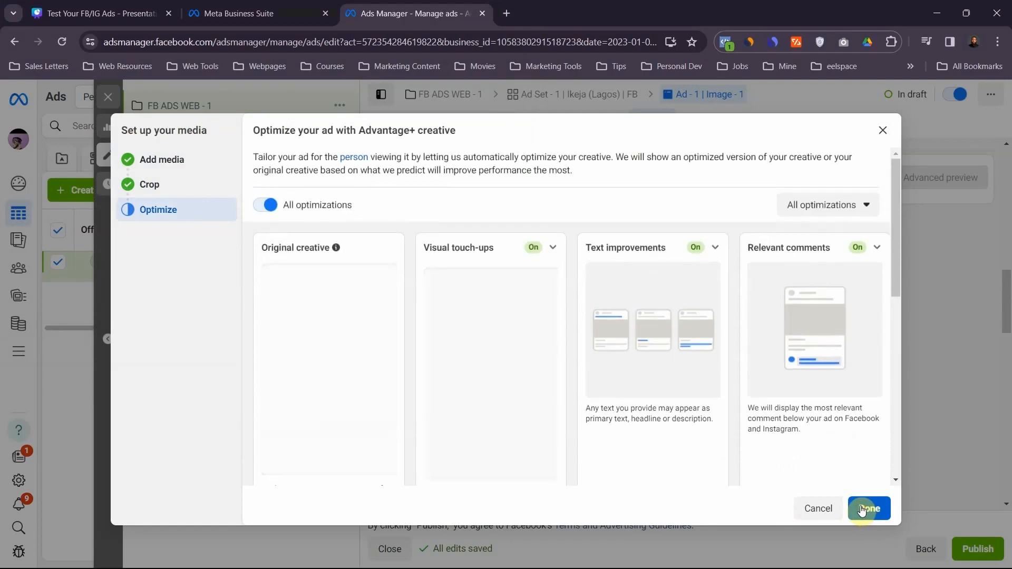
left_click(861, 508)
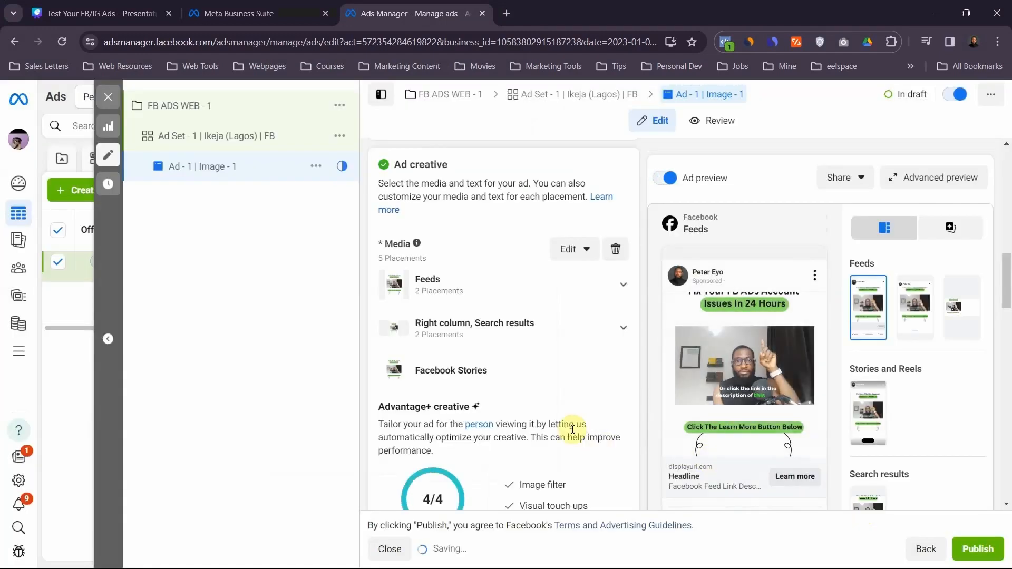
- Enter the primary text "How I sold 100 Shoes In One Week Using FB Ads" and collapse the text variations
scroll(571, 354, "down", 3)
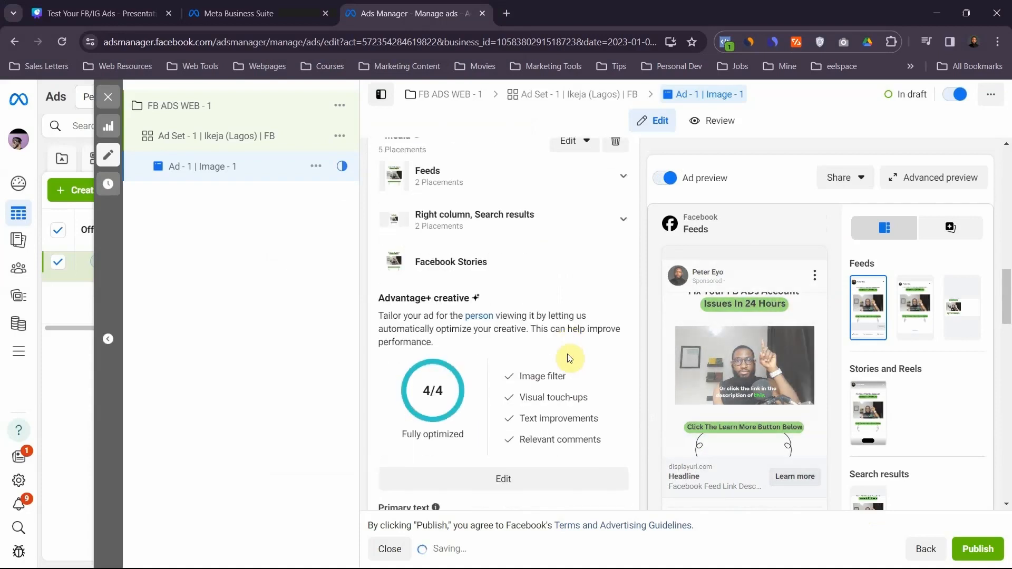
scroll(571, 354, "down", 3)
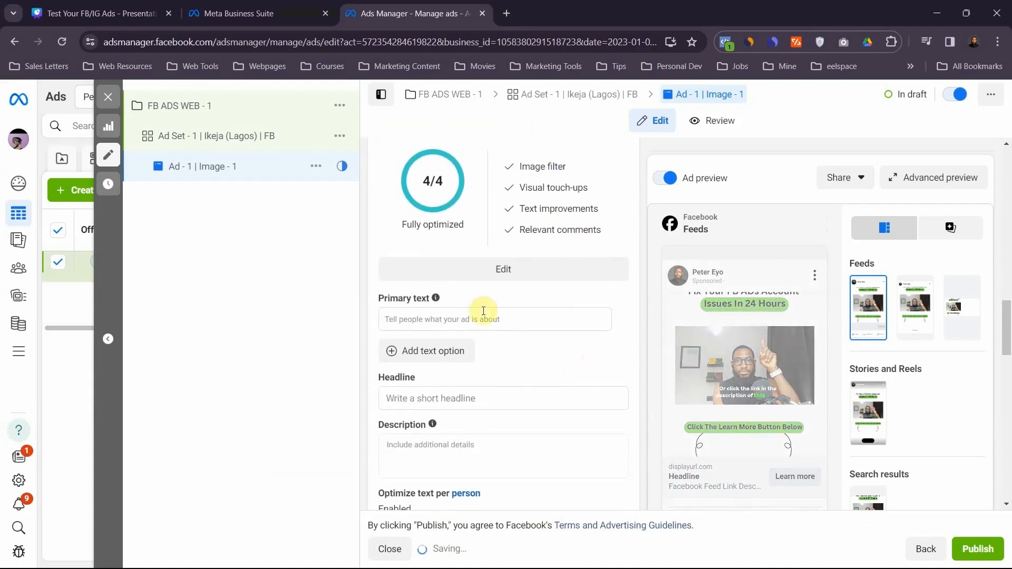
scroll(479, 309, "down", 1)
left_click(417, 249)
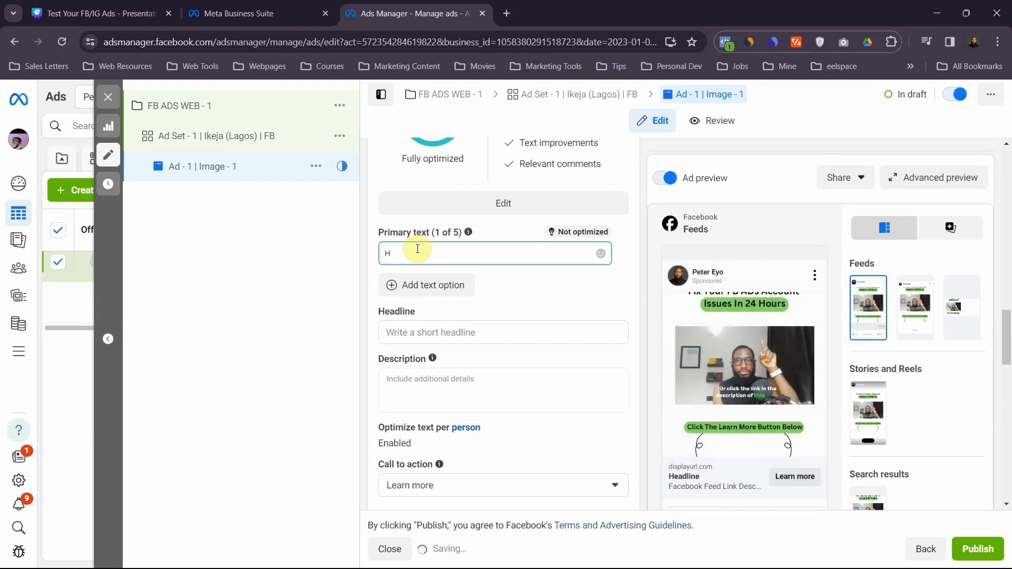
type("pw")
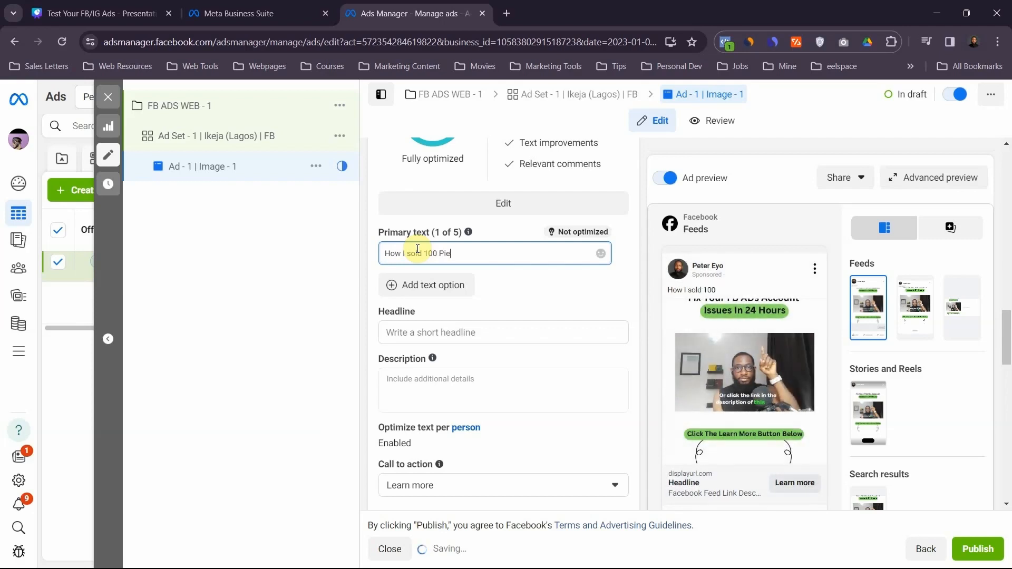
type("w")
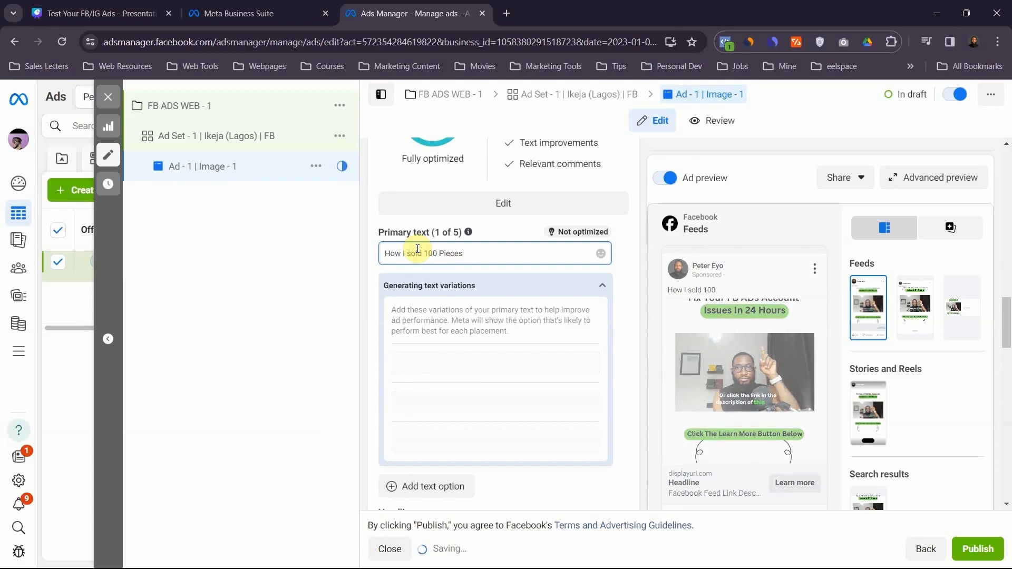
key("BackSpace")
key("BackSpace")
key("BackSpace")
key("BackSpace")
key("BackSpace")
key("BackSpace")
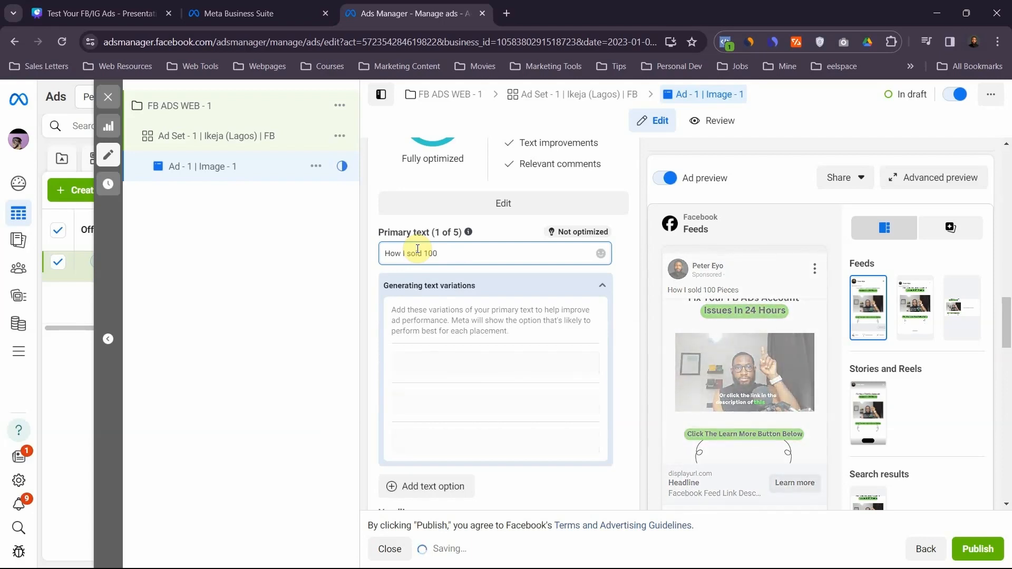
type("Shoes")
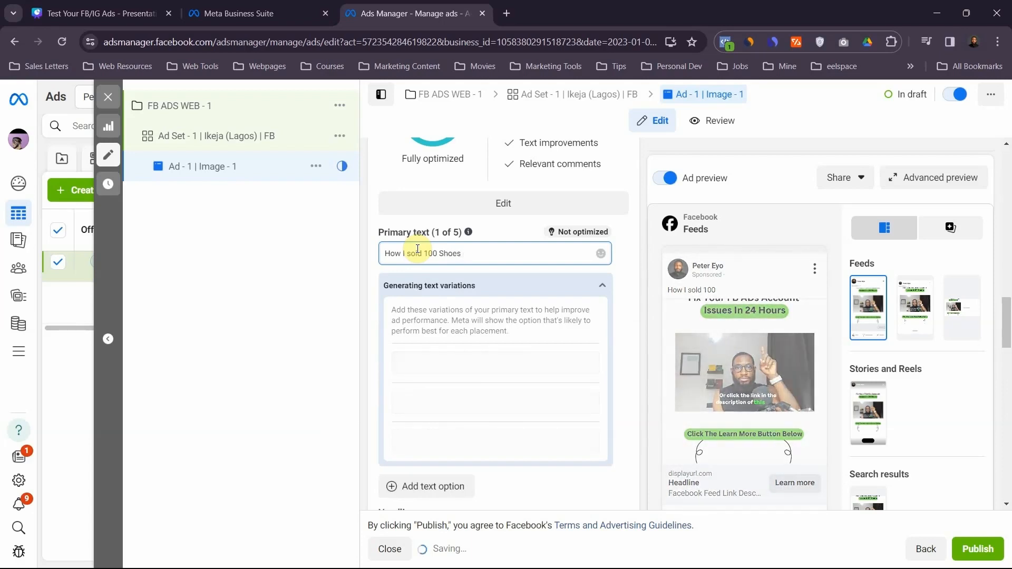
type(" In One ")
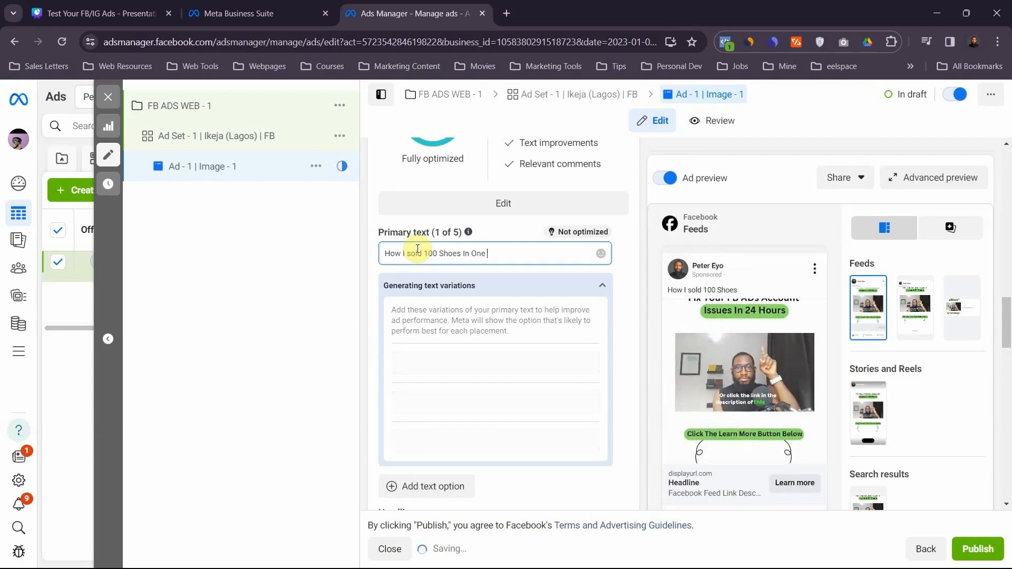
type("Wee")
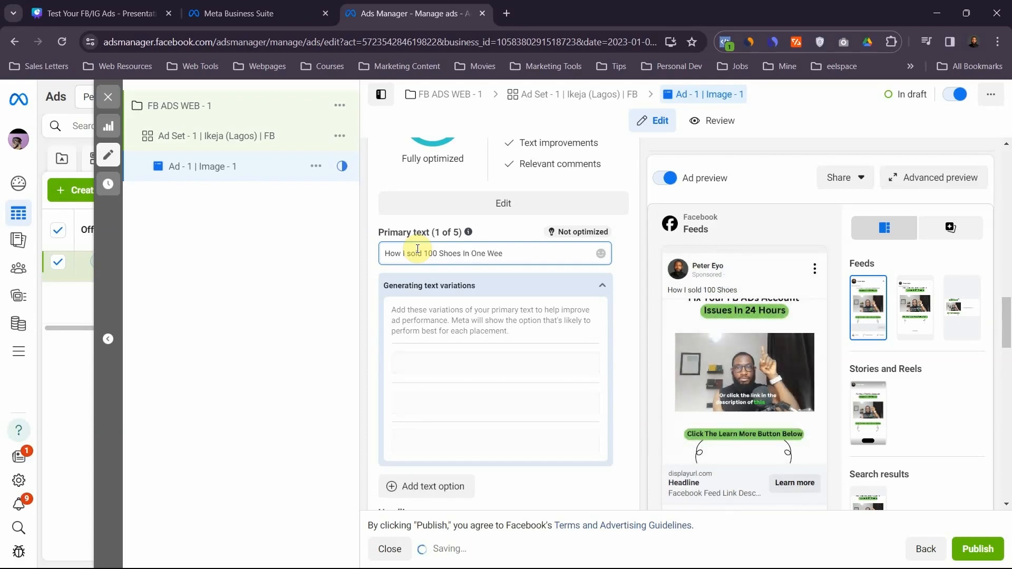
type("k Using")
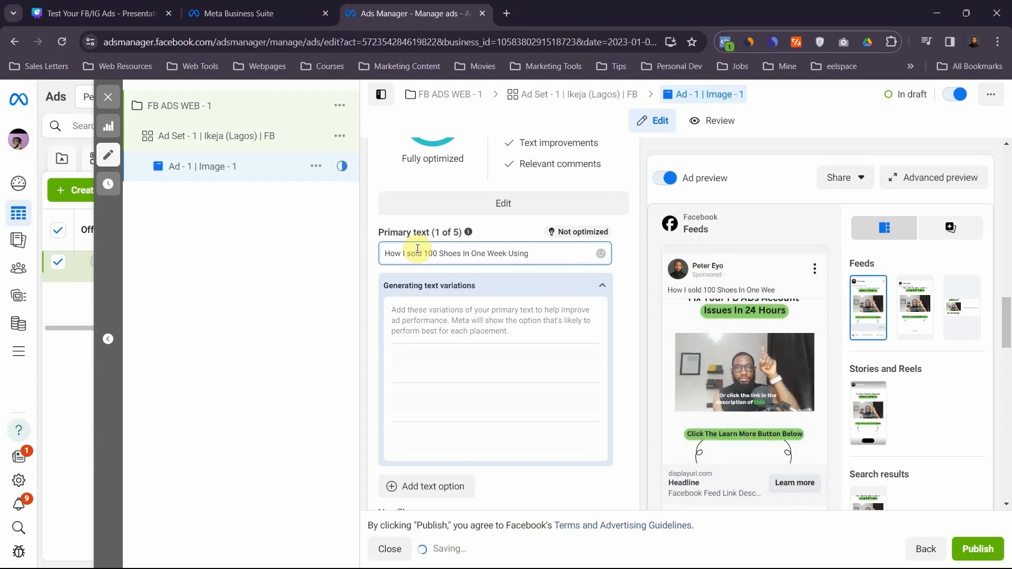
type(" FB")
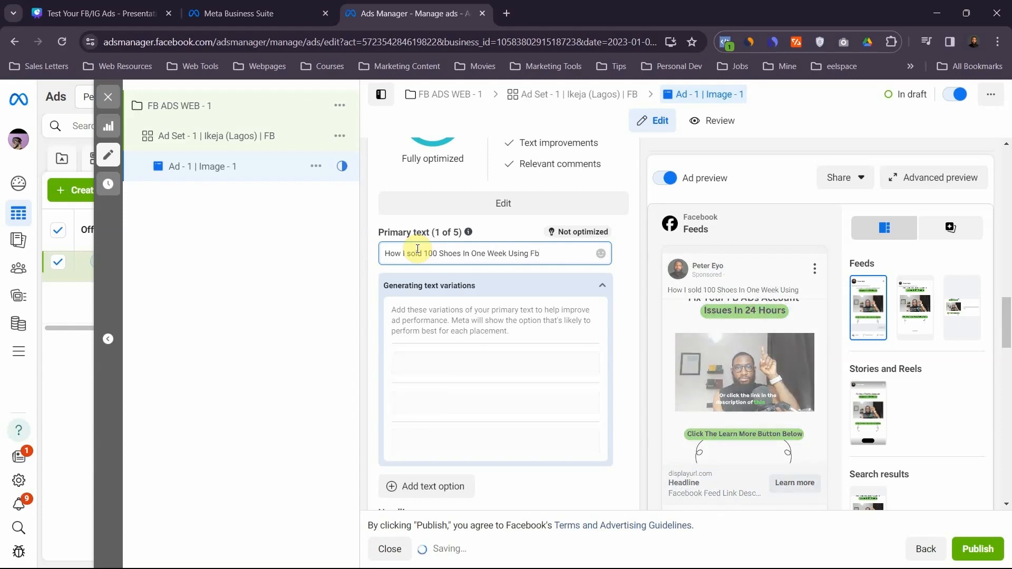
type(" Ads")
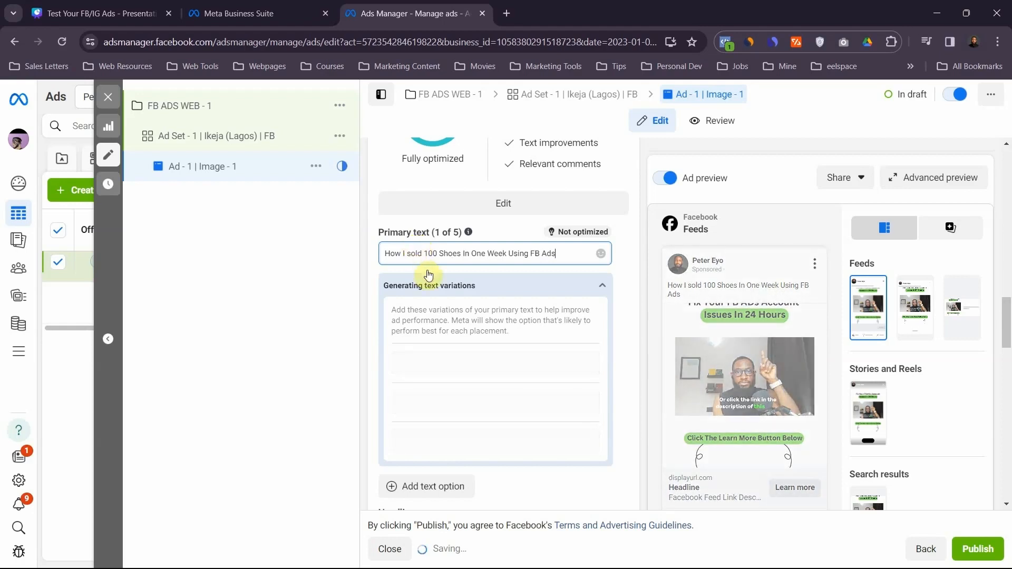
left_click(628, 310)
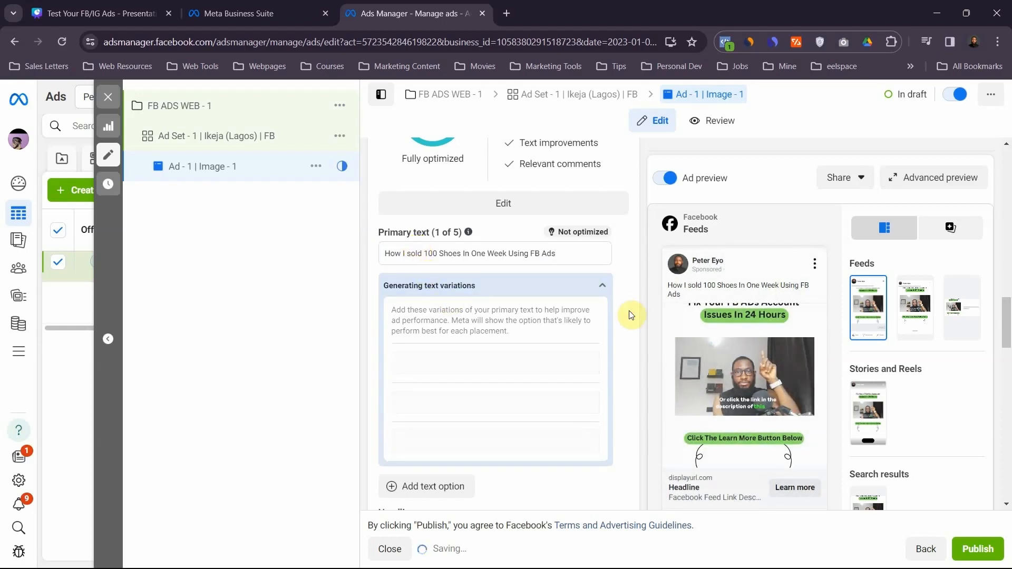
left_click(602, 284)
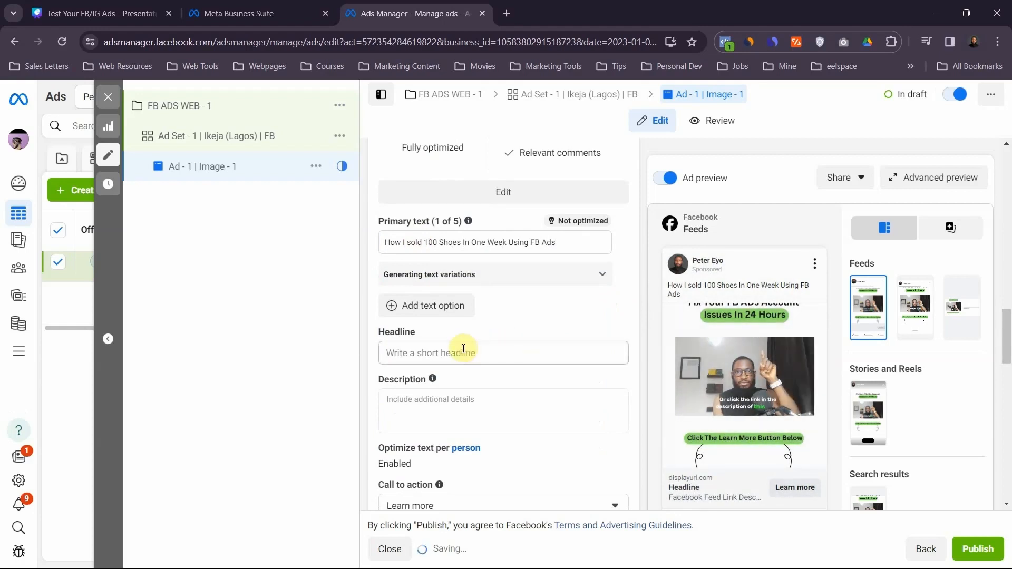
- Enter "Sell 100 Shoes In 1 WEEK" as the ad's headline
left_click(438, 351)
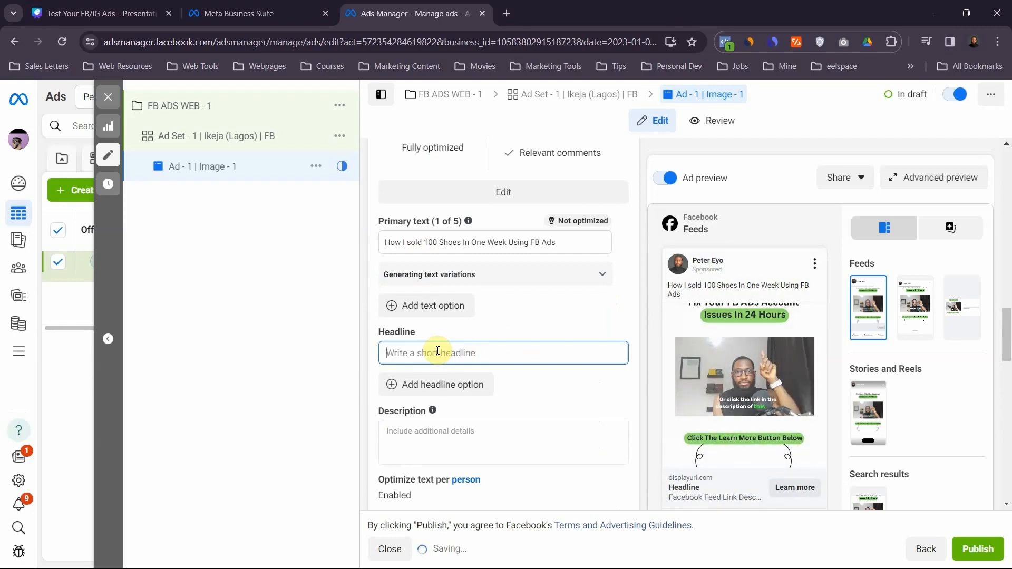
type("Sell ")
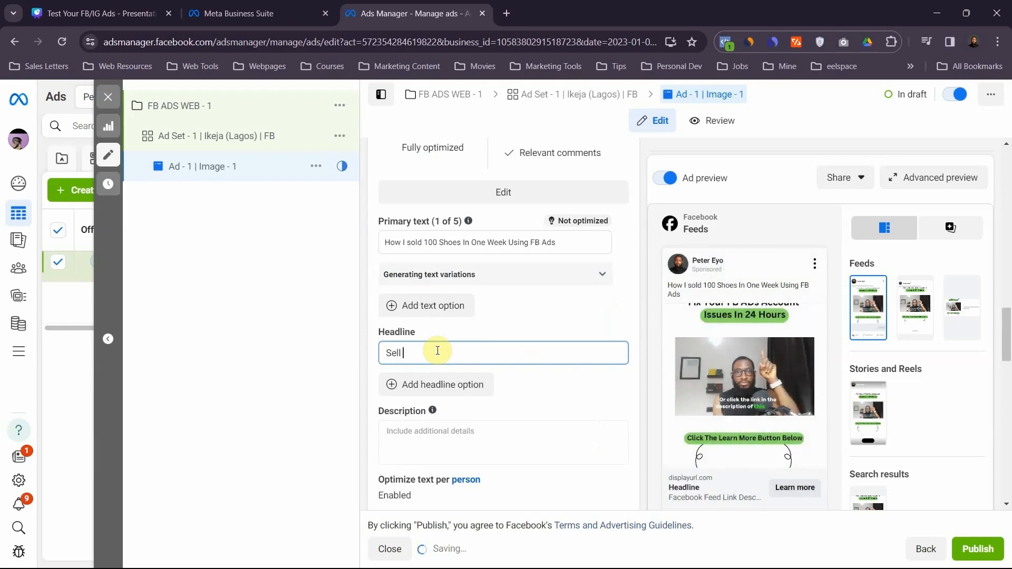
type("100")
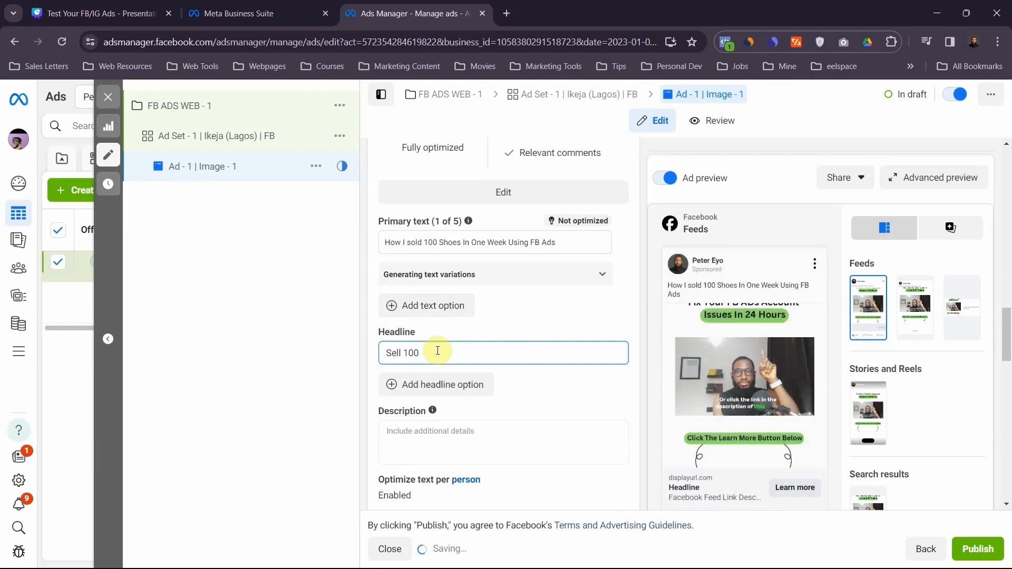
type(" Shoes")
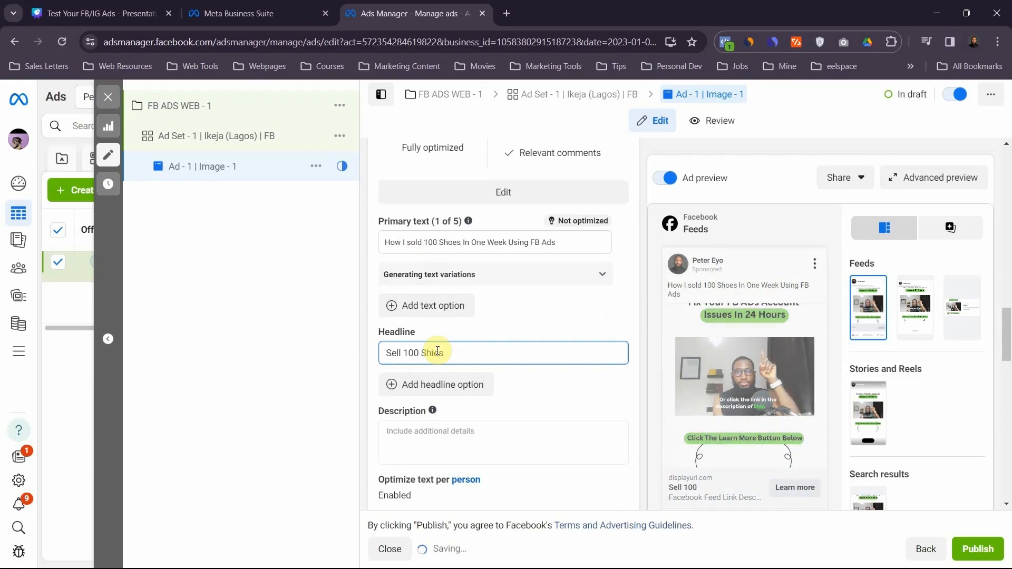
key("BackSpace")
key("BackSpace")
key("BackSpace")
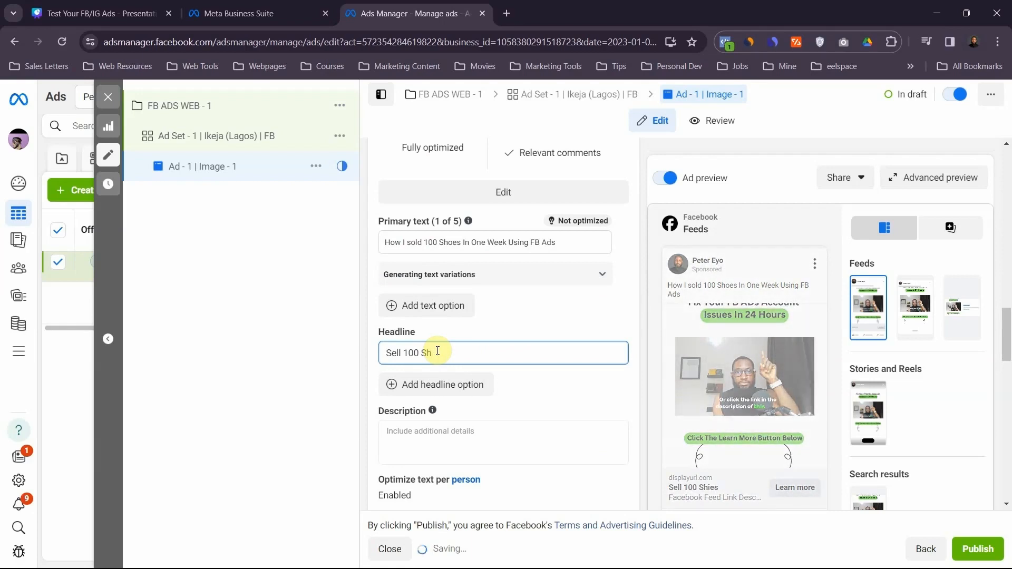
type("oes")
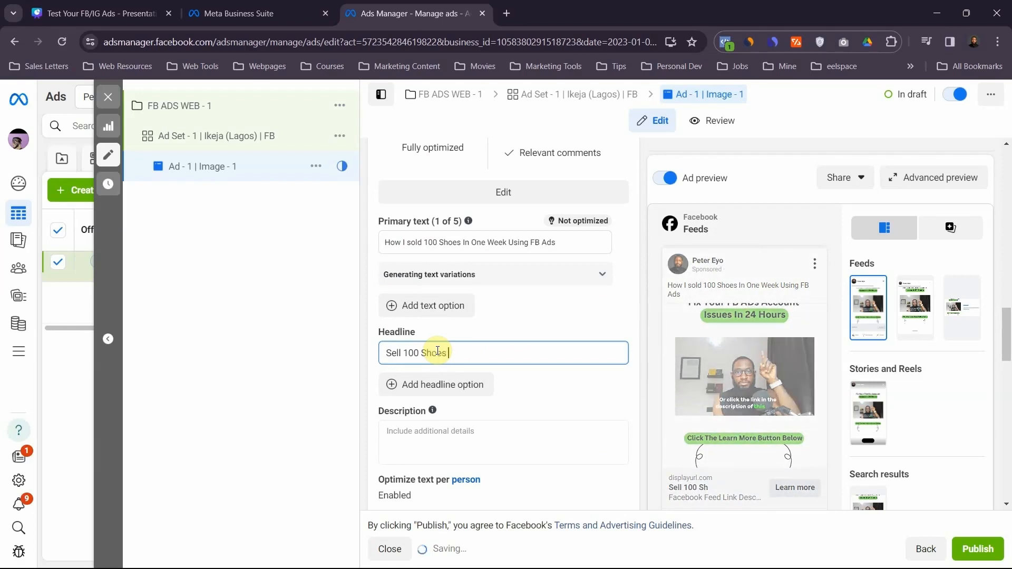
type(" In 1")
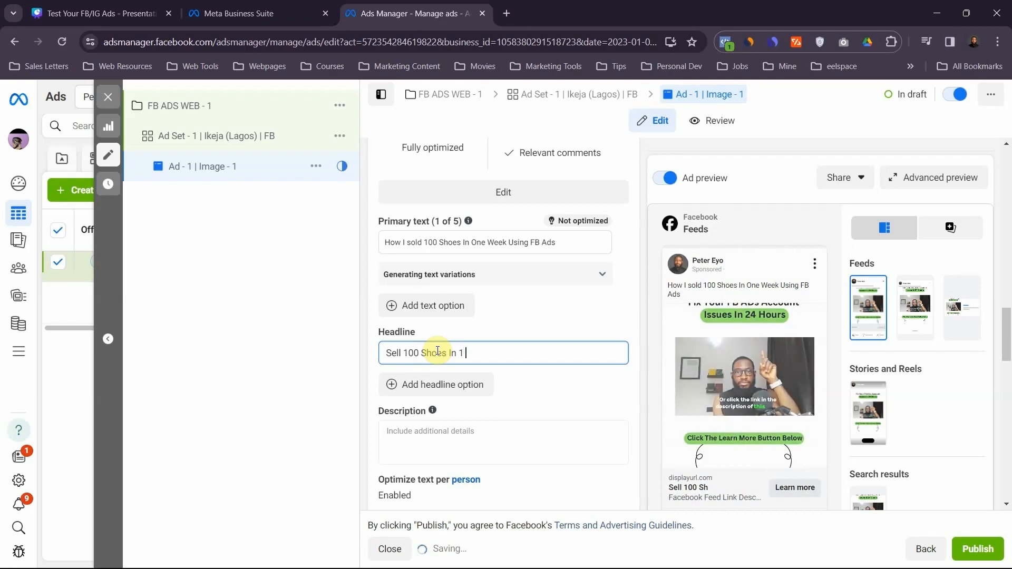
type(" WEEK")
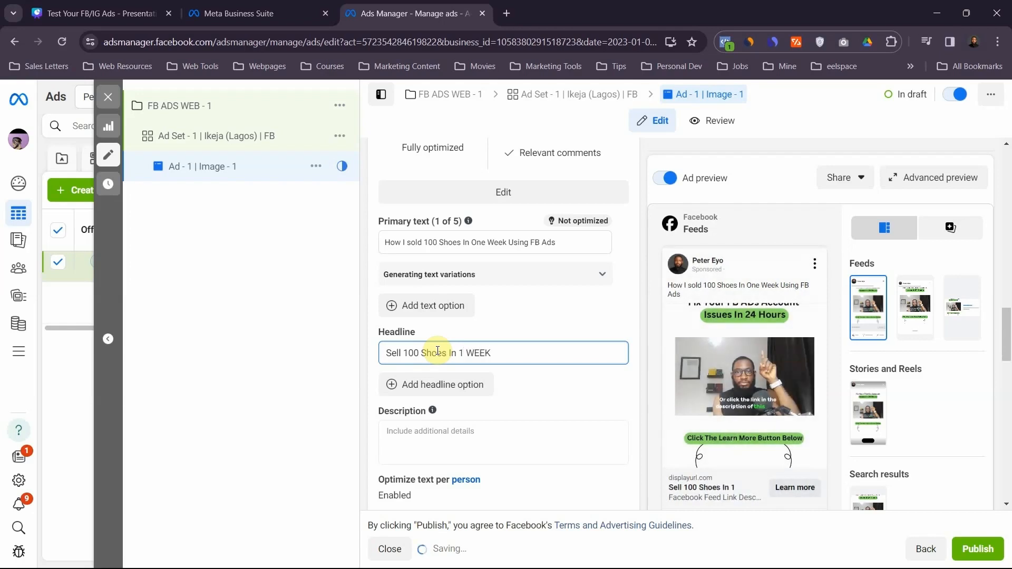
- Correct the ad's headline to read "Sell 100 Shoes In 1 Week"
key("BackSpace")
key("BackSpace")
key("BackSpace")
key("BackSpace")
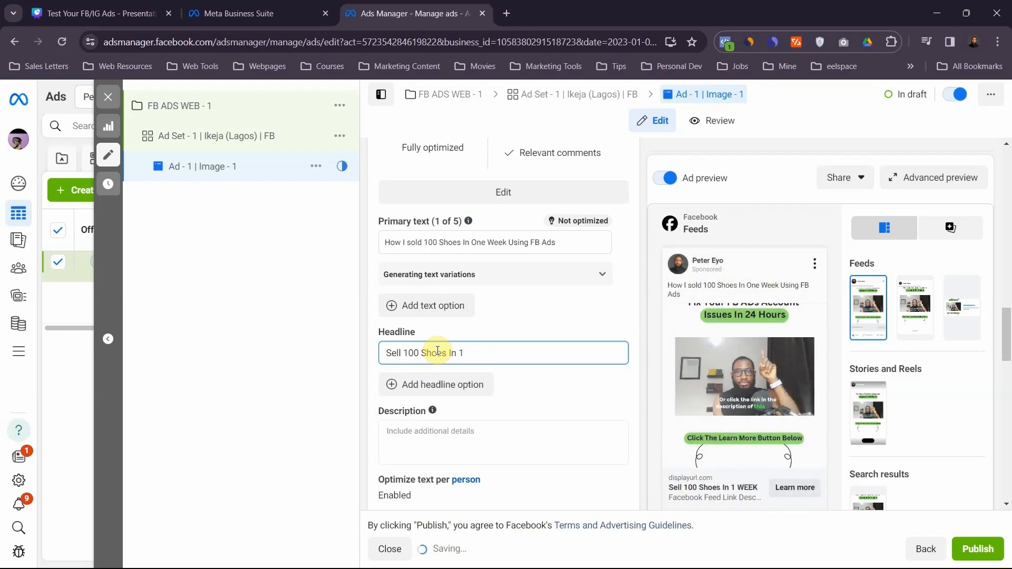
type("Week")
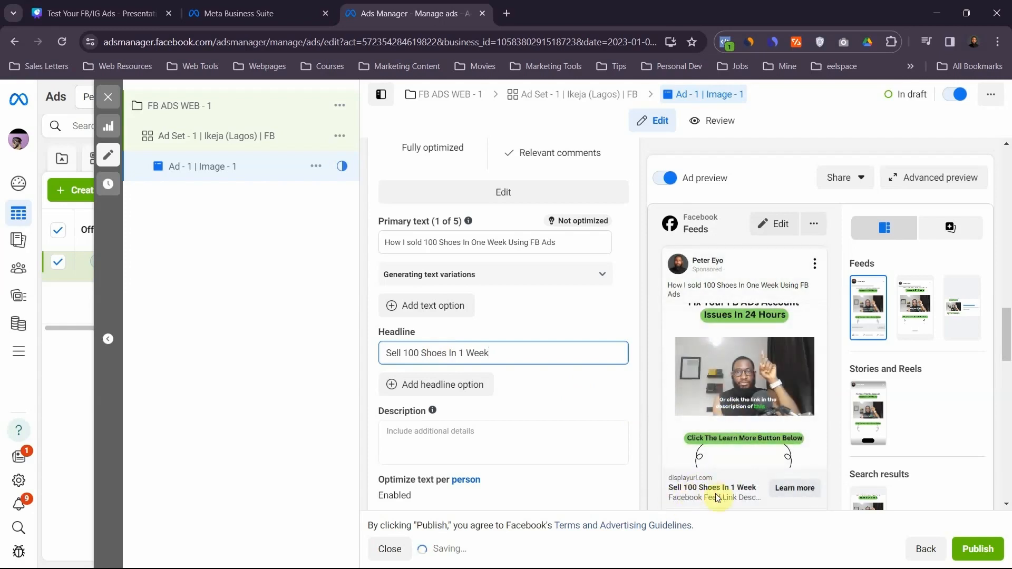
- Choose "Learn more" as the ad's call to action
scroll(609, 425, "down", 2)
scroll(493, 324, "down", 2)
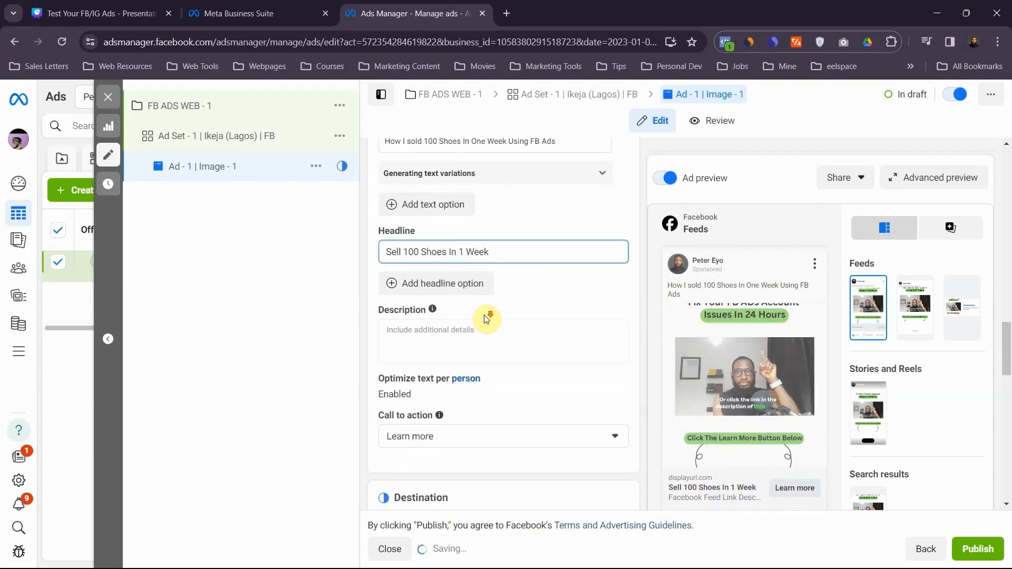
left_click(443, 378)
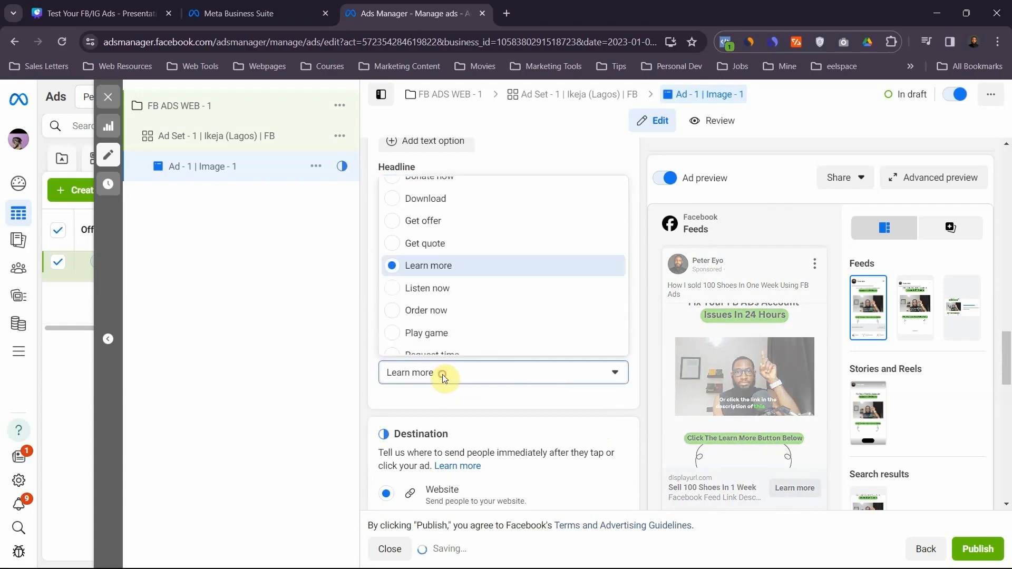
left_click(431, 266)
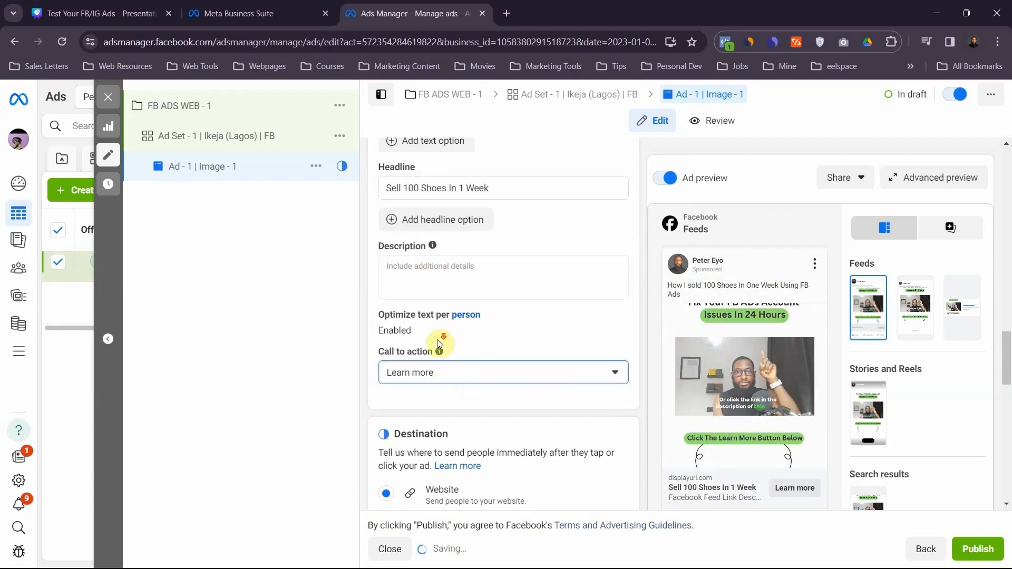
scroll(440, 333, "down", 3)
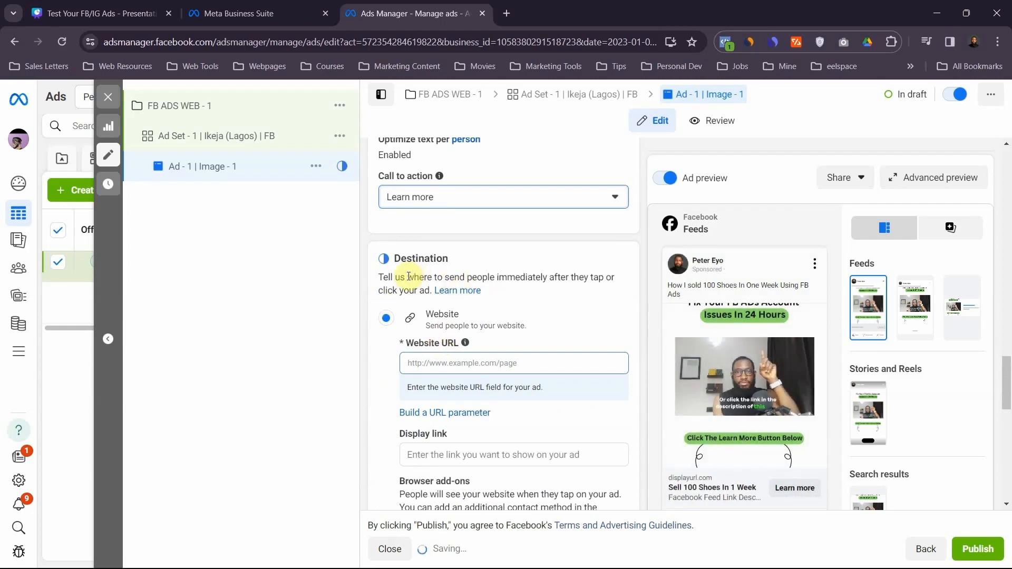
left_click(460, 363)
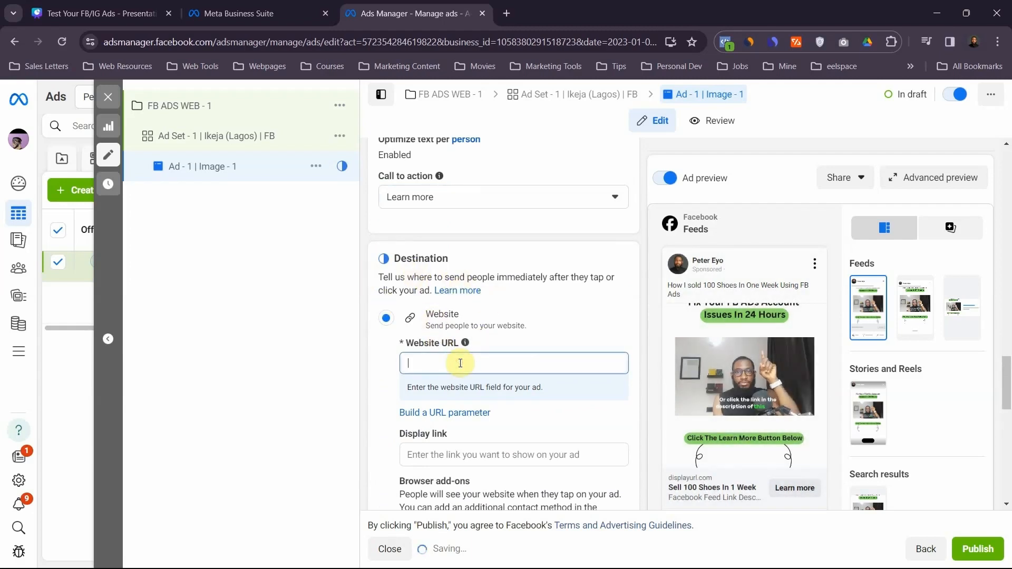
type("https://marketingpenthouse.com/sm/")
left_click(554, 331)
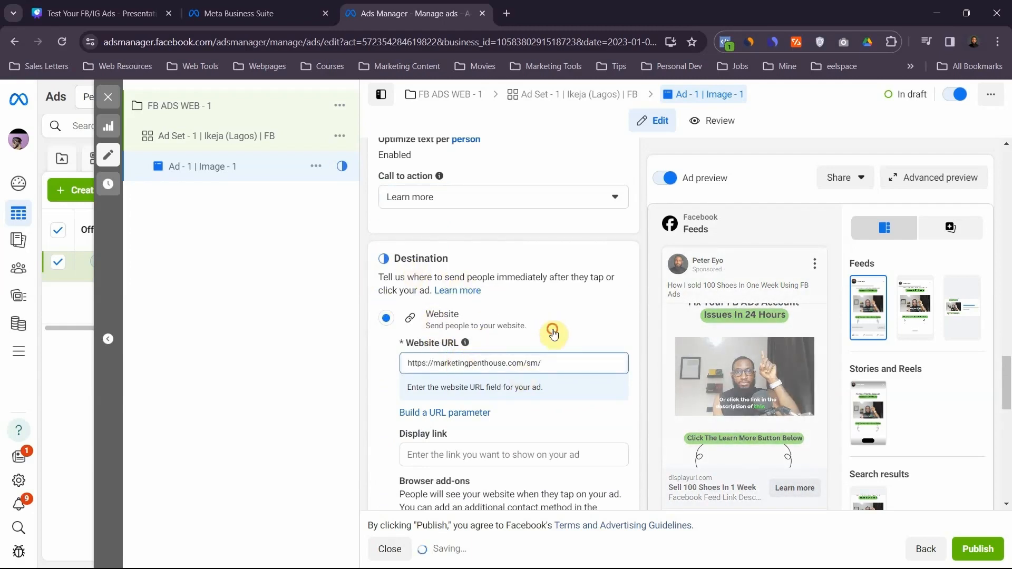
- Check the ad's browser add-on and tracking settings, and preview it in Marketplace, right column, Stories, search results and Facebook Feed
scroll(427, 309, "down", 13)
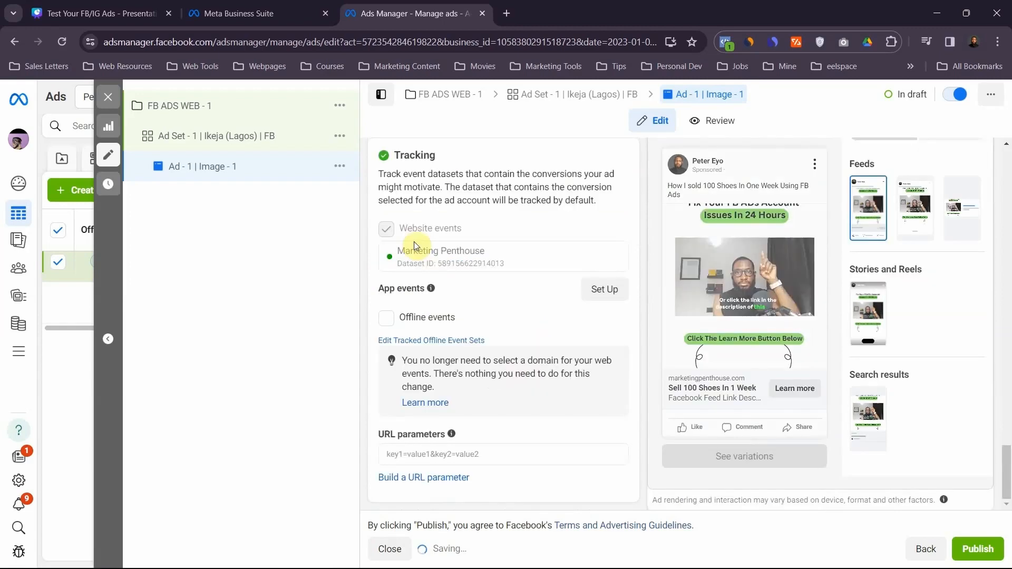
scroll(427, 309, "up", 9)
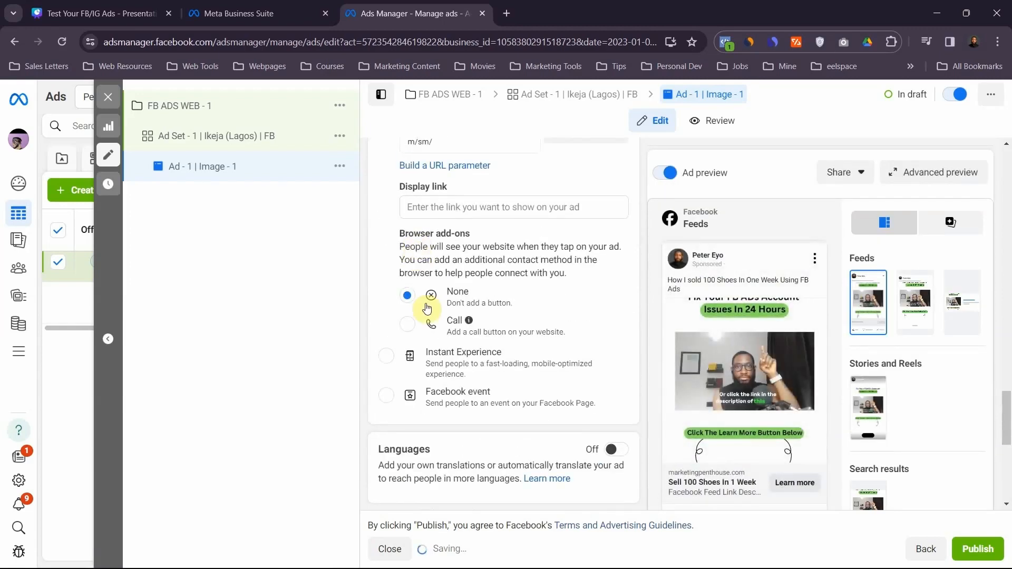
scroll(427, 308, "down", 6)
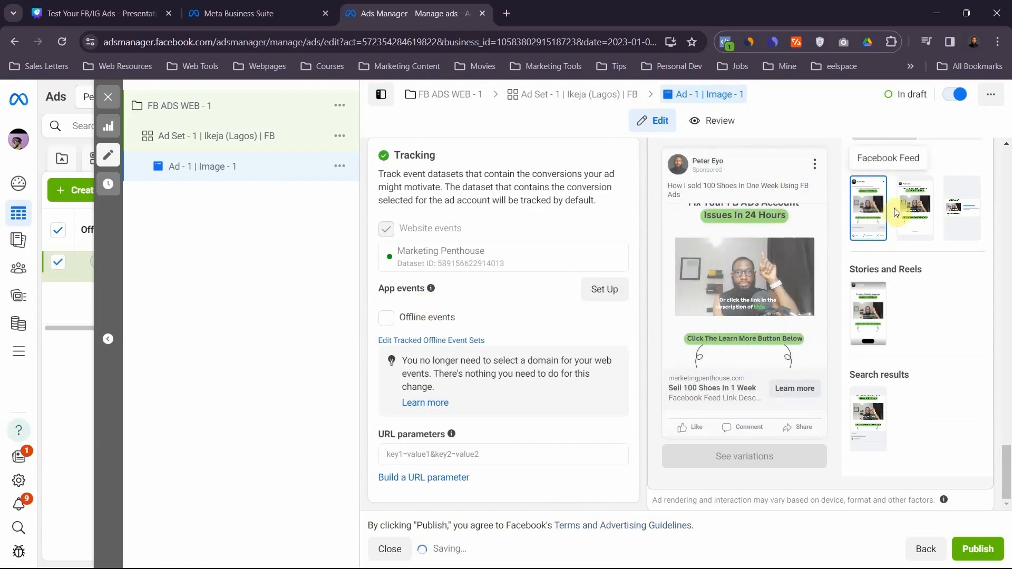
scroll(894, 209, "up", 6)
scroll(890, 271, "down", 6)
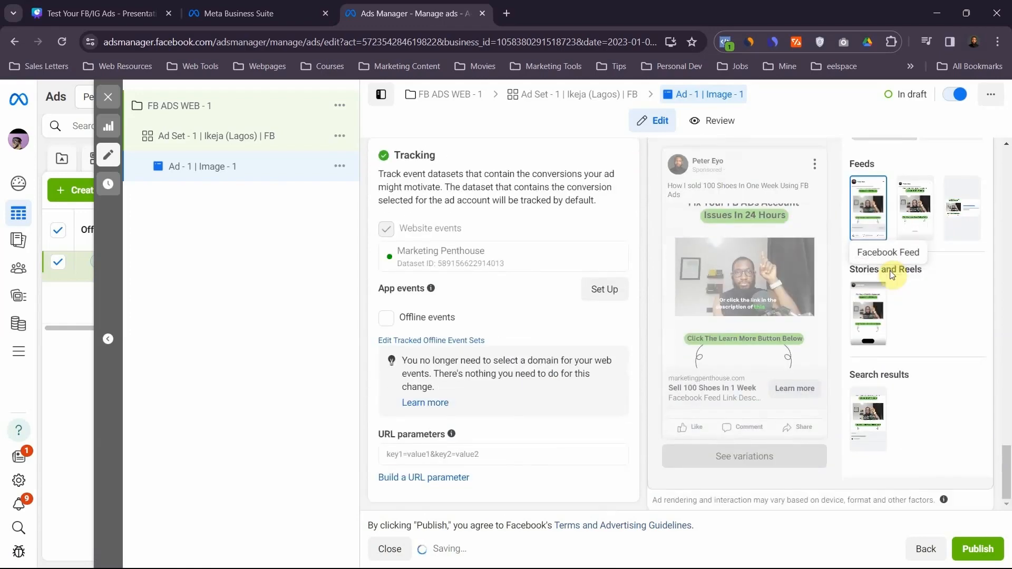
left_click(916, 218)
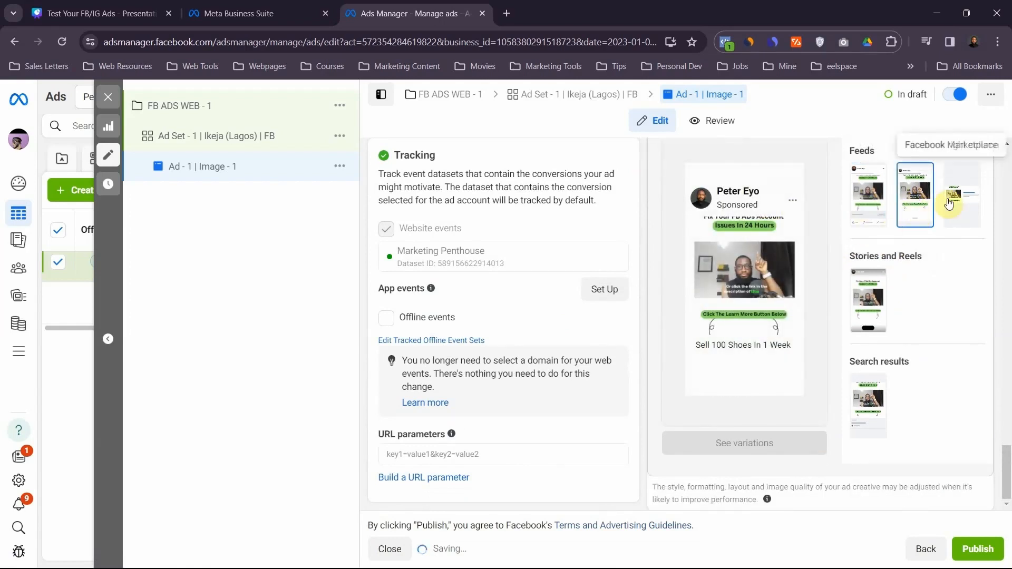
left_click(967, 197)
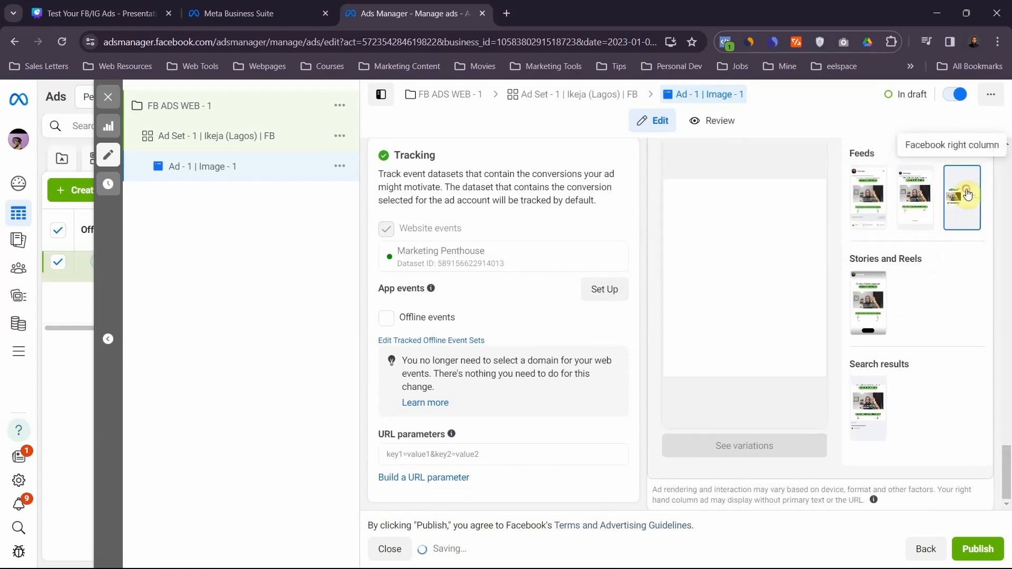
left_click(869, 301)
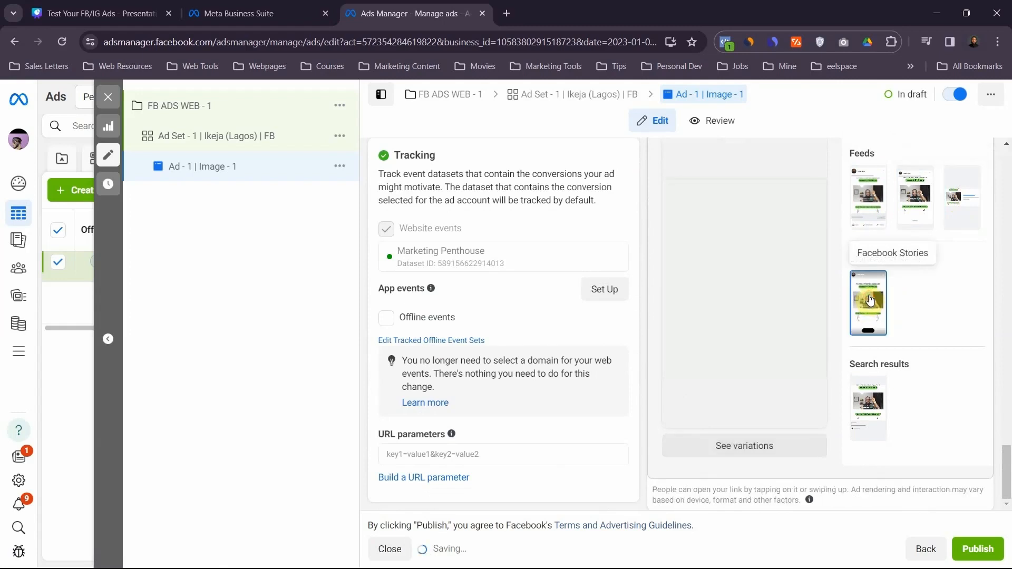
left_click(868, 384)
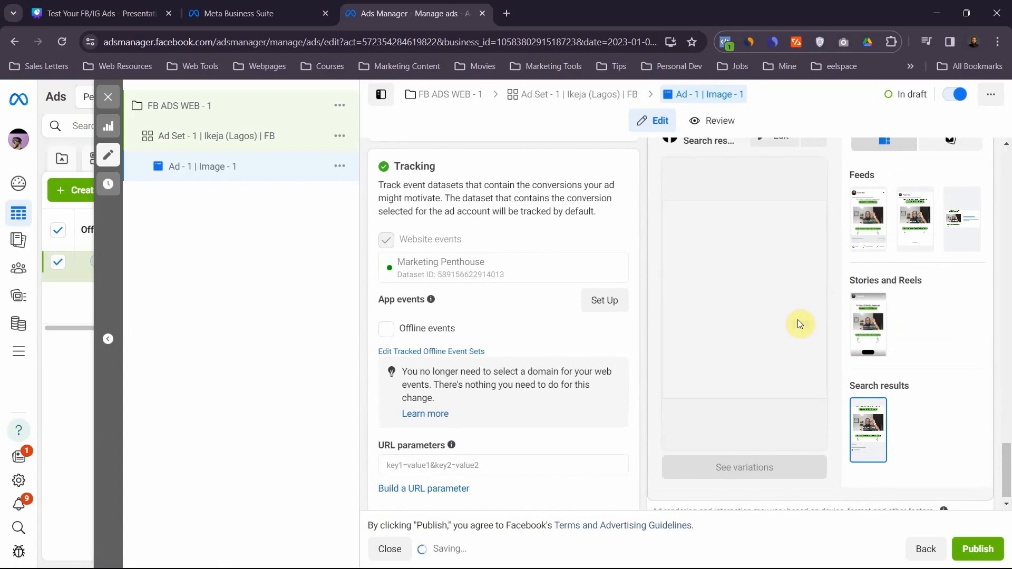
left_click(868, 217)
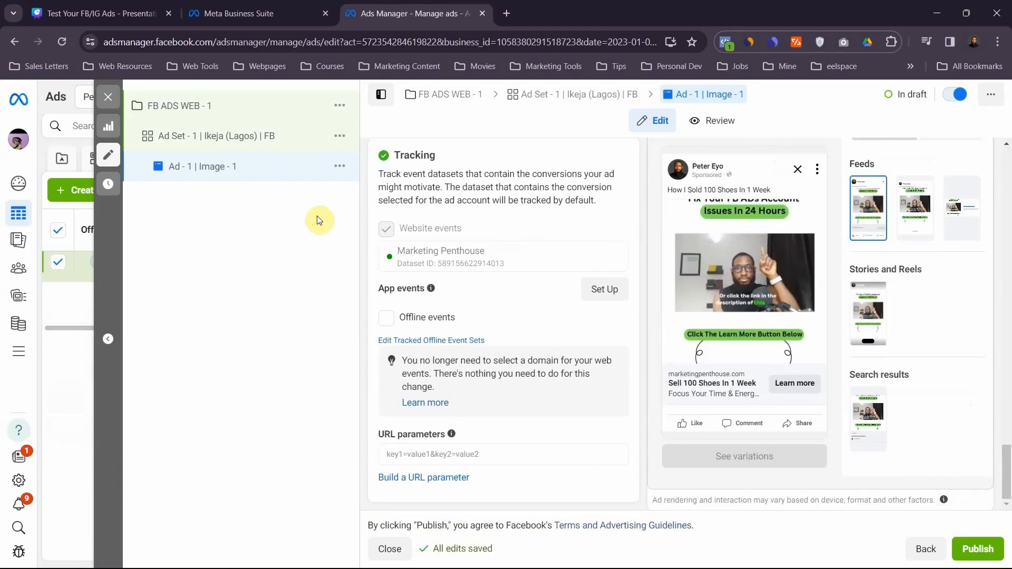
- Duplicate the ad "Ad - 1 | Image - 1" within its ad set and rename the copy "Ad - 2 | Image - 2"
left_click(339, 167)
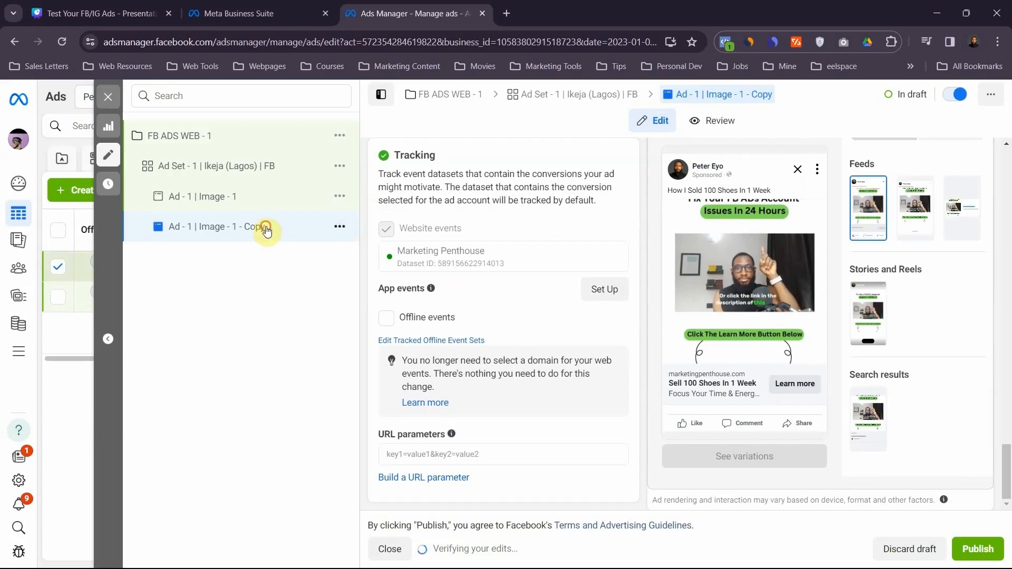
scroll(467, 232, "up", 20)
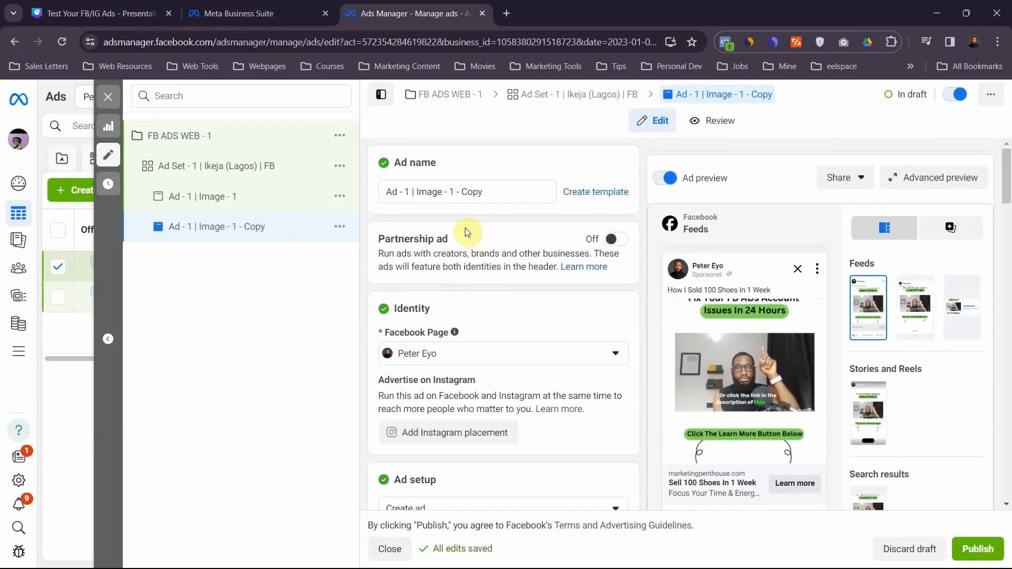
left_click(458, 192)
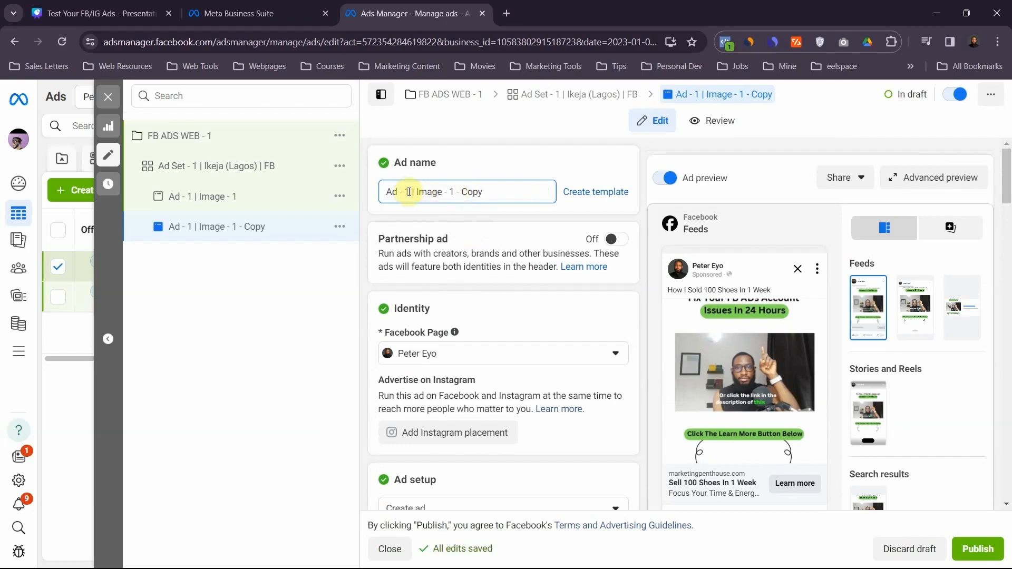
type("2")
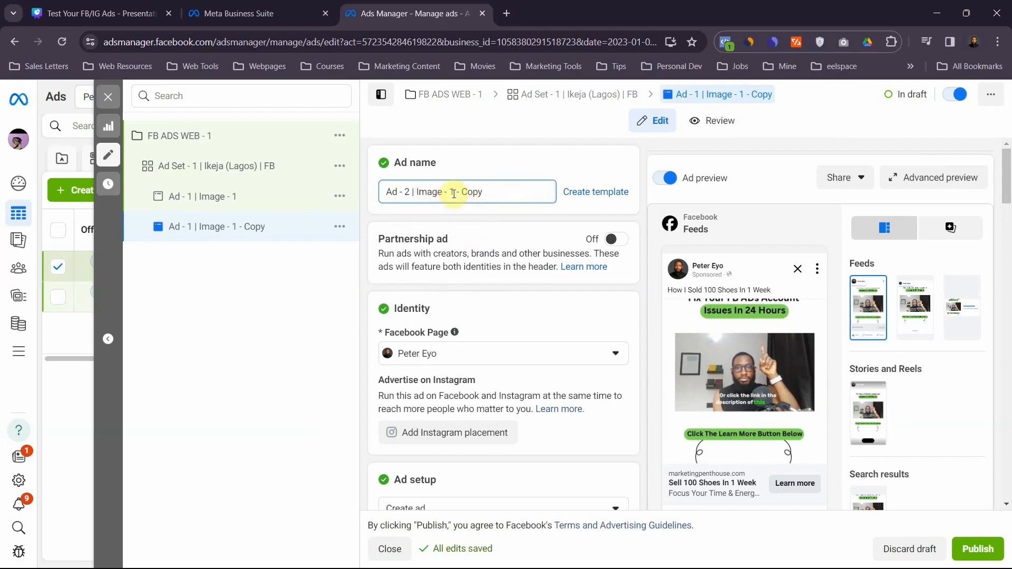
left_click(454, 194)
key("BackSpace")
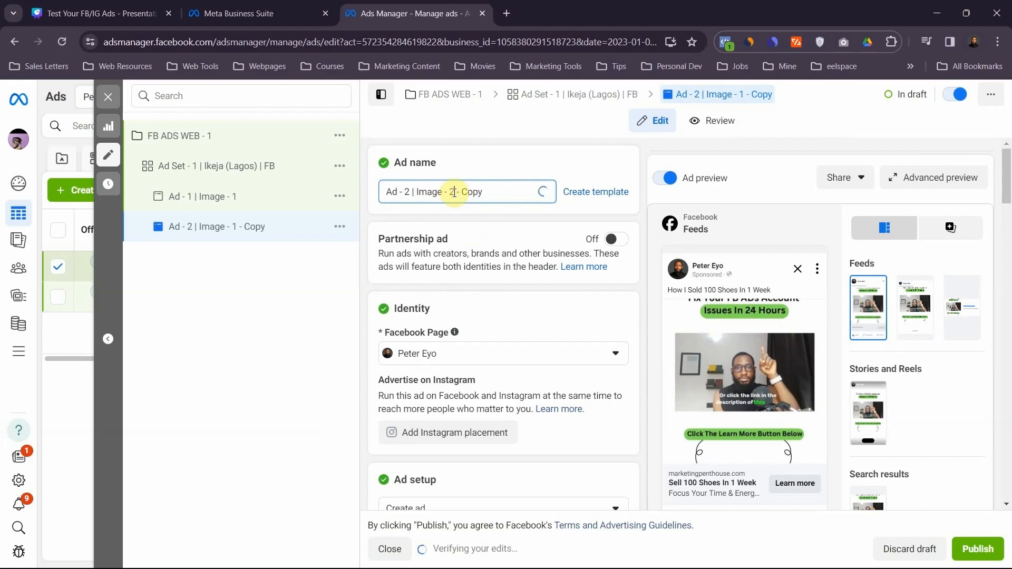
type("2")
key("shift+End")
key("BackSpace")
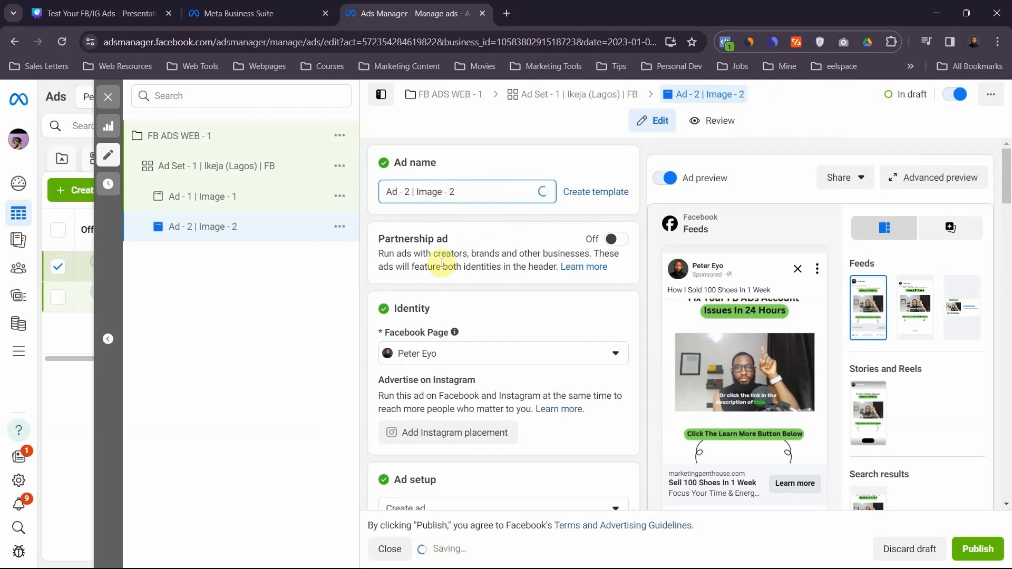
- Replace the second ad's media with the 1080 × 1440 "Get More Clients/Customers" account image, keeping the recommended crops and current Advantage+ optimizations
scroll(443, 266, "down", 5)
scroll(442, 265, "down", 8)
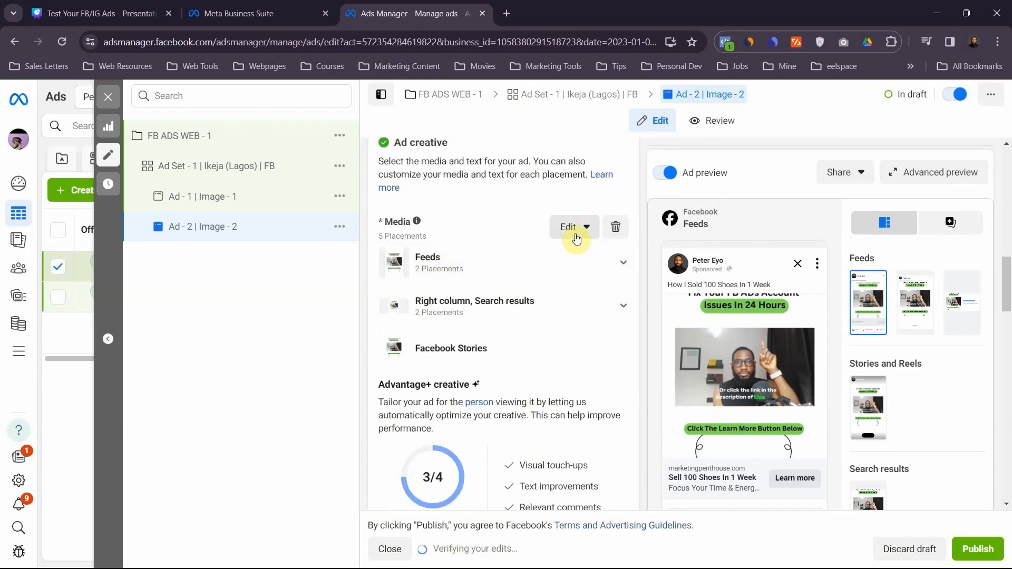
left_click(580, 234)
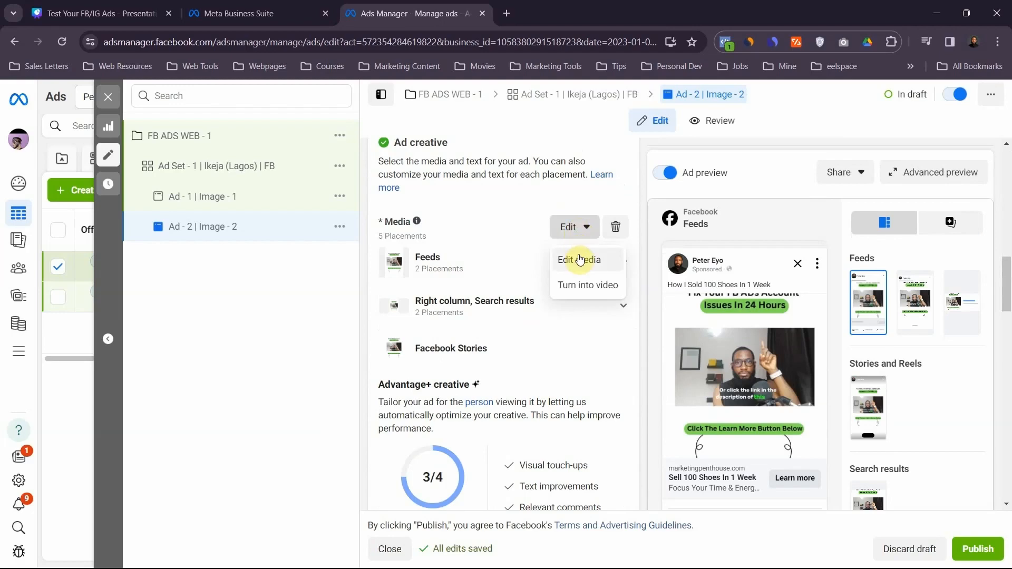
left_click(580, 258)
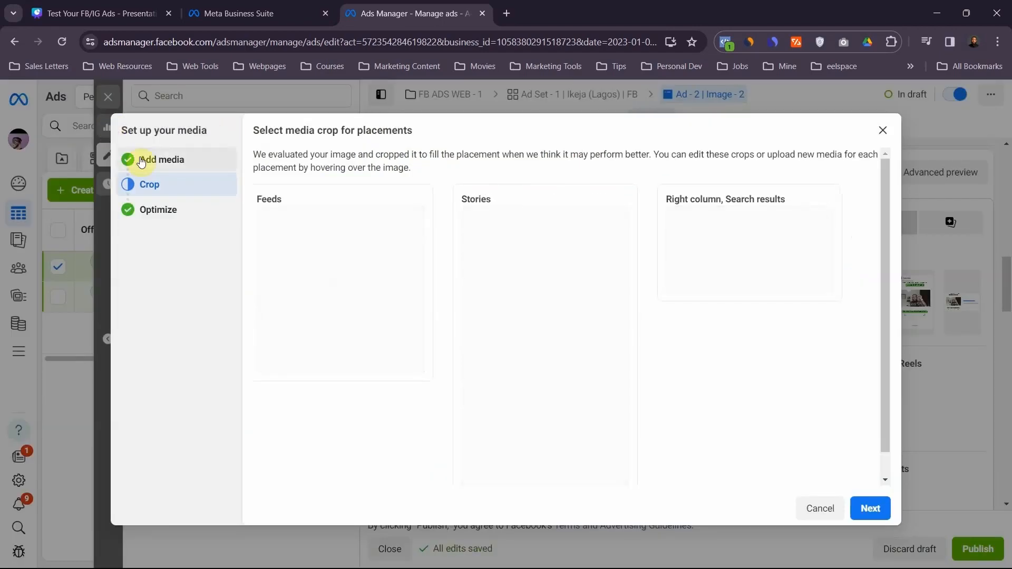
left_click(148, 162)
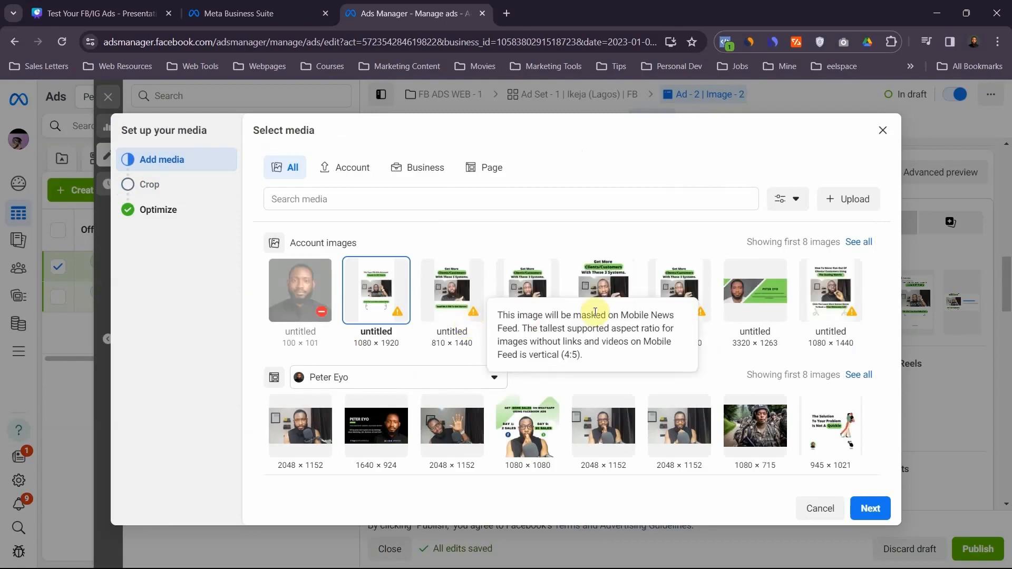
left_click(601, 268)
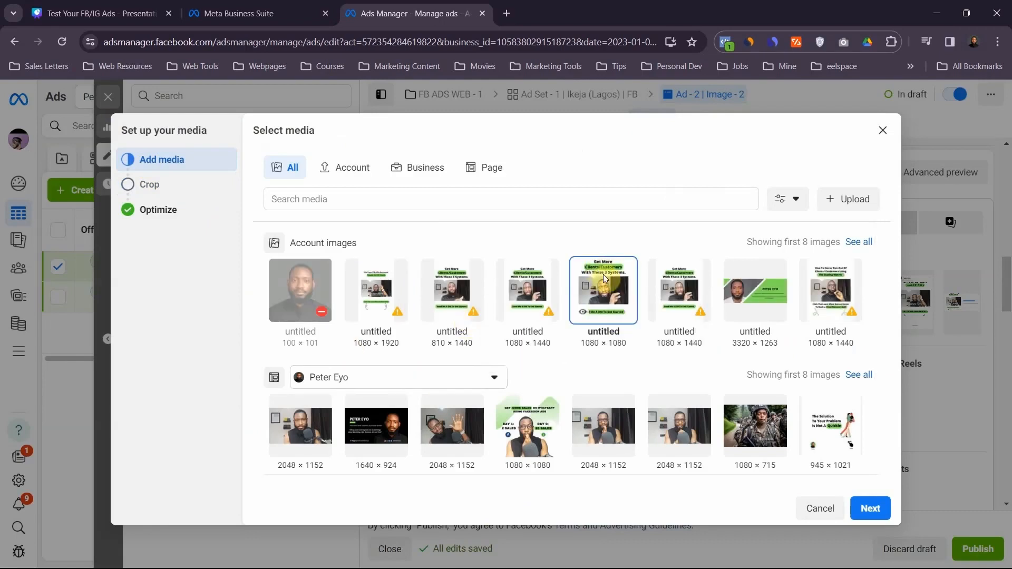
left_click(669, 292)
left_click(857, 519)
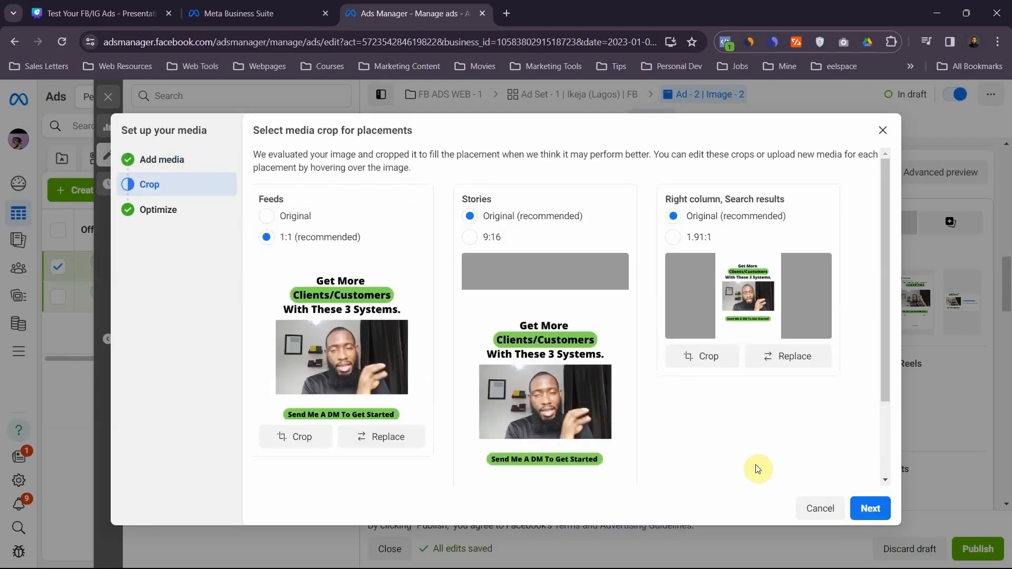
left_click(870, 509)
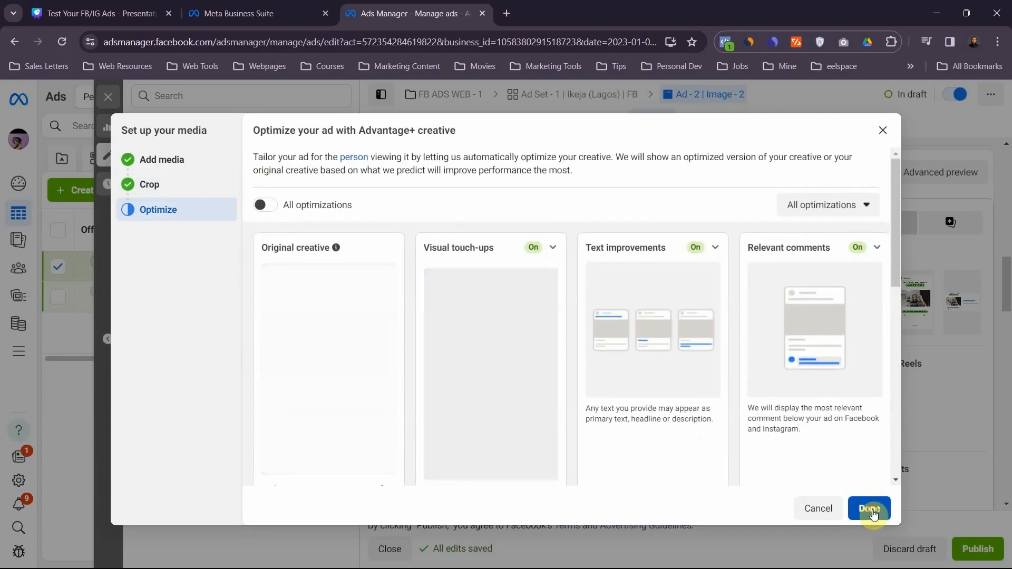
left_click(870, 509)
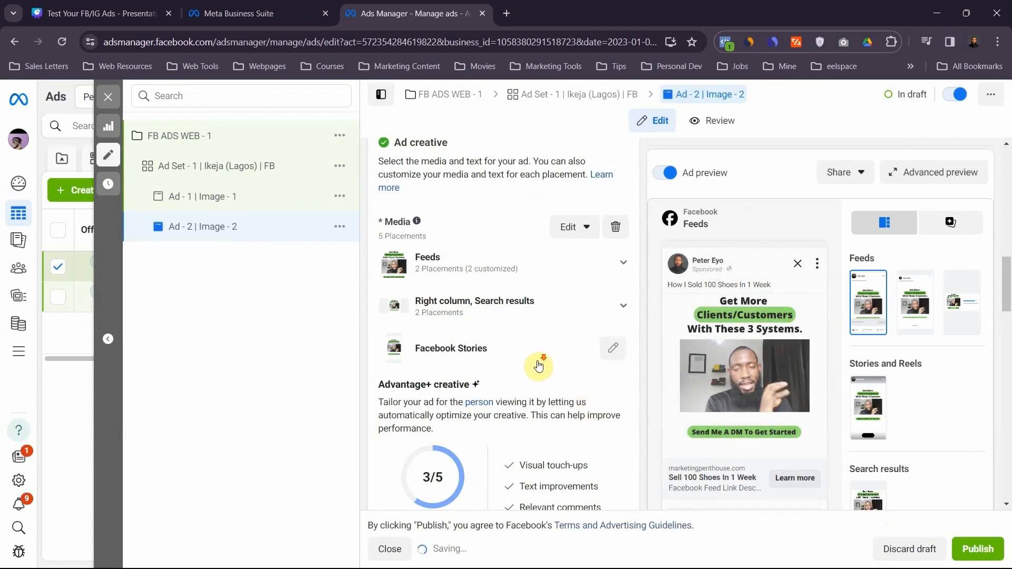
- Review the second ad's primary text, headline, website destination and tracking settings
scroll(538, 365, "down", 2)
scroll(538, 365, "down", 3)
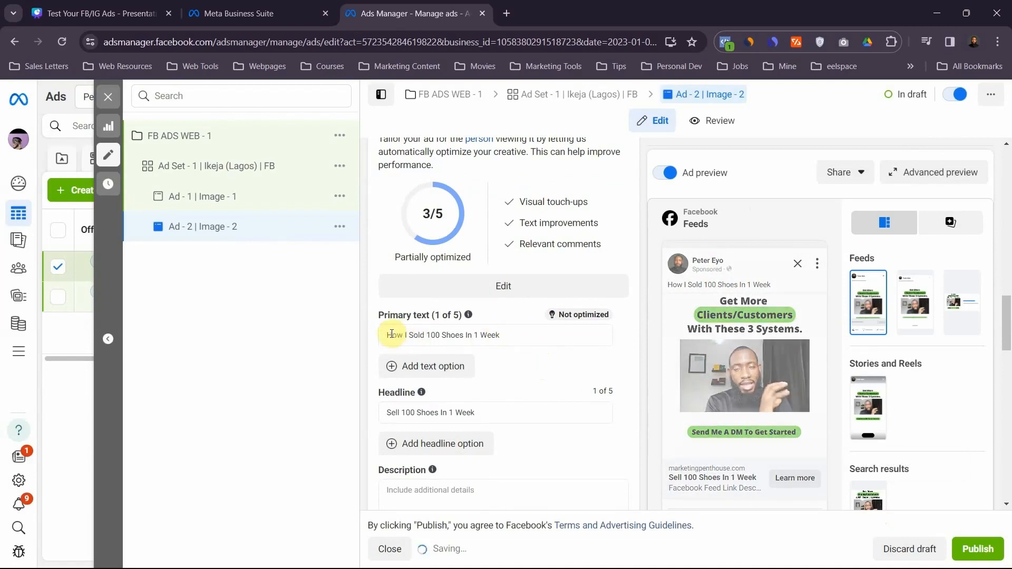
scroll(477, 376, "down", 1)
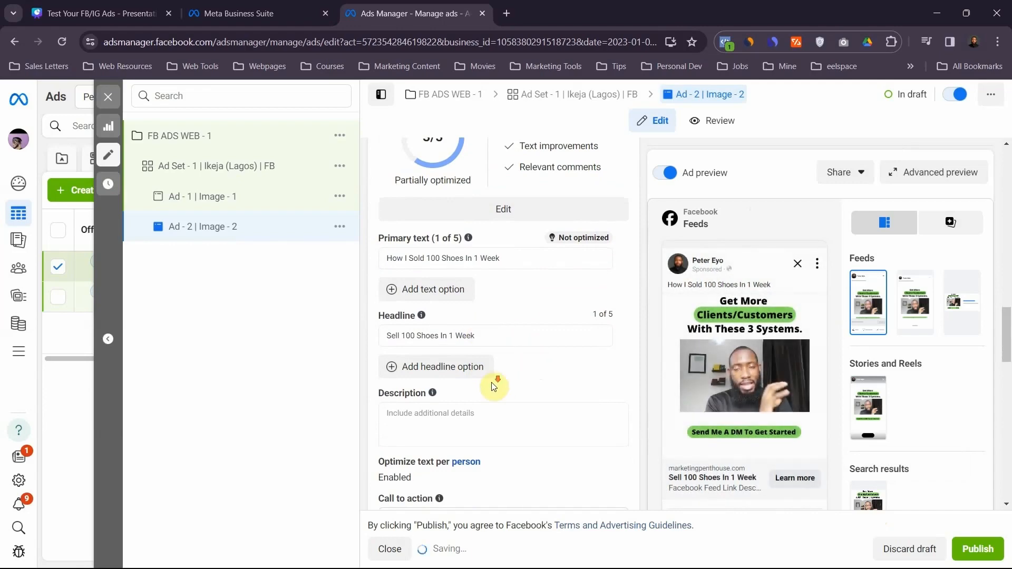
scroll(493, 384, "down", 4)
scroll(493, 384, "down", 2)
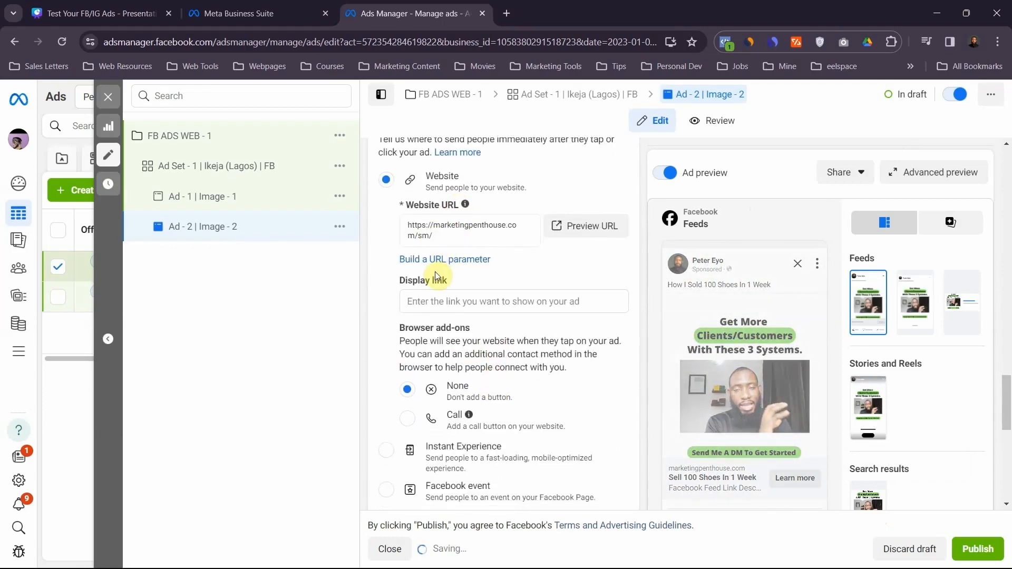
scroll(435, 270, "down", 7)
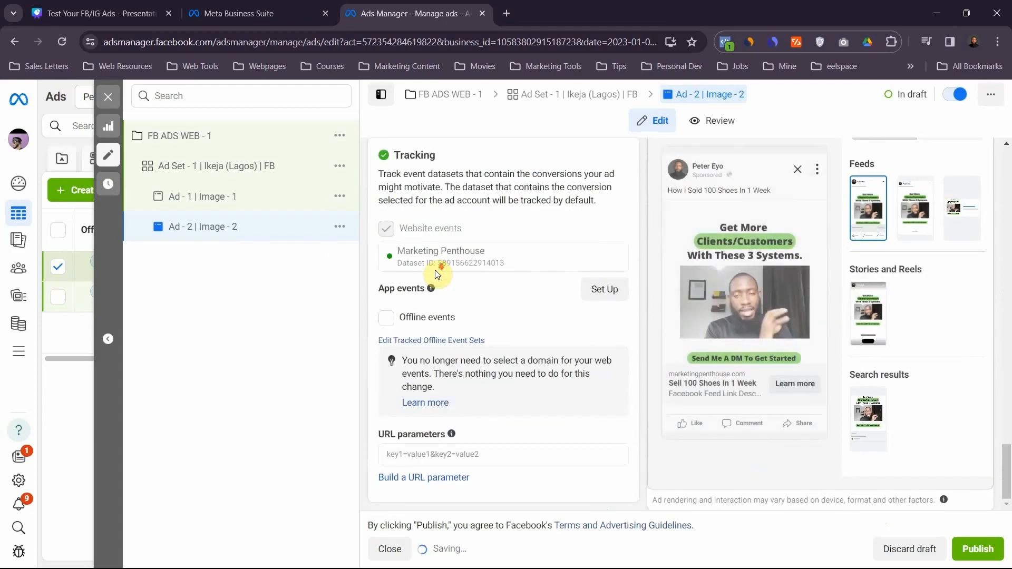
- Duplicate the ad "Ad - 2 | Image - 2" within its ad set and rename the copy "Ad - 3 | Image - 3"
left_click(339, 226)
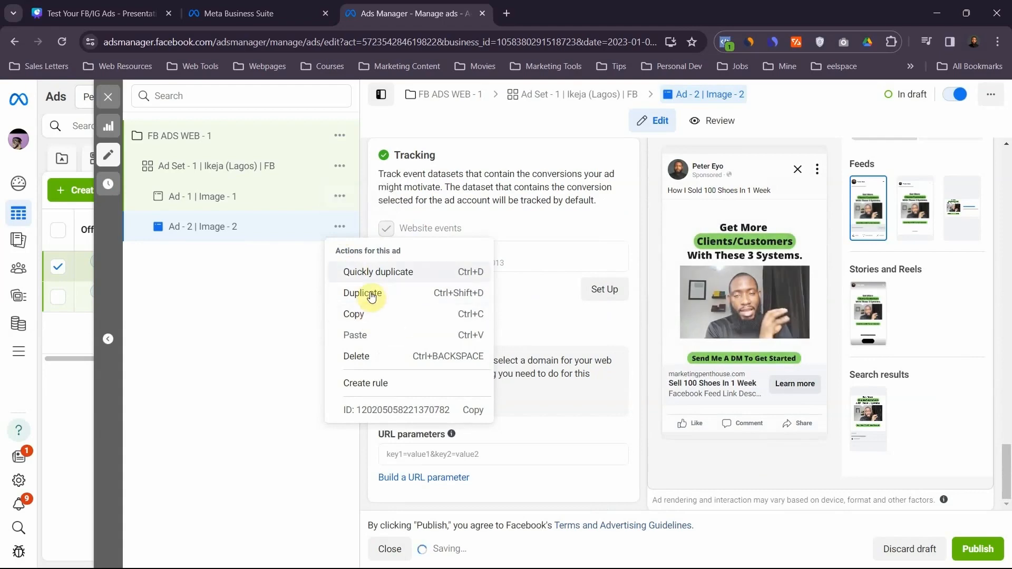
left_click(372, 274)
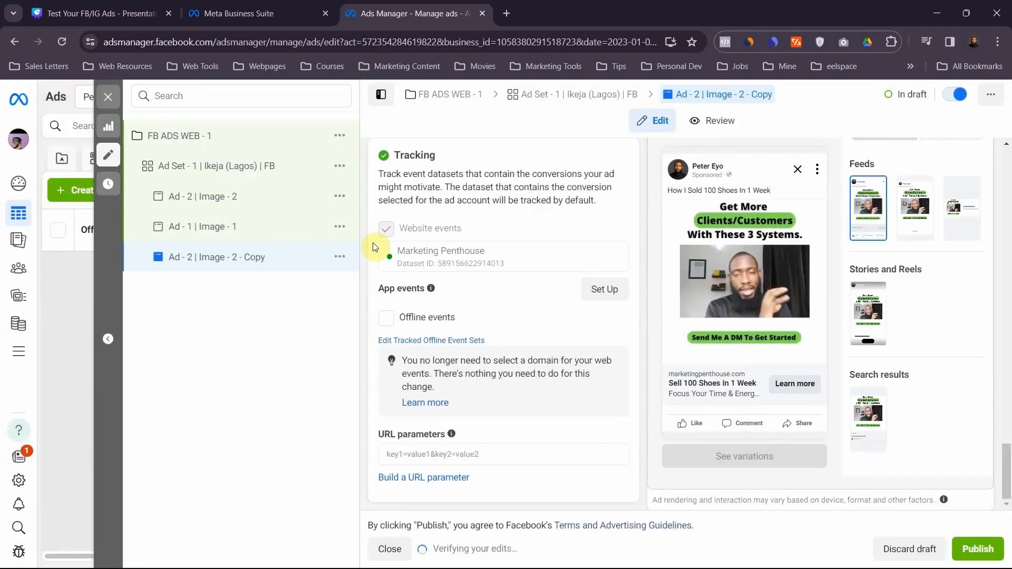
left_click(252, 262)
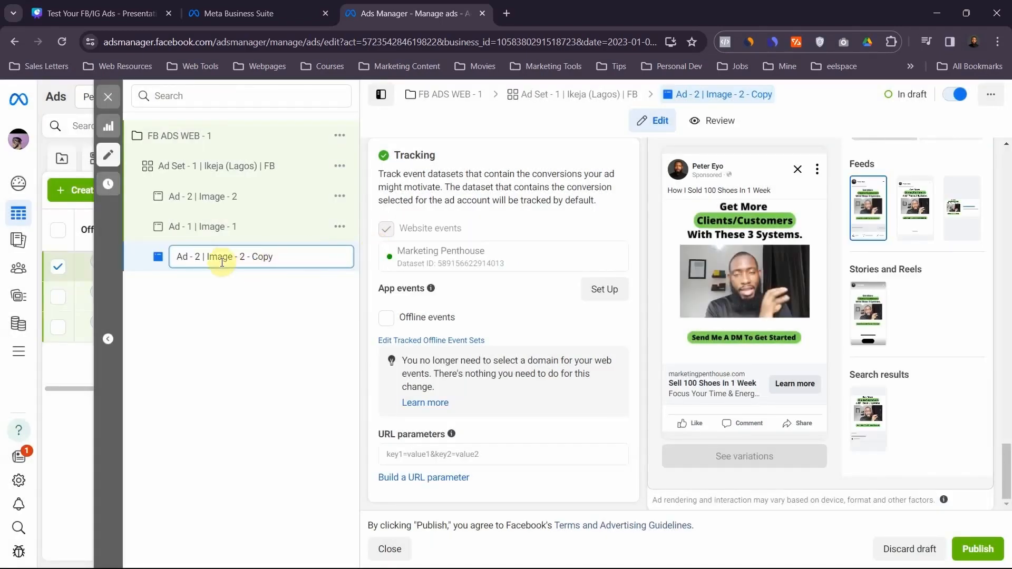
left_click(155, 267)
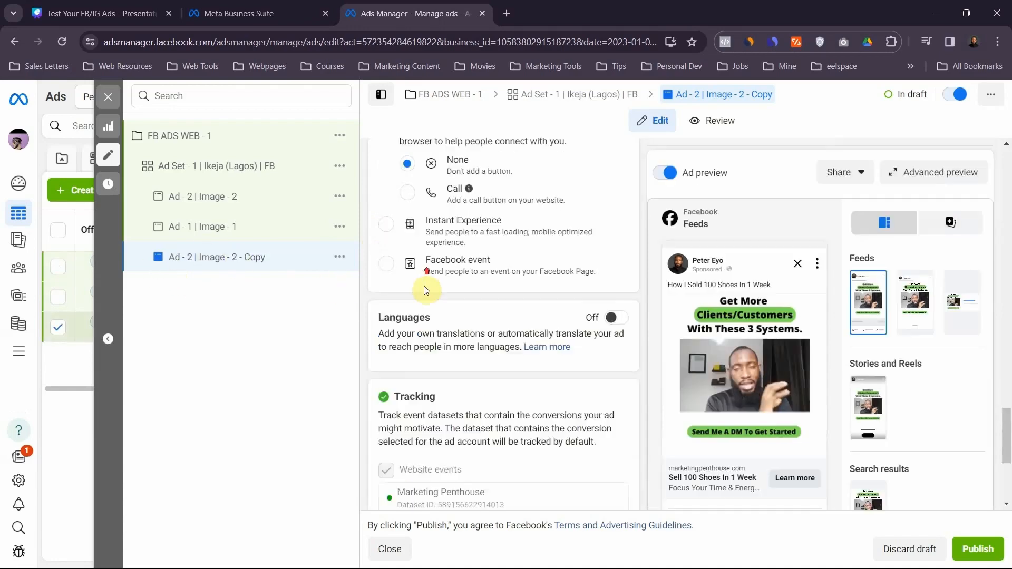
scroll(429, 287, "up", 10)
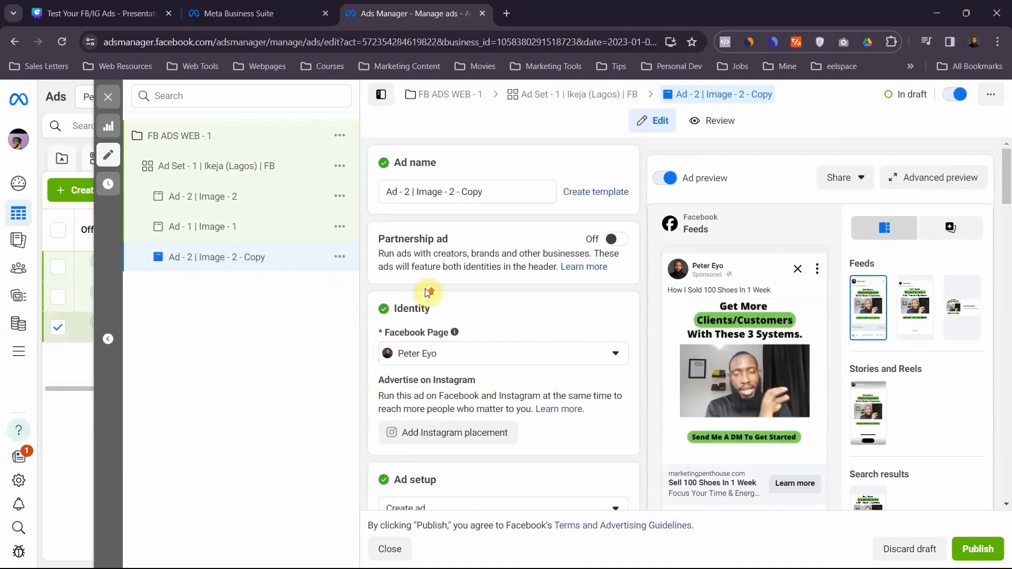
left_click(412, 191)
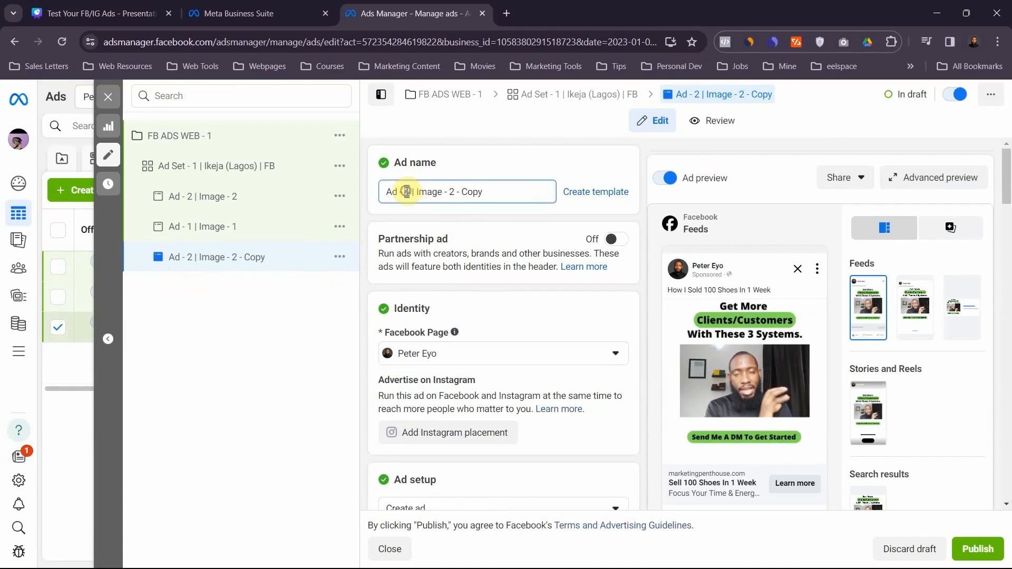
key("BackSpace")
type("3")
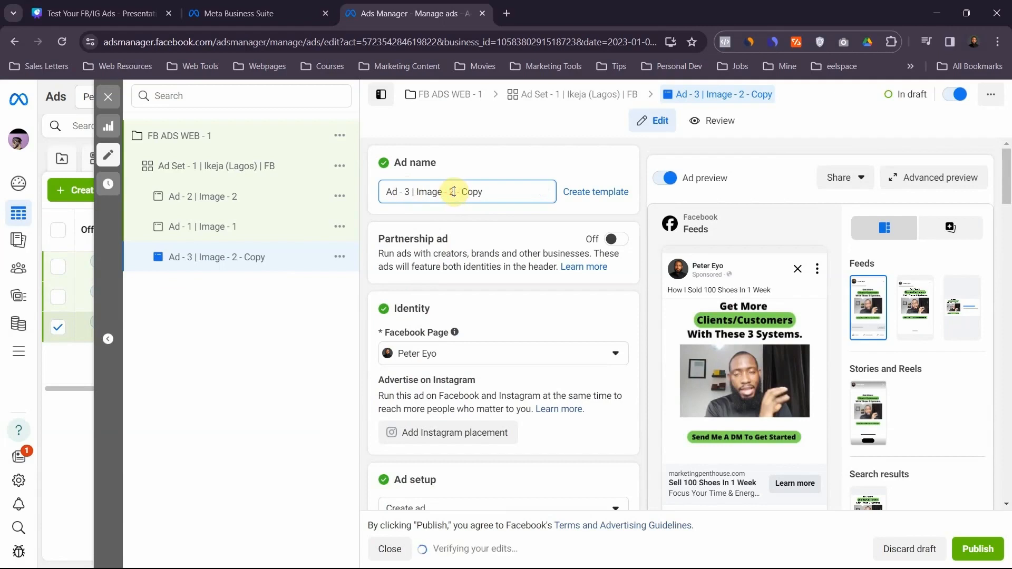
key("BackSpace")
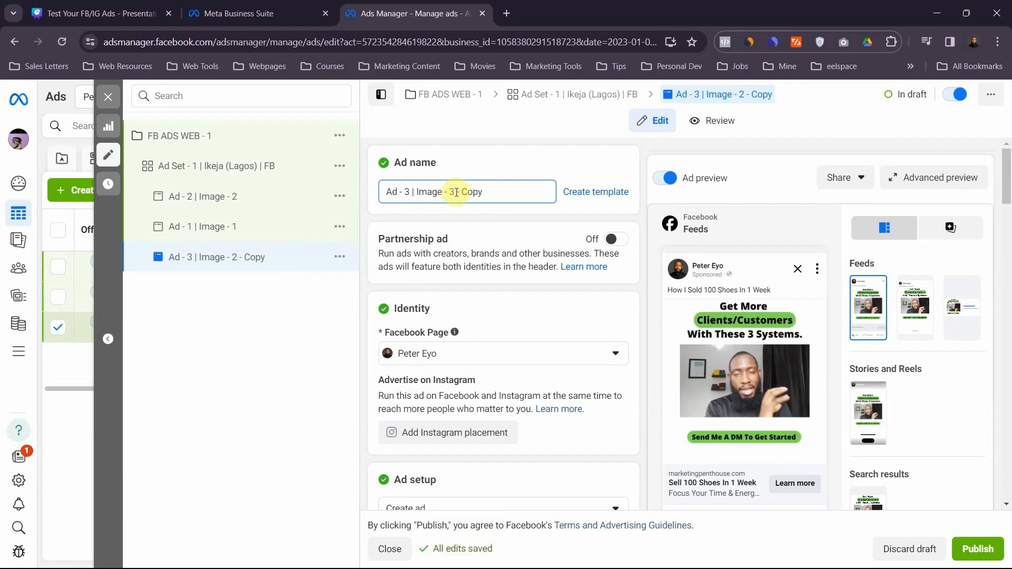
type("3")
left_click_drag(456, 192, 501, 194)
key("BackSpace")
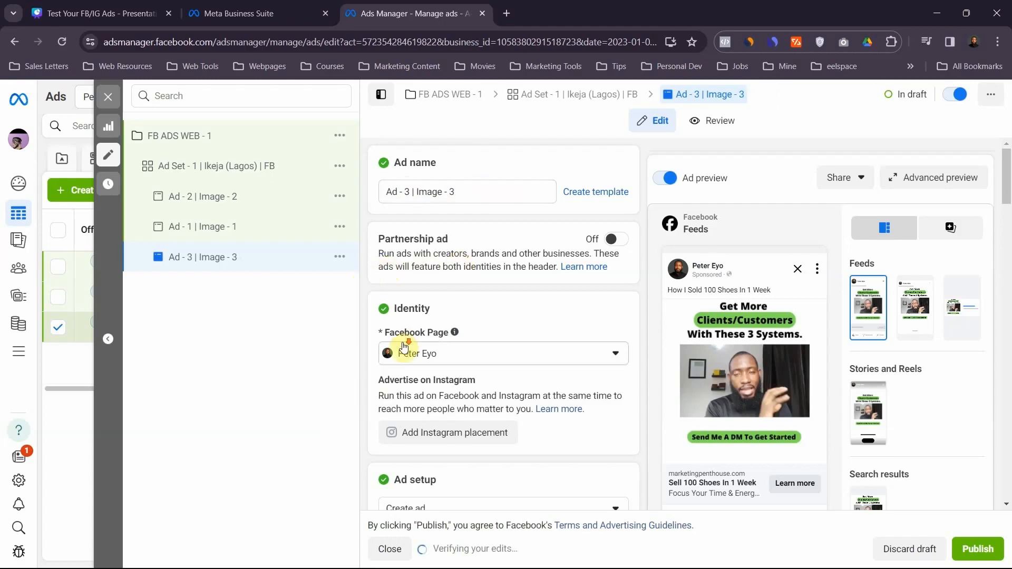
- Replace the third ad's media with the 1080 × 1440 "How To Never Run Out Of Clients/Customers" account image, keeping the recommended crops and current Advantage+ optimizations
scroll(403, 348, "down", 3)
scroll(404, 347, "down", 10)
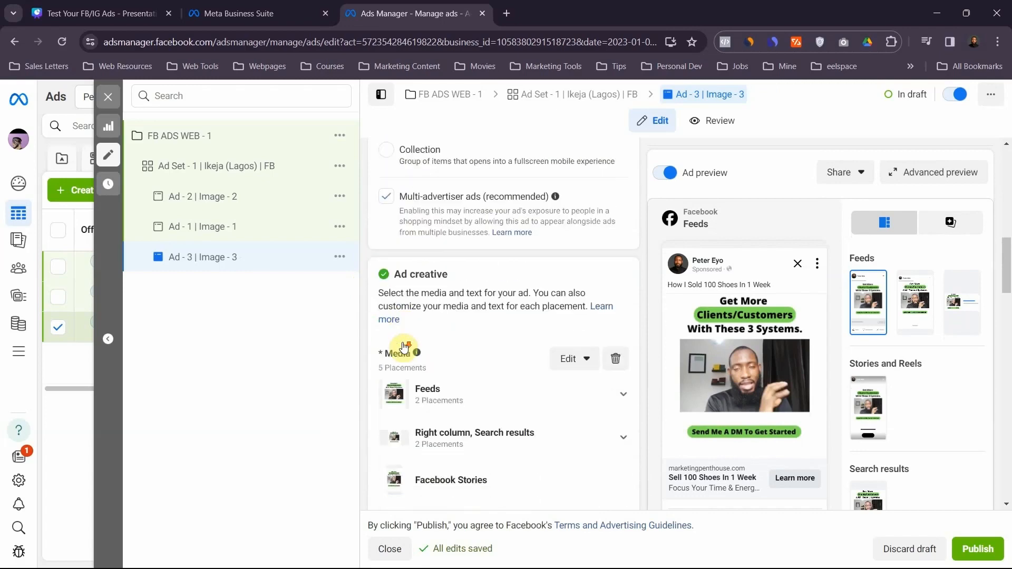
scroll(402, 343, "down", 5)
scroll(400, 337, "up", 3)
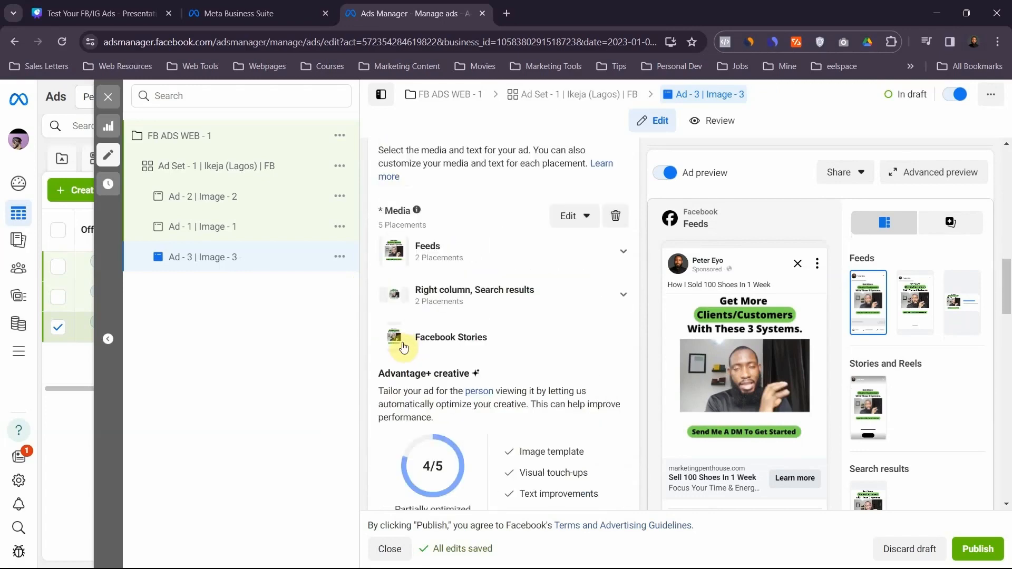
left_click(580, 217)
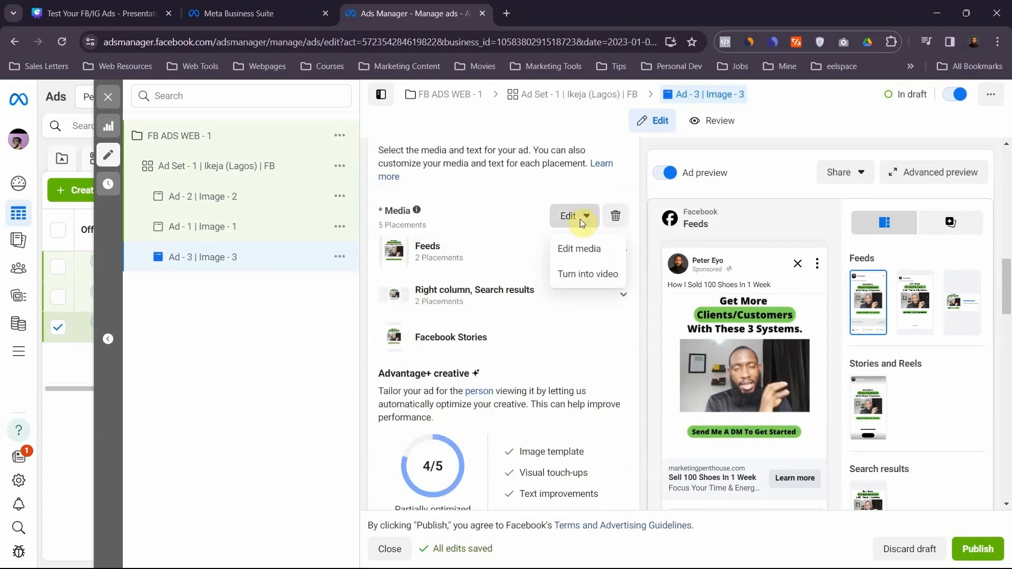
left_click(578, 249)
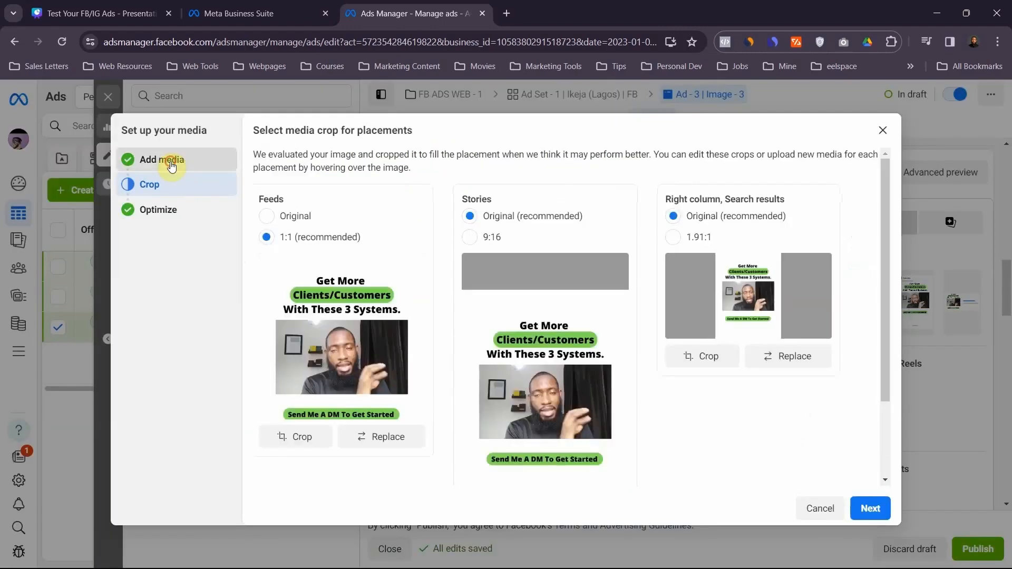
left_click(168, 160)
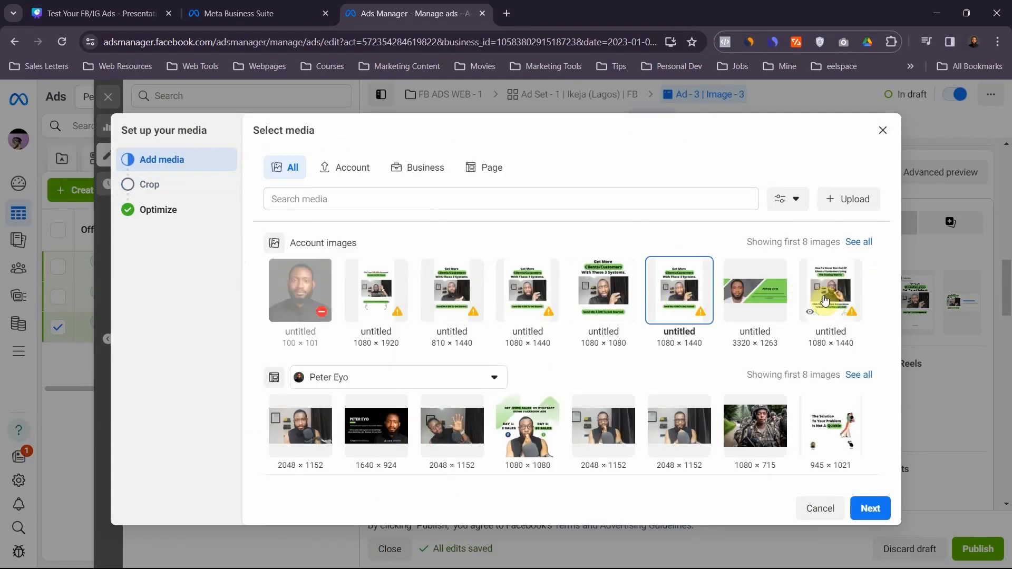
left_click(825, 301)
left_click(870, 508)
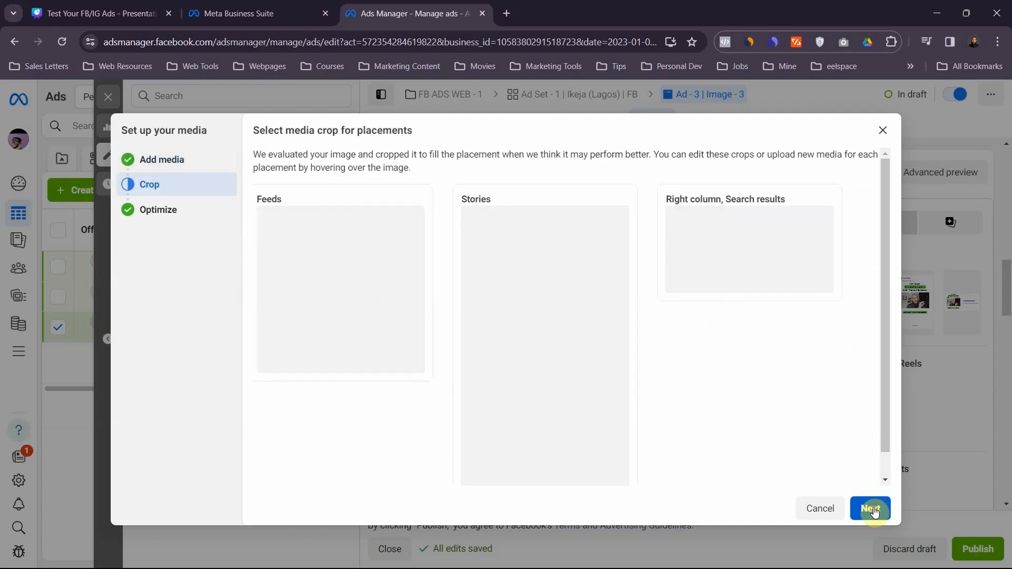
left_click(873, 509)
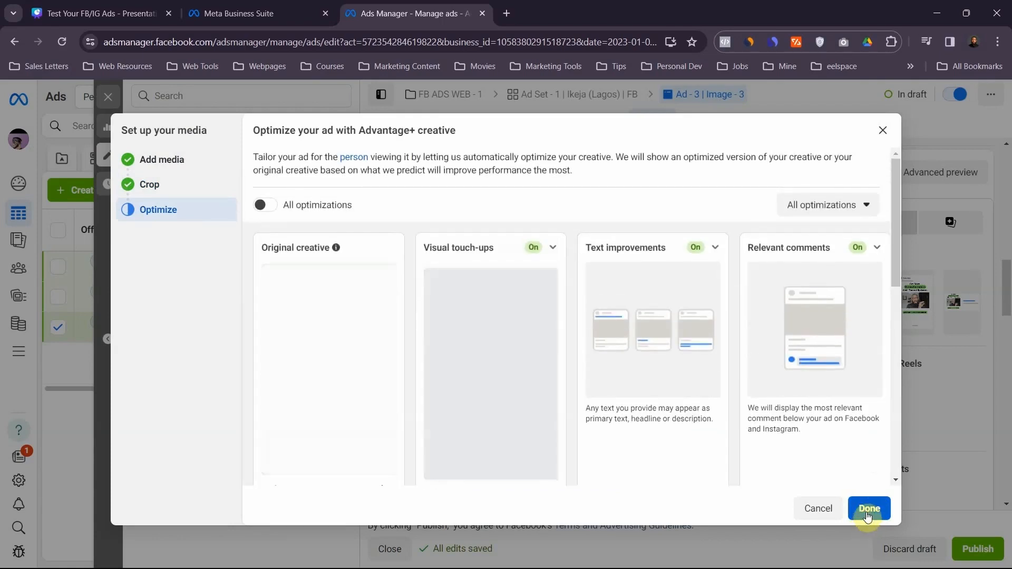
left_click(868, 516)
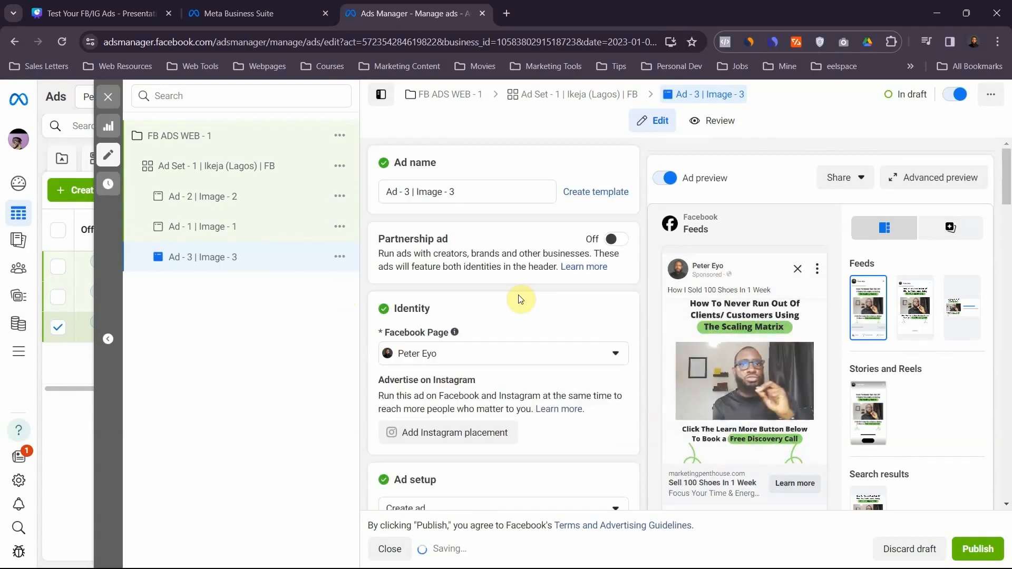
- Review the third ad's media, primary text, headline, website destination and tracking settings
scroll(520, 299, "down", 1)
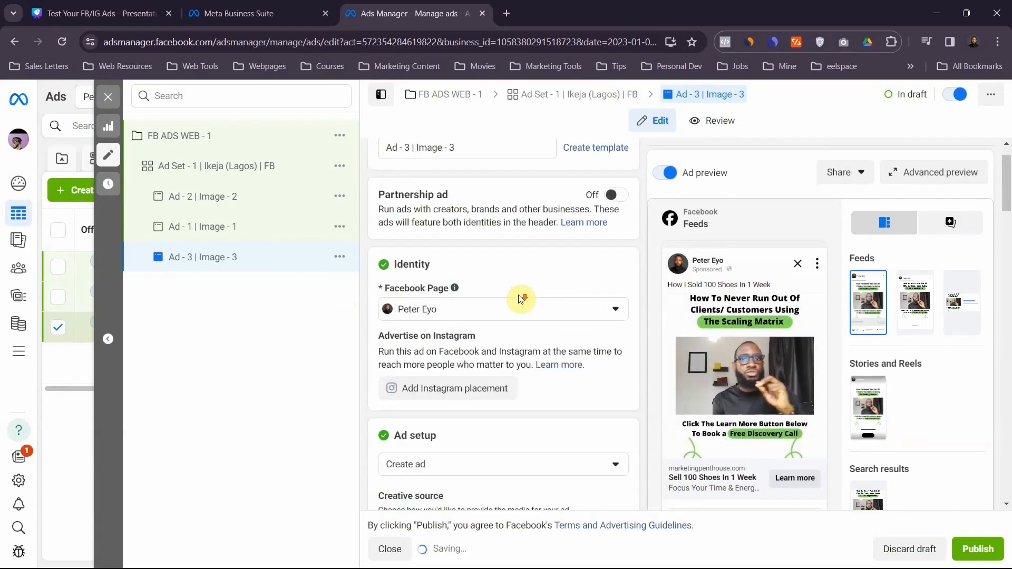
scroll(520, 299, "down", 7)
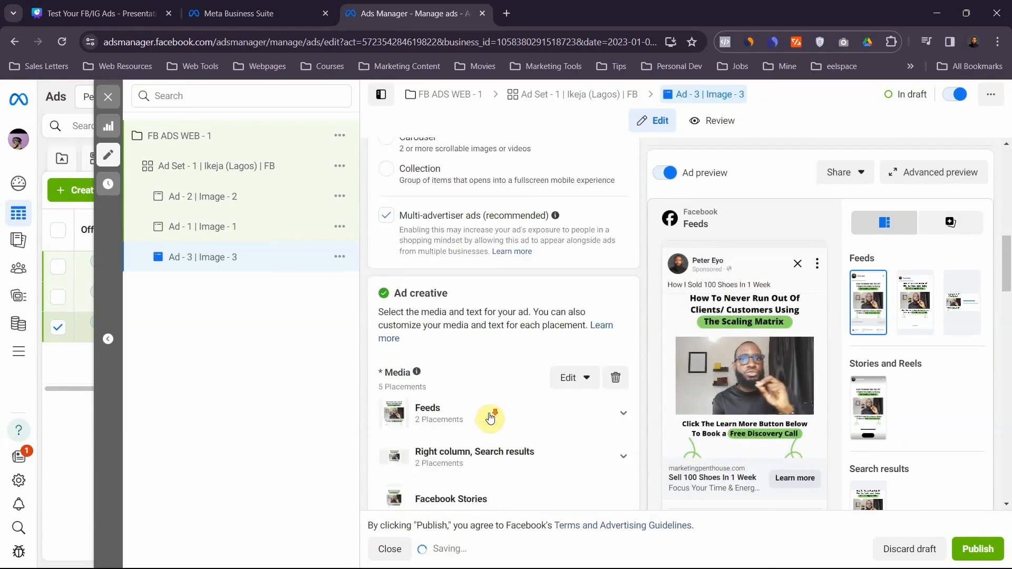
scroll(490, 416, "down", 8)
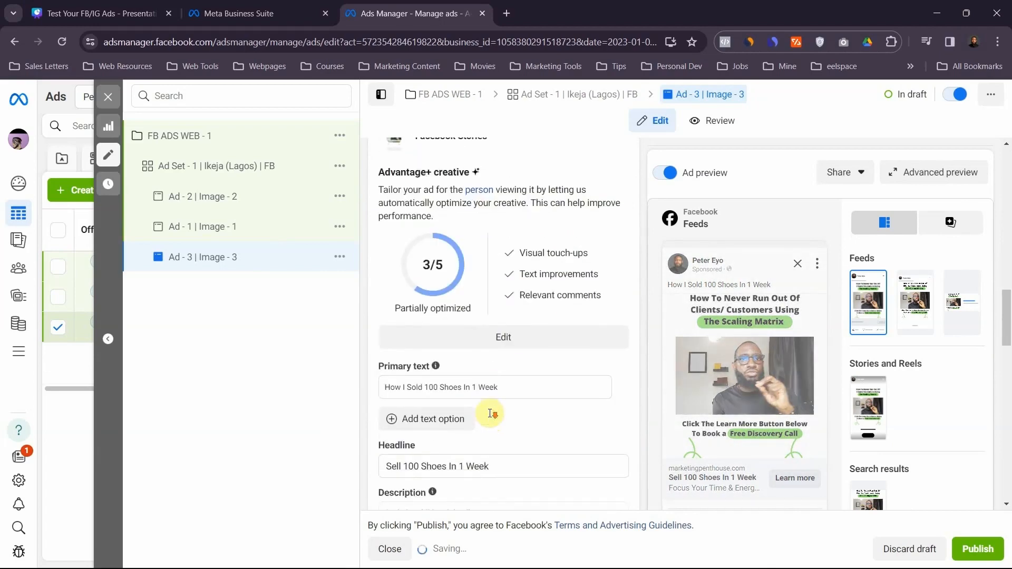
scroll(490, 413, "down", 2)
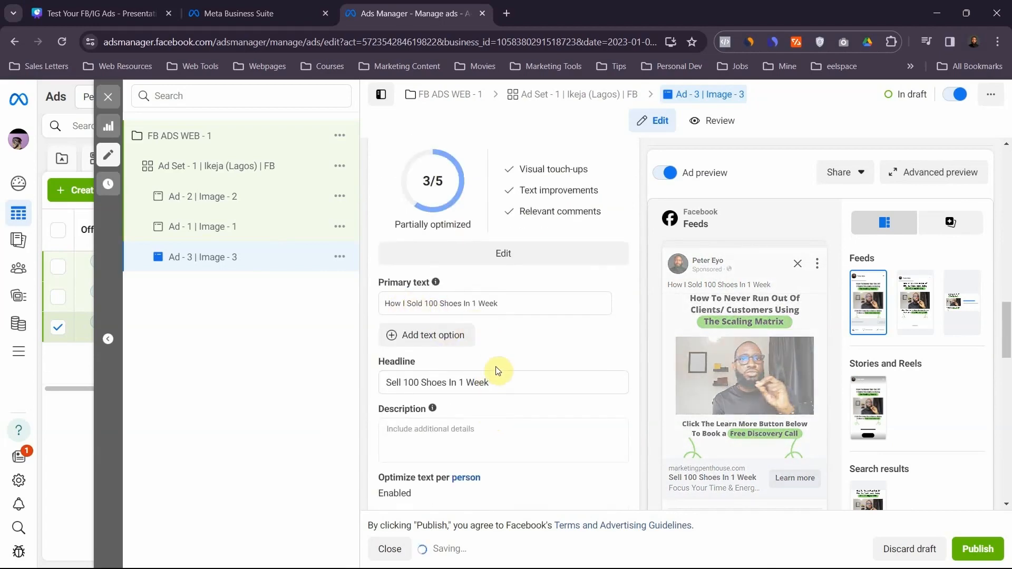
scroll(500, 400, "down", 8)
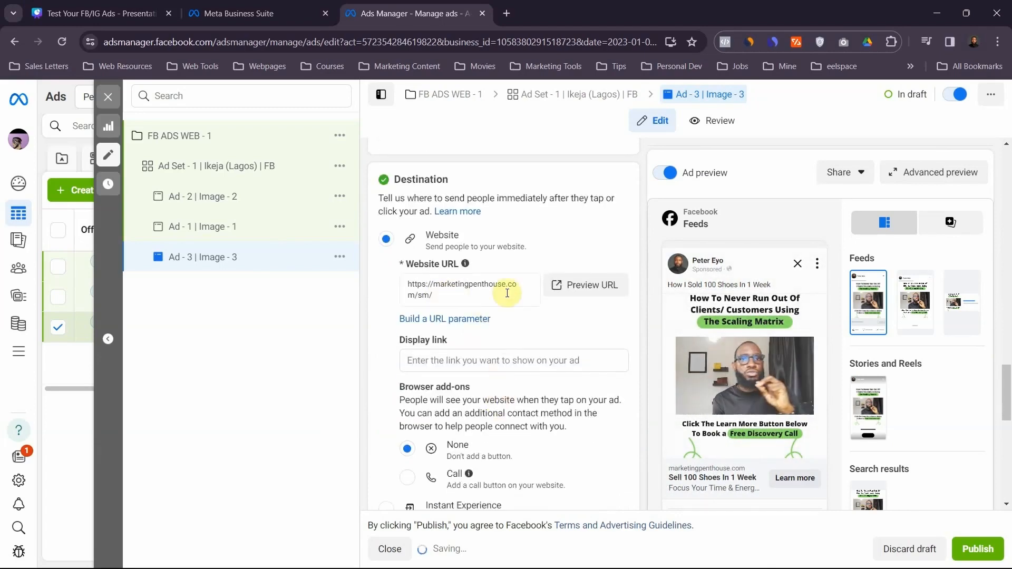
scroll(566, 482, "down", 10)
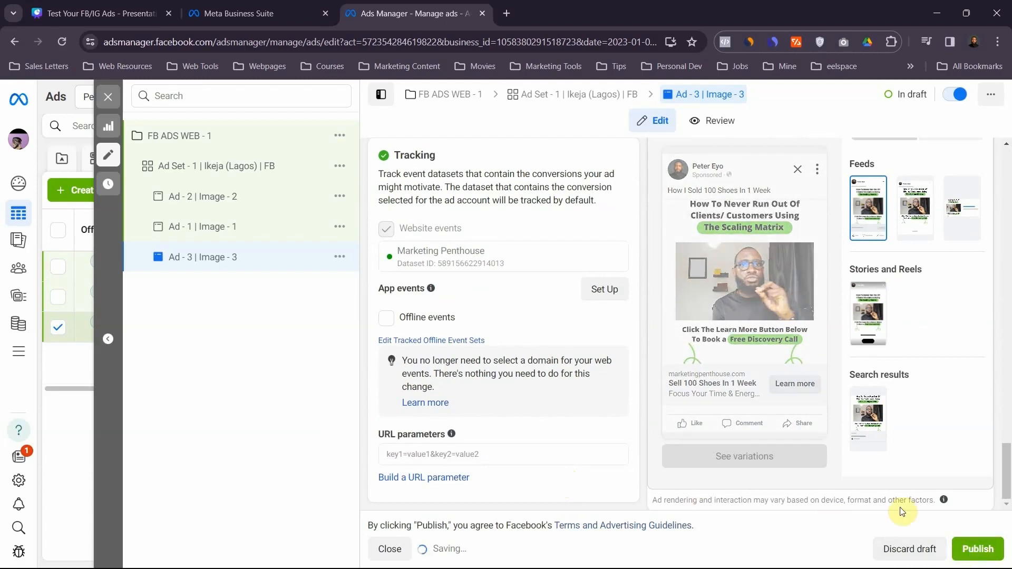
- Switch to the Canva presentation and present the slide "What you should do when you find your winning ads"
left_click(51, 11)
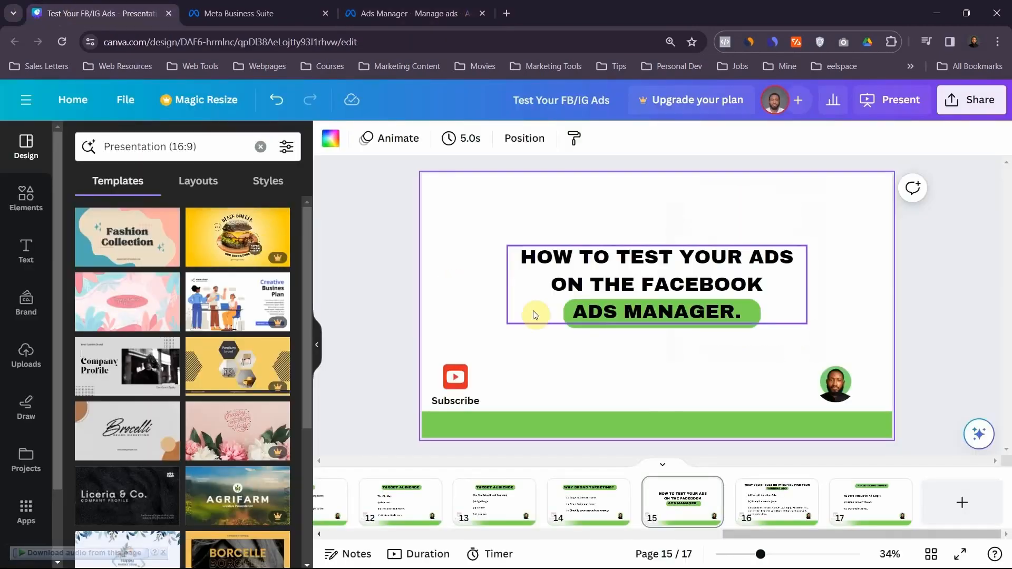
key("ctrl+alt+p")
key("Right")
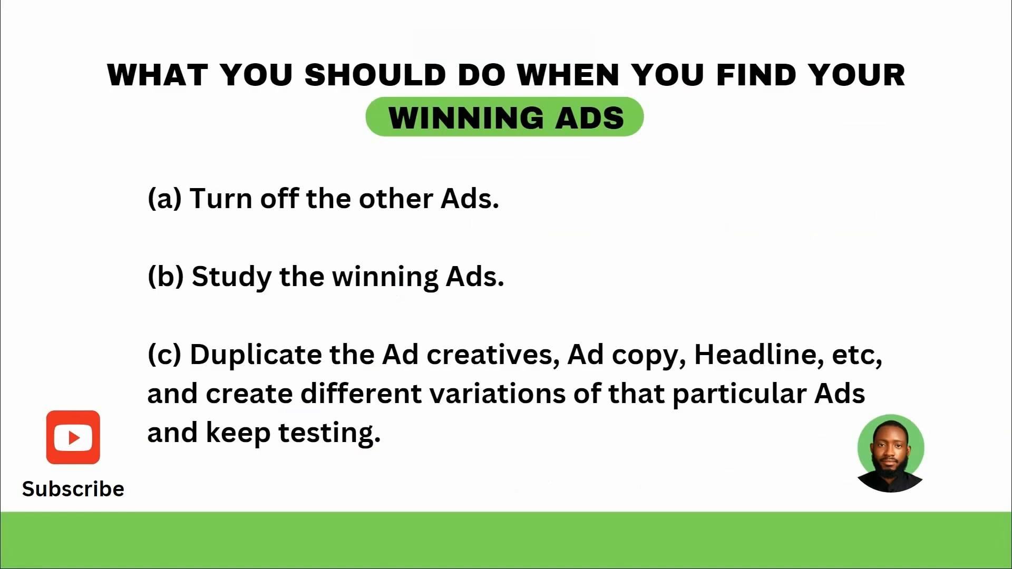
key("Escape")
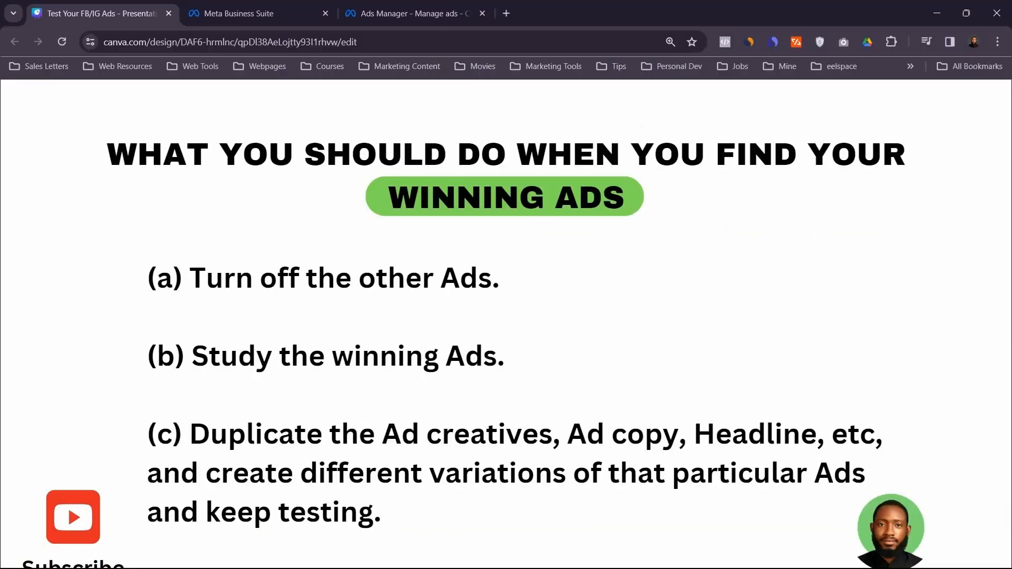
- Return to Ads Manager, show the ads of campaign "FB ADS WEB - 1" and examine their results, reach, impressions and cost per result columns
left_click(401, 12)
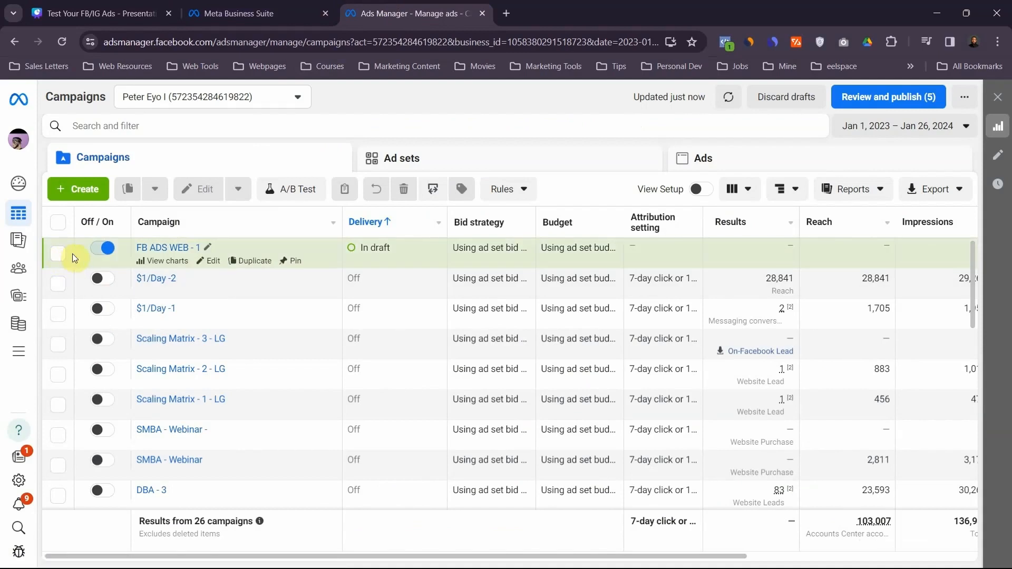
left_click(59, 254)
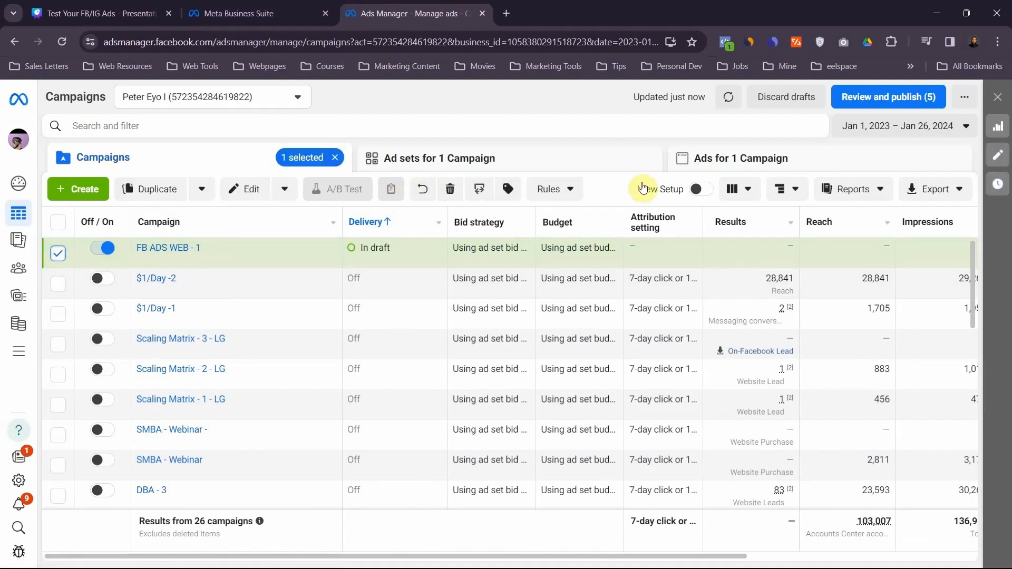
left_click(701, 159)
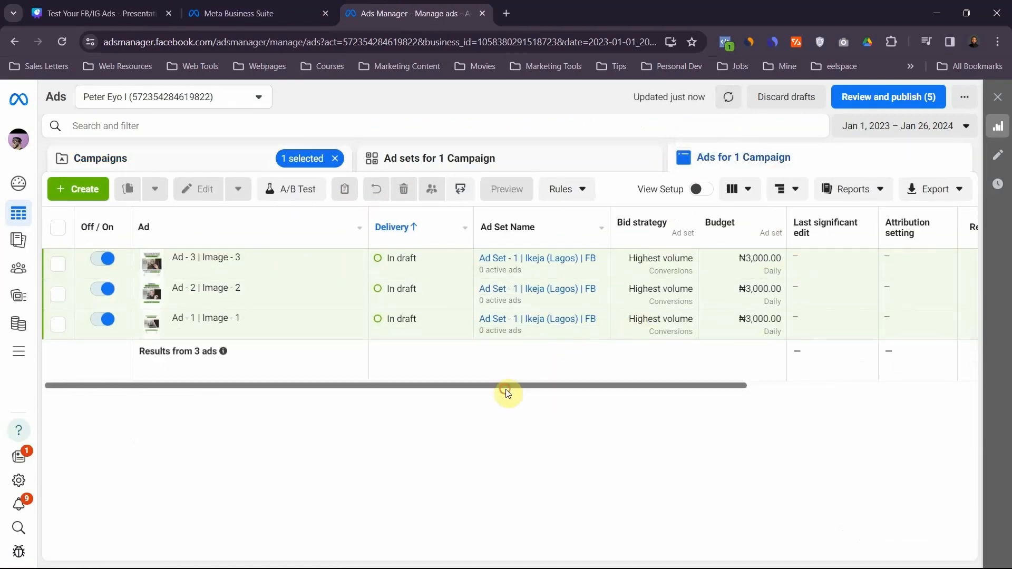
left_click_drag(506, 392, 673, 402)
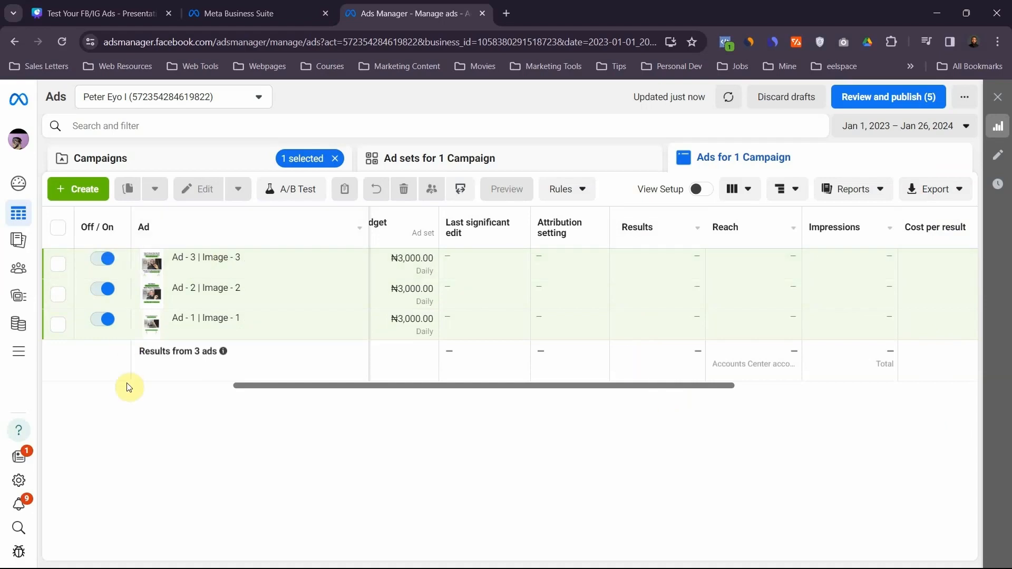
- Turn off the ads "Ad - 1 | Image - 1" and "Ad - 2 | Image - 2", and switch back to the Canva presentation
left_click(107, 320)
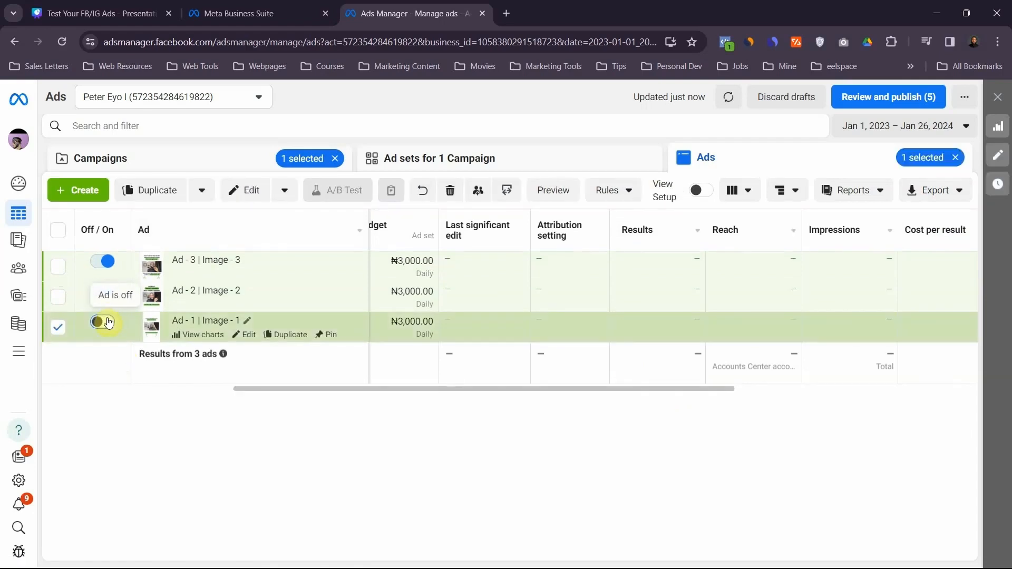
left_click(106, 300)
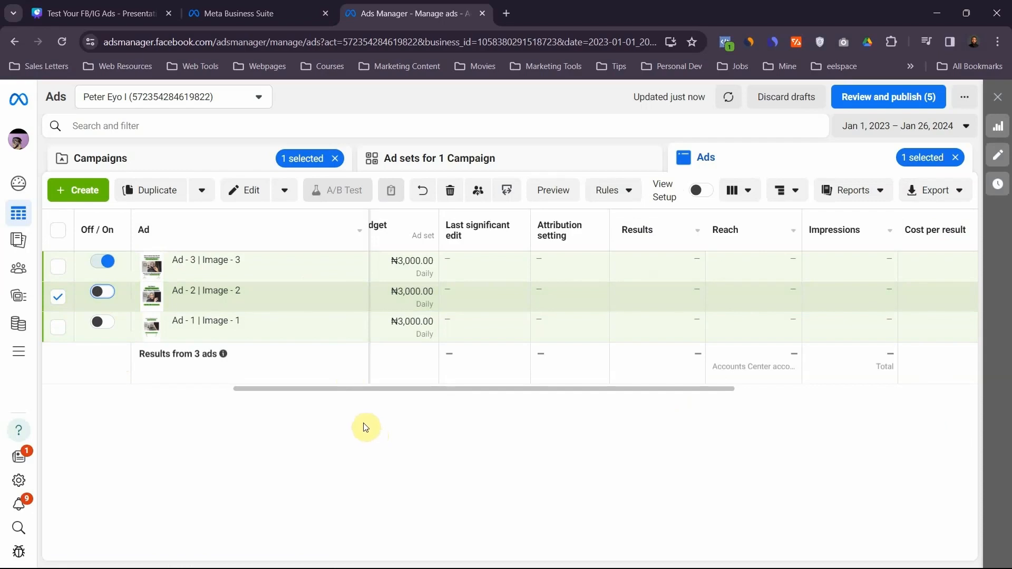
left_click(140, 9)
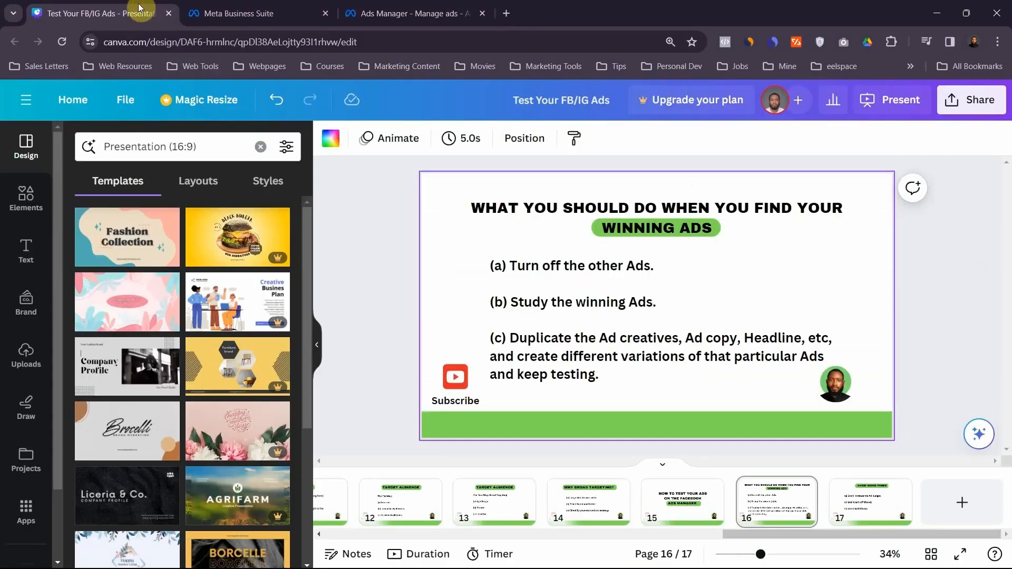